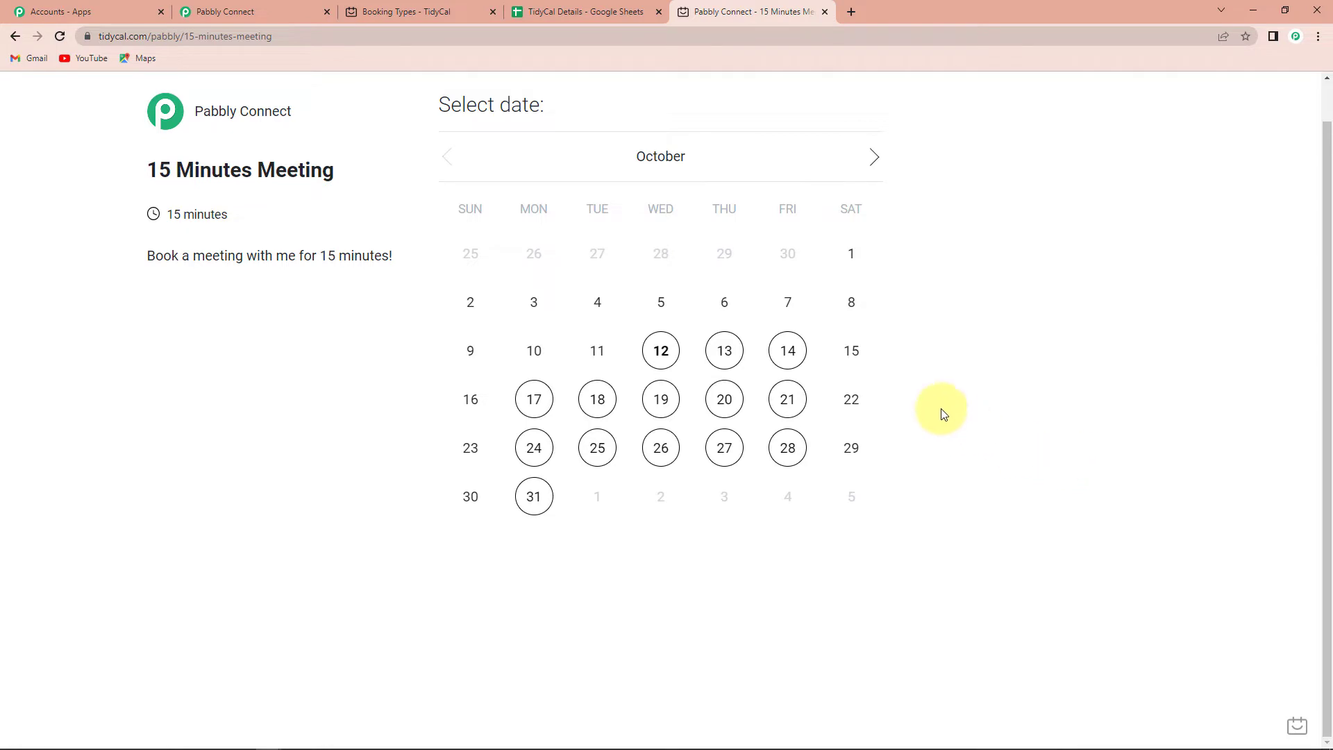
View October 12 times, pick the 4:30 pm slot, then dismiss the confirmation without booking.
{"action": "left_click", "coordinate": [668, 355]}
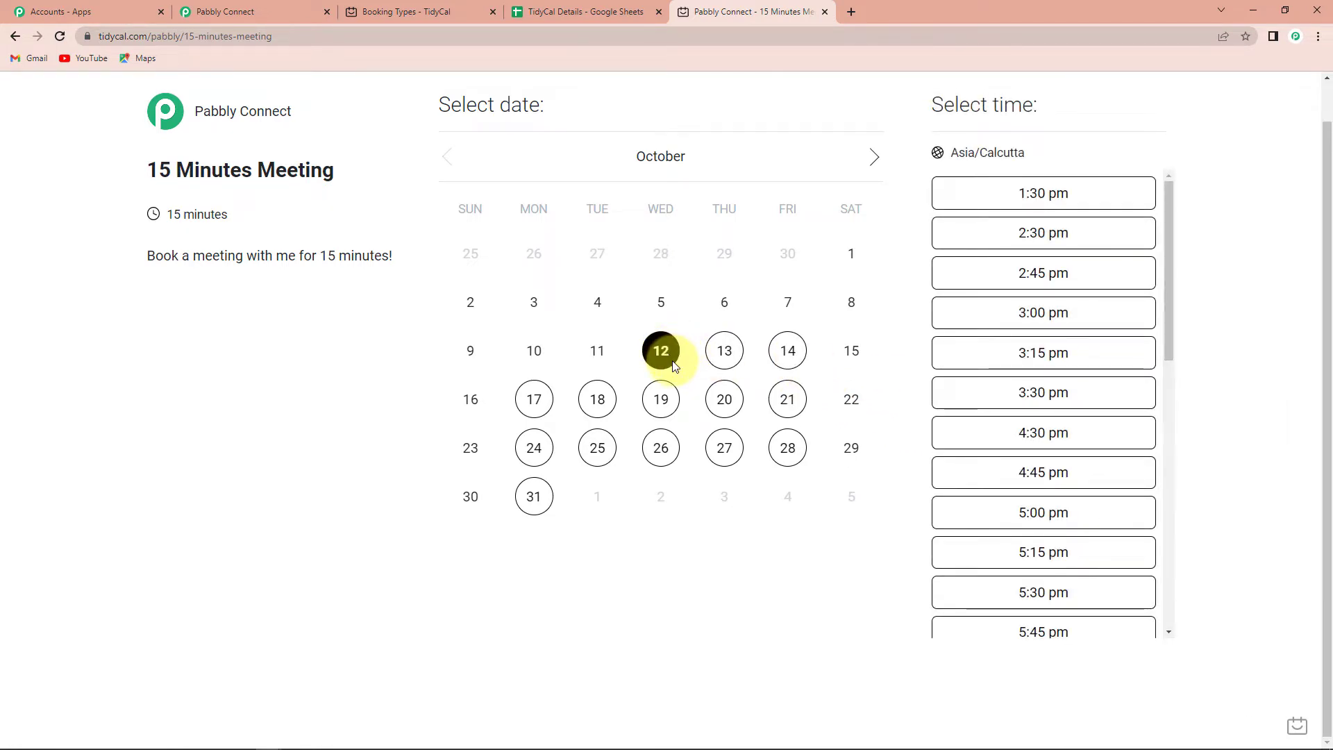
{"action": "left_click", "coordinate": [1065, 432]}
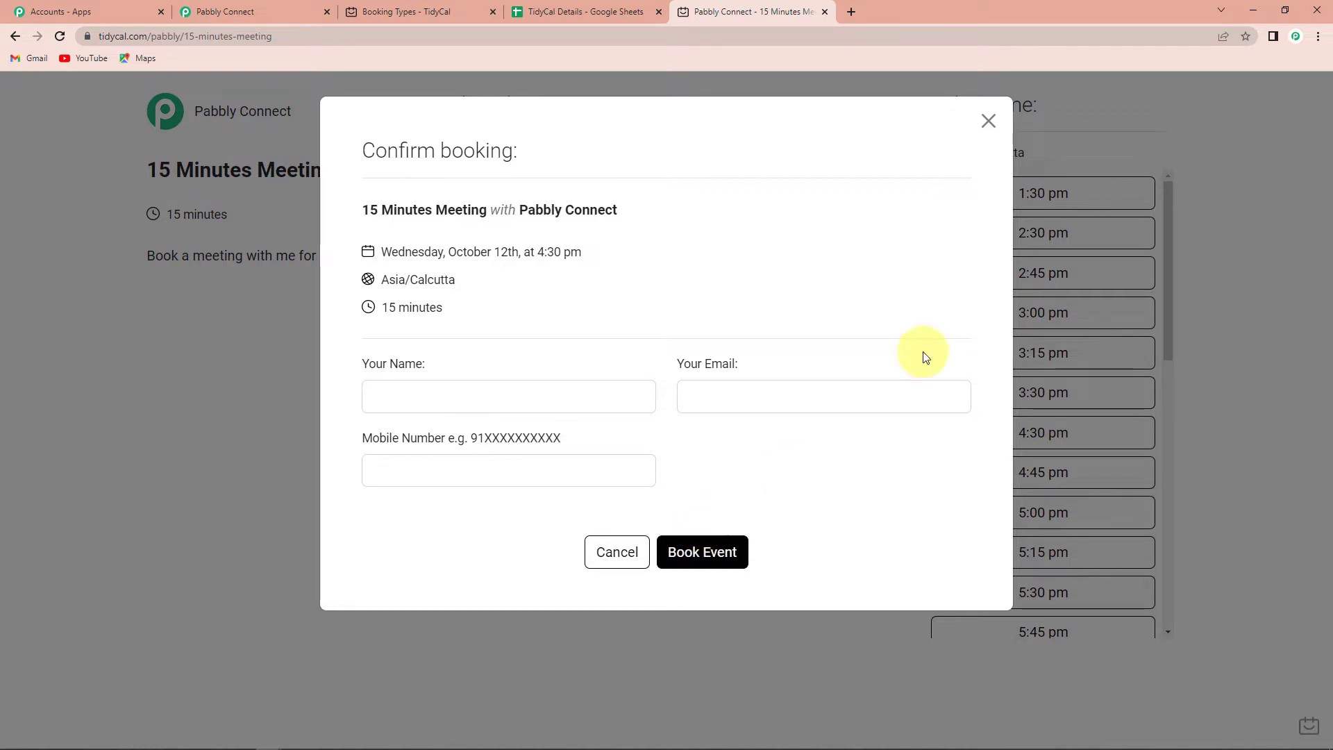
{"action": "left_click", "coordinate": [988, 121]}
Switch to the TidyCal Details spreadsheet to view the existing Booking Details rows.
{"action": "left_click", "coordinate": [577, 13]}
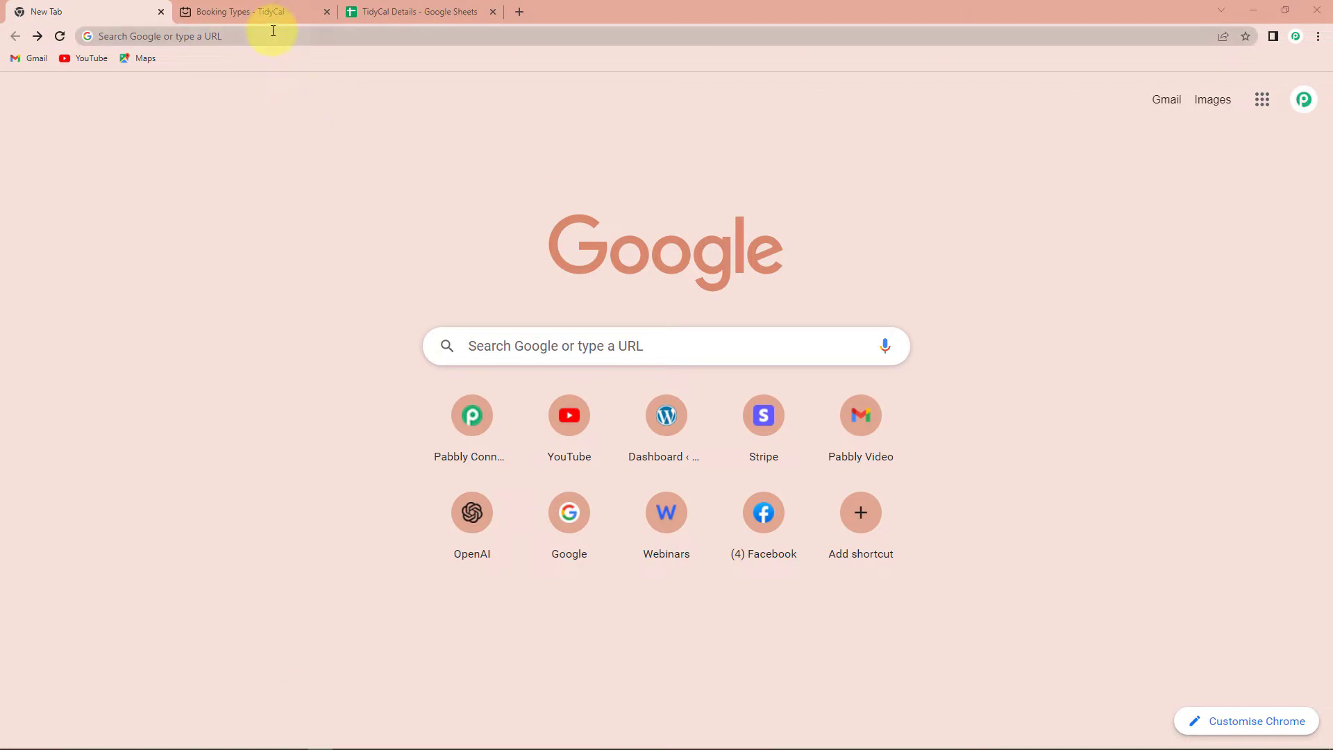
Load the Pabbly Connect website (pabbly.com/connect) and sign in to reach All Apps.
{"action": "left_click", "coordinate": [273, 31]}
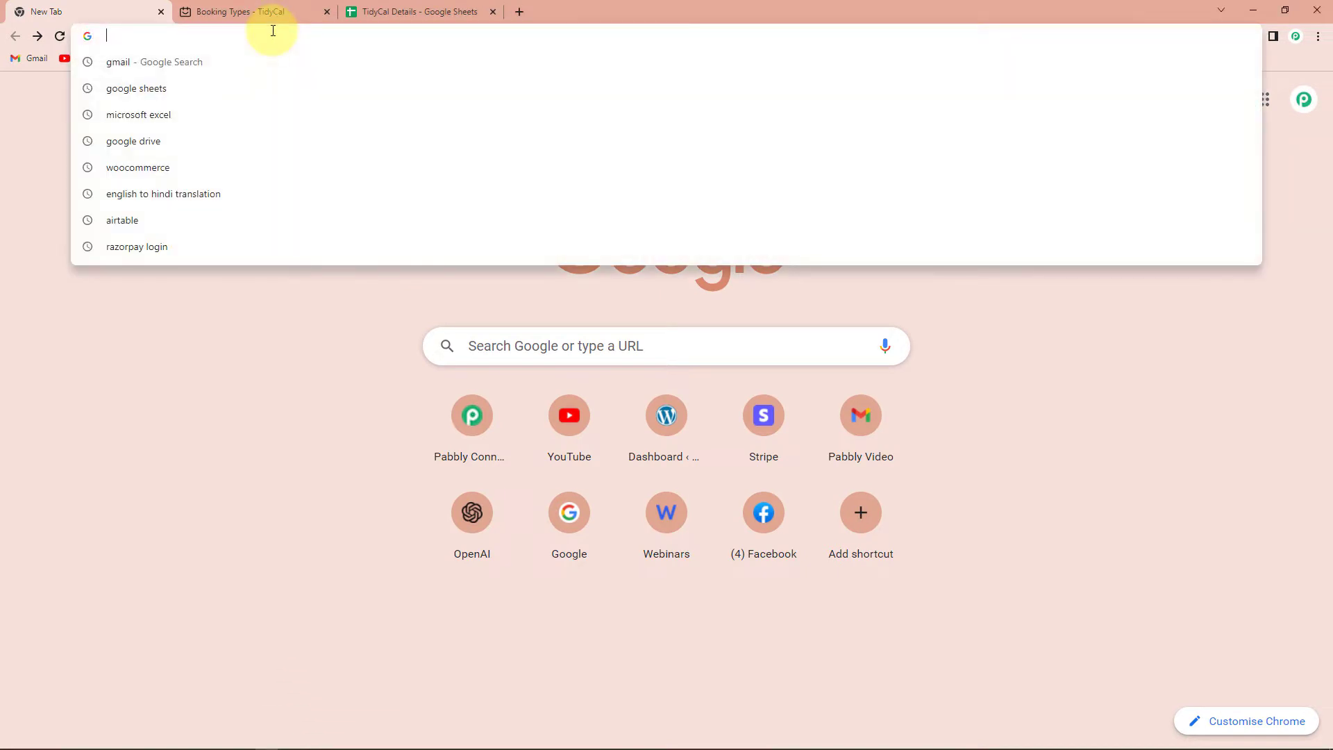
{"action": "type", "text": "pabb"}
{"action": "key", "text": "Return"}
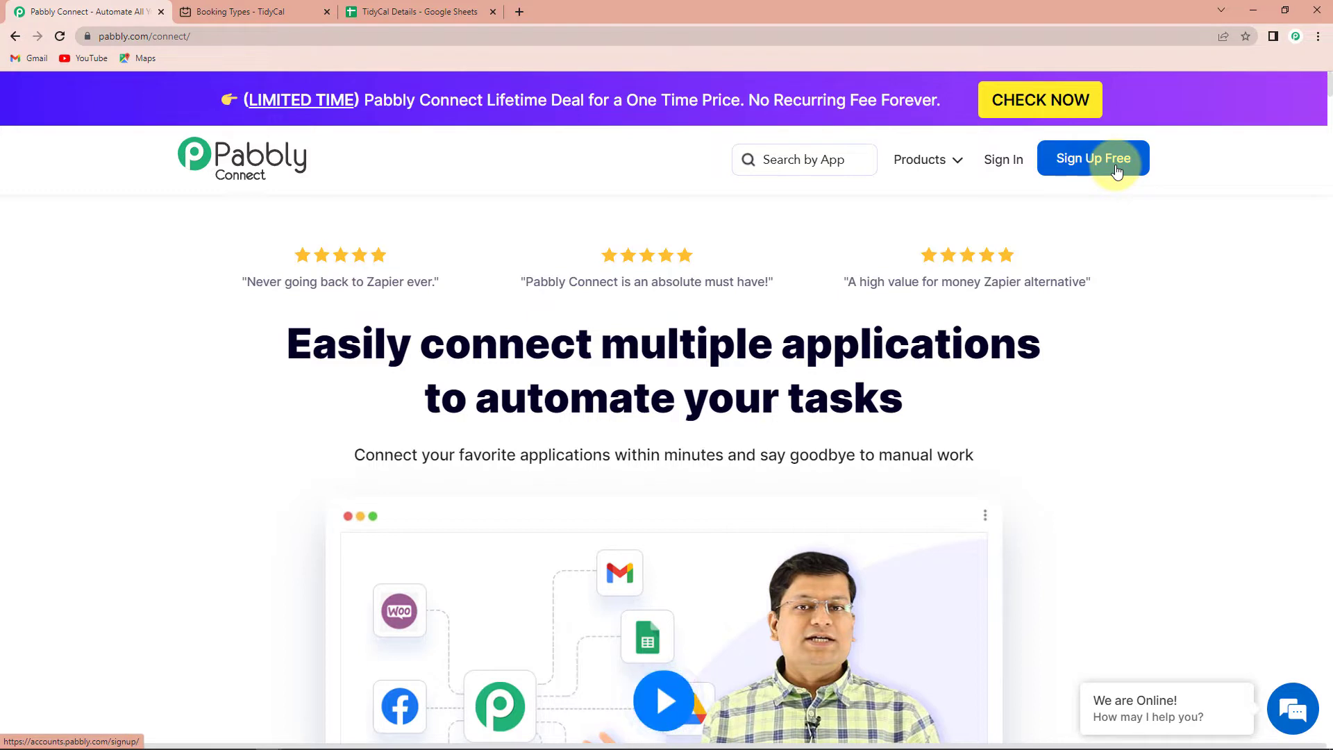
{"action": "left_click", "coordinate": [1000, 159]}
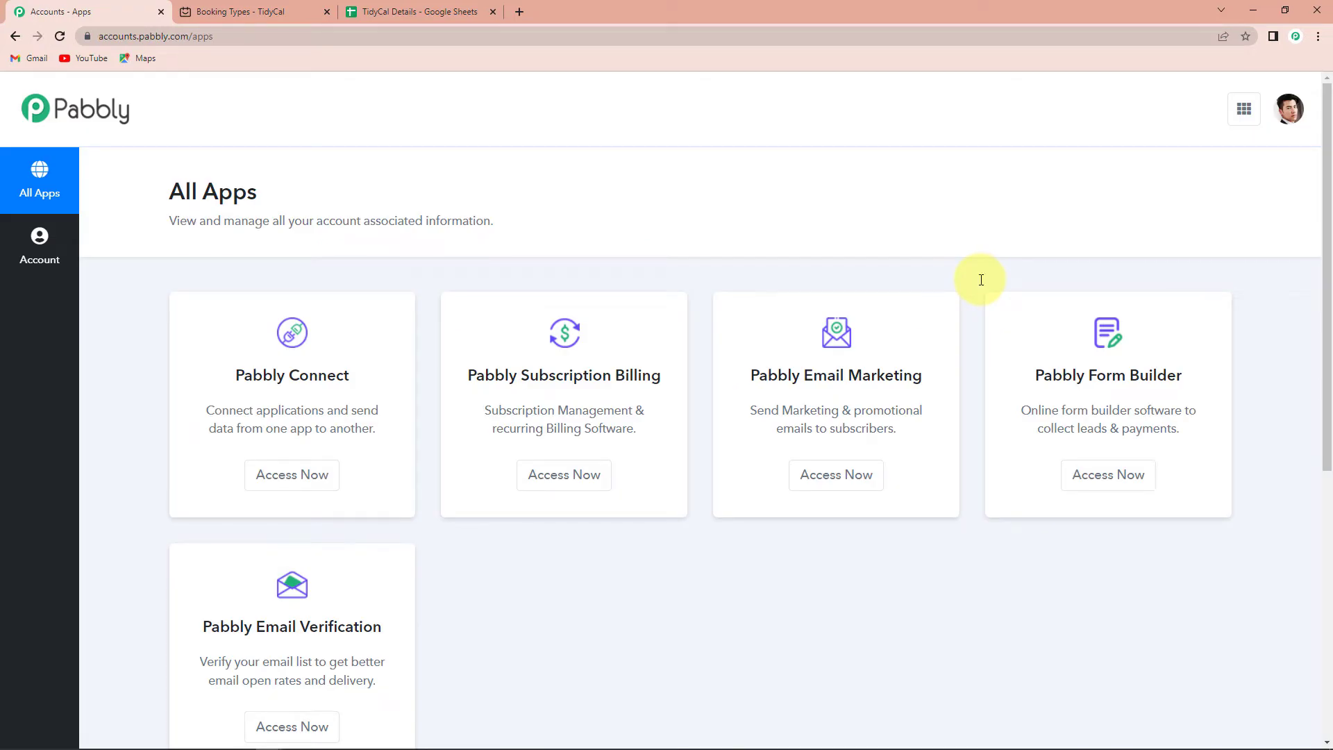
Open Pabbly Connect and create a workflow named 'TidyCal Google Sheets Integration'.
{"action": "left_click", "coordinate": [287, 476]}
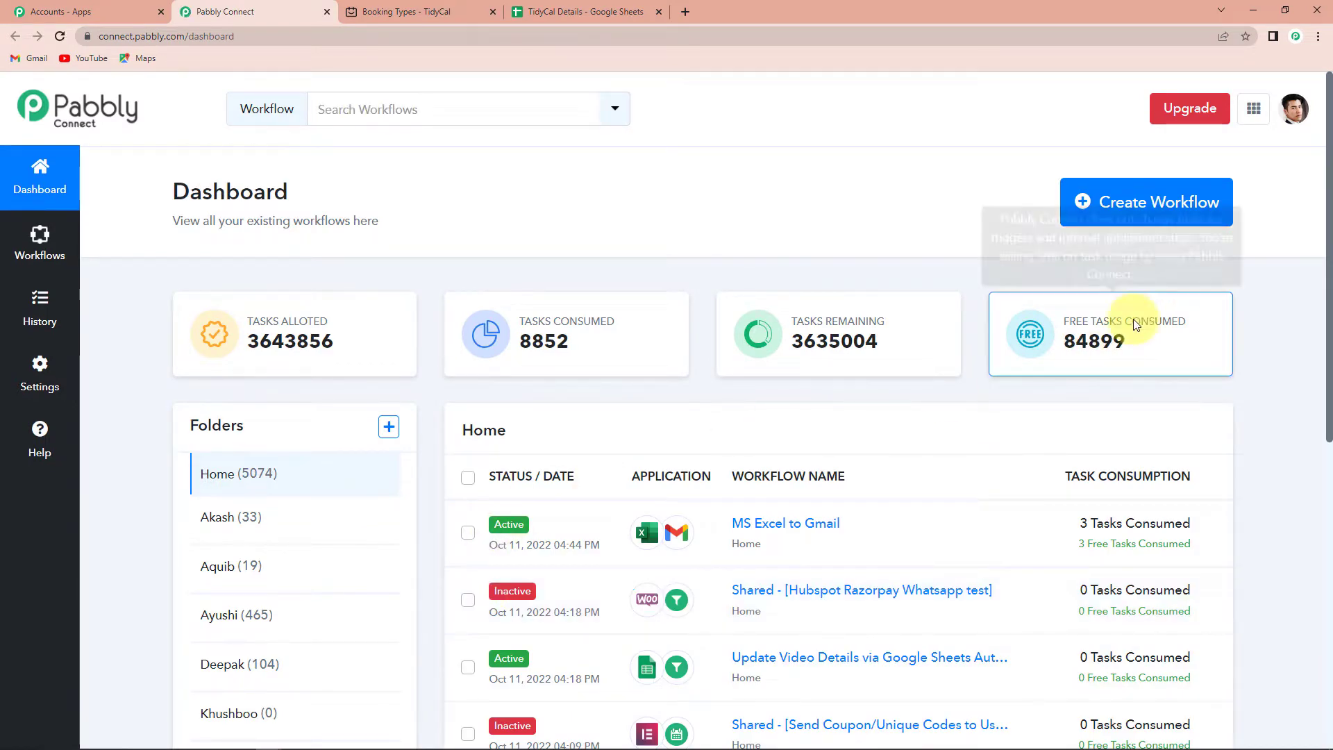
{"action": "left_click", "coordinate": [1116, 203]}
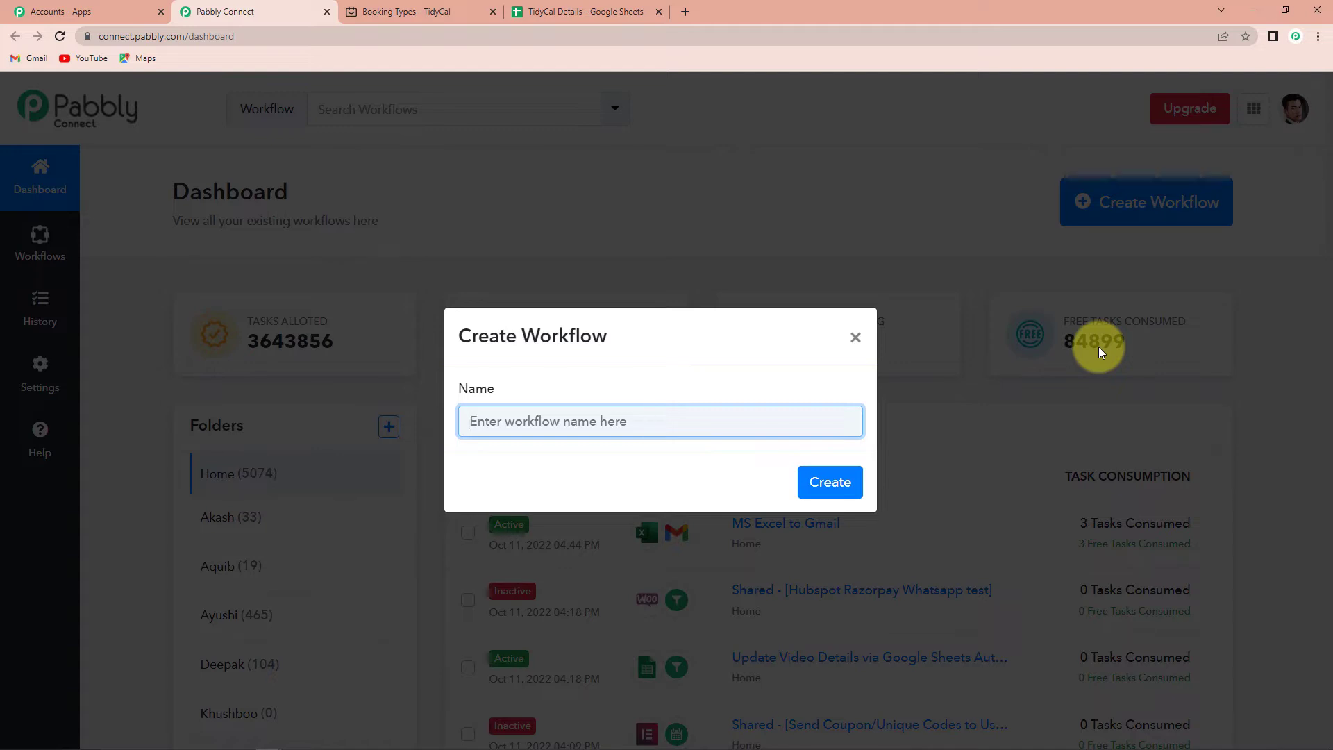
{"action": "type", "text": "Ti"}
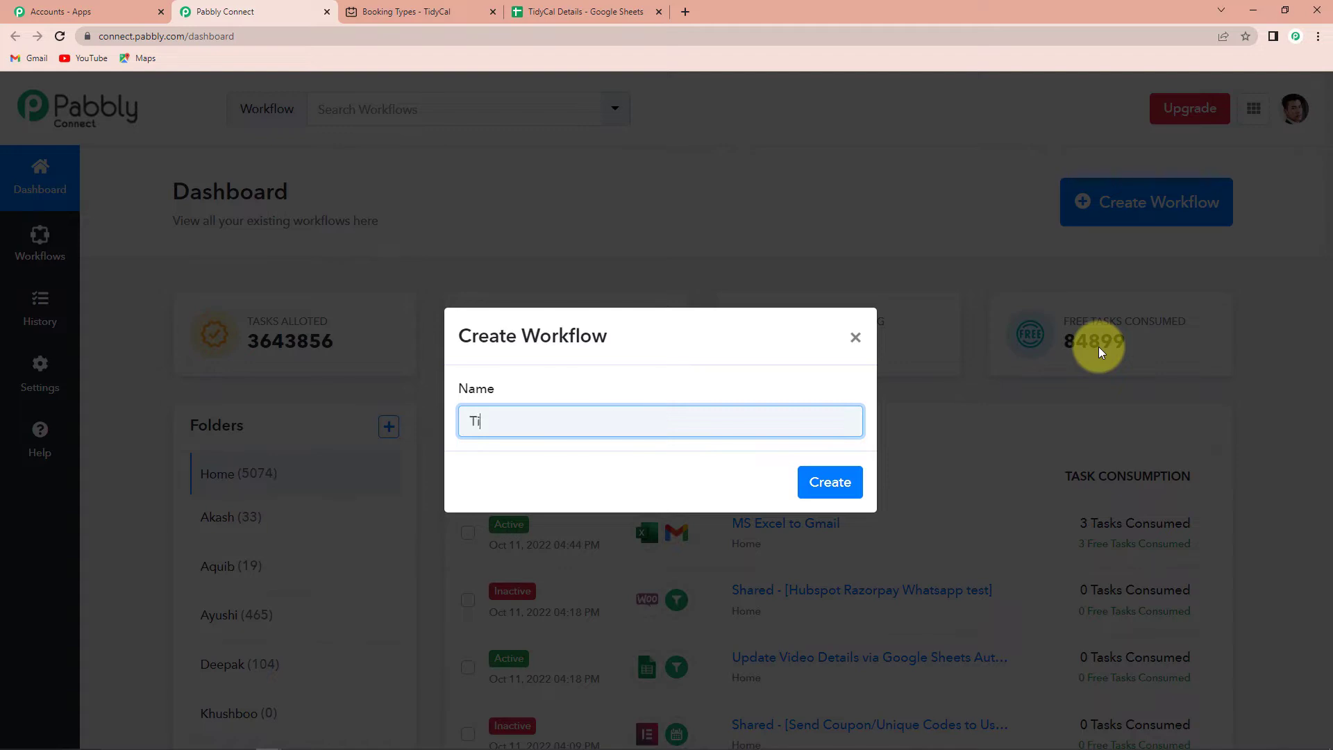
{"action": "type", "text": "dyCal Goo"}
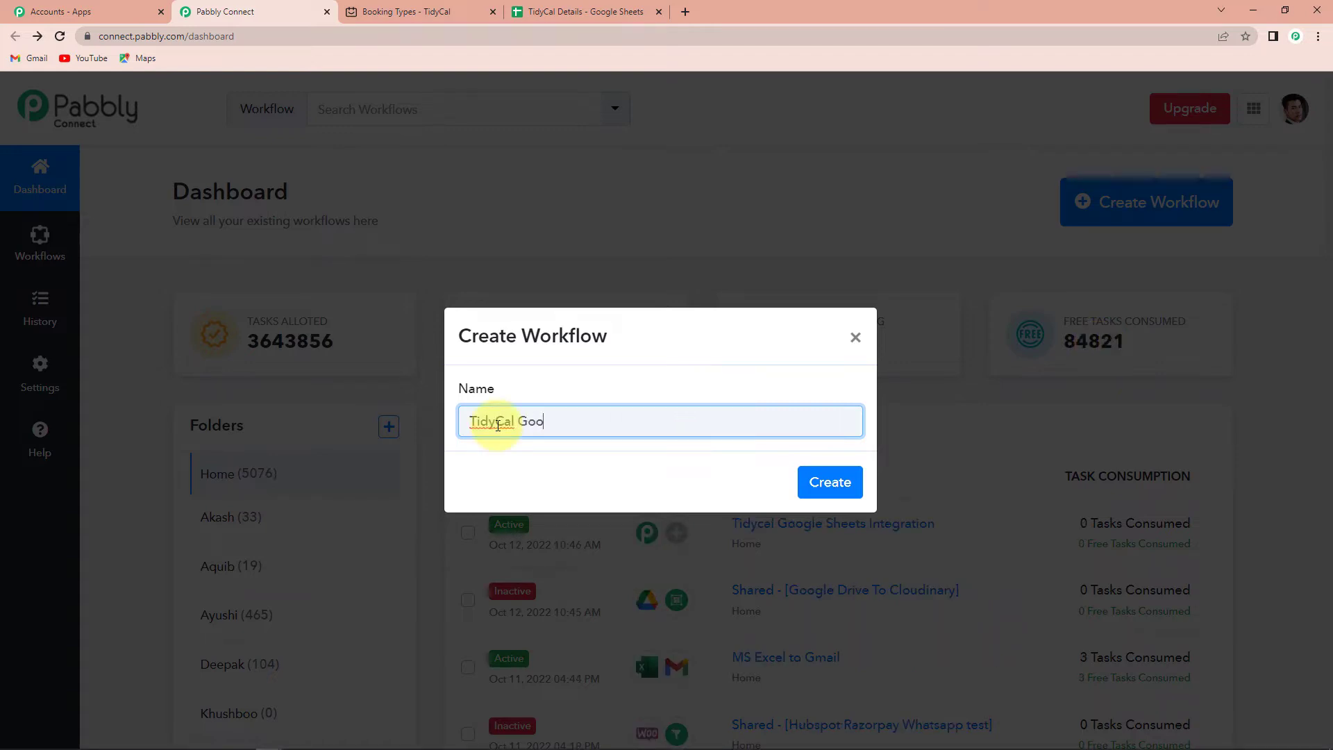
{"action": "type", "text": "gle Sheets I"}
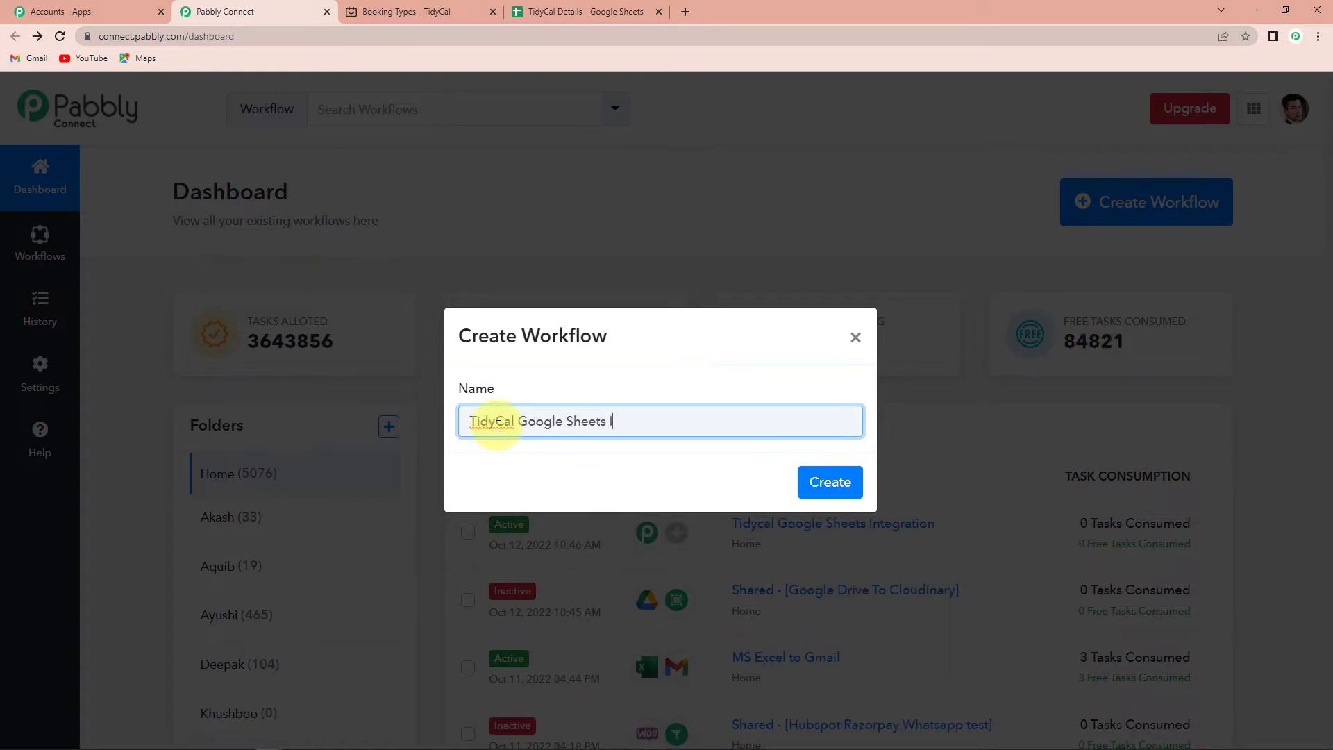
{"action": "type", "text": "ntegration"}
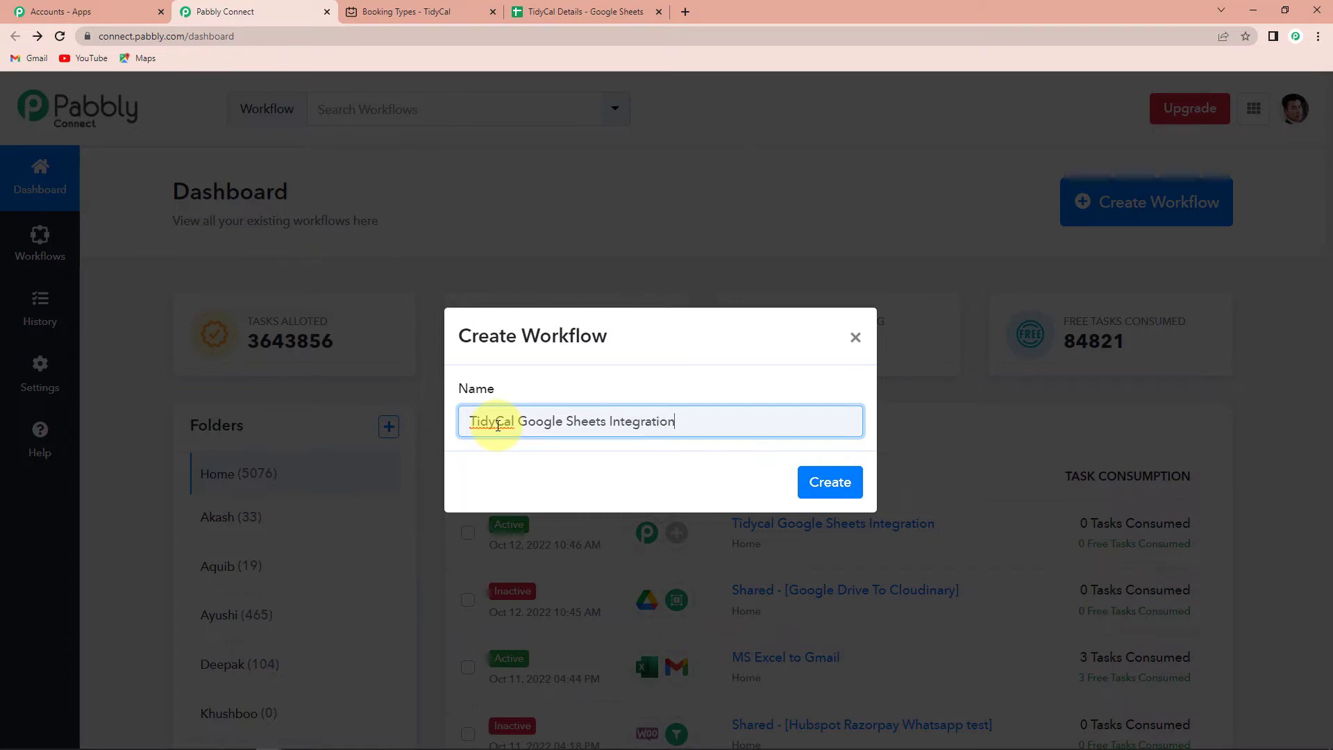
{"action": "left_click", "coordinate": [821, 482]}
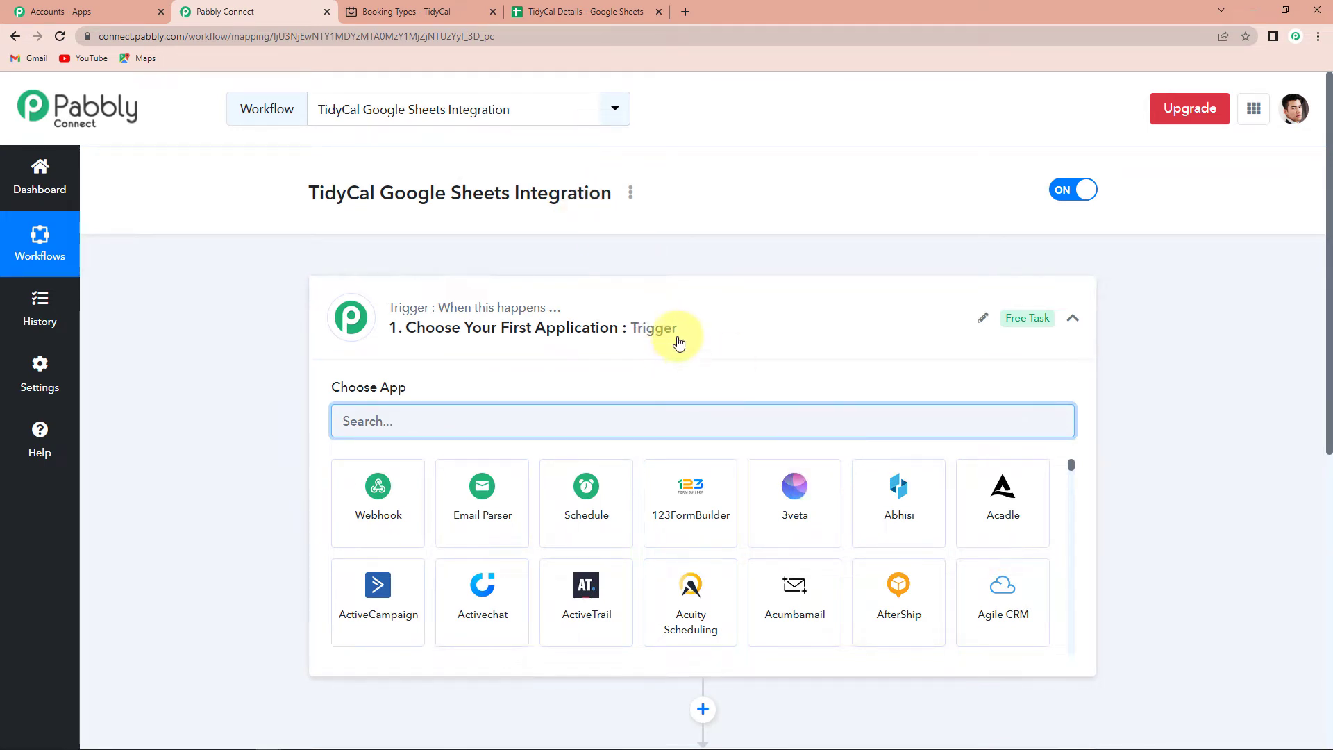
Search for TidyCal, choose it as the trigger app, and select the New Booking event.
{"action": "scroll", "coordinate": [672, 340], "scroll_direction": "down", "scroll_amount": 4}
{"action": "scroll", "coordinate": [672, 520], "scroll_direction": "up", "scroll_amount": 2}
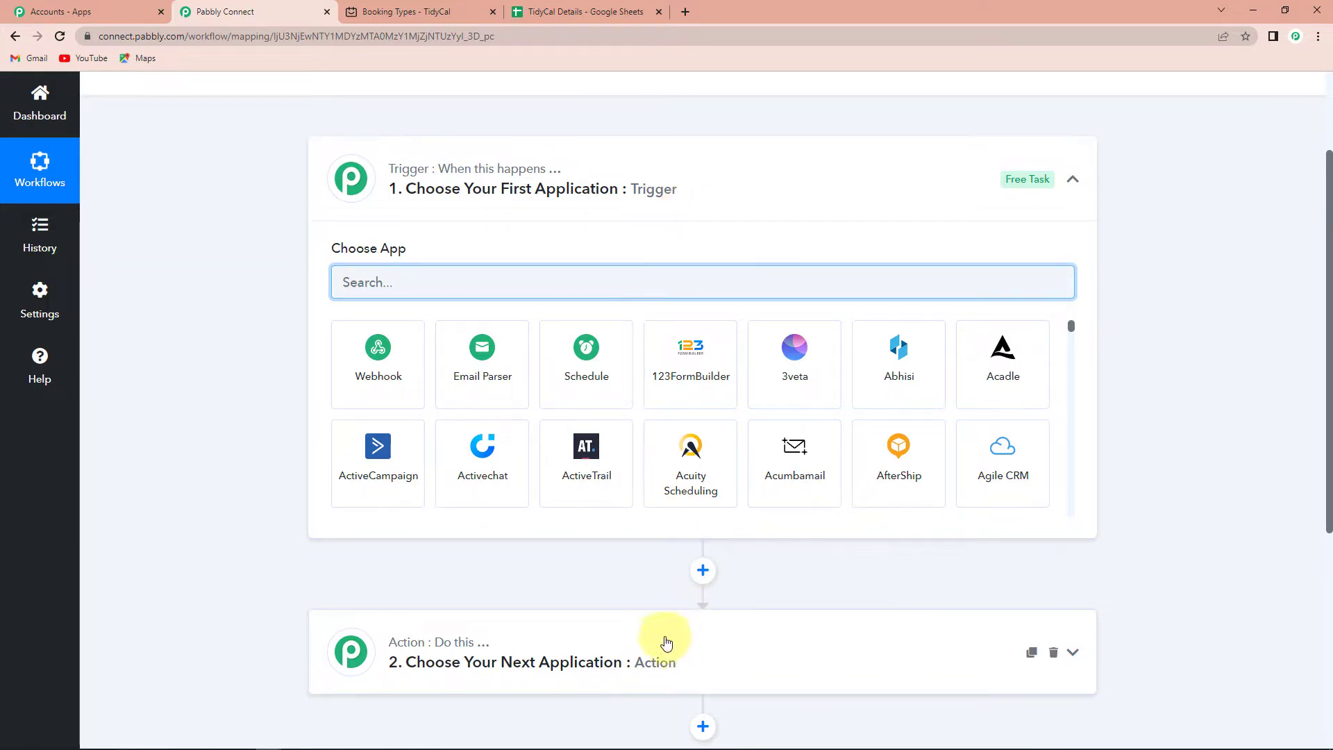
{"action": "type", "text": "T"}
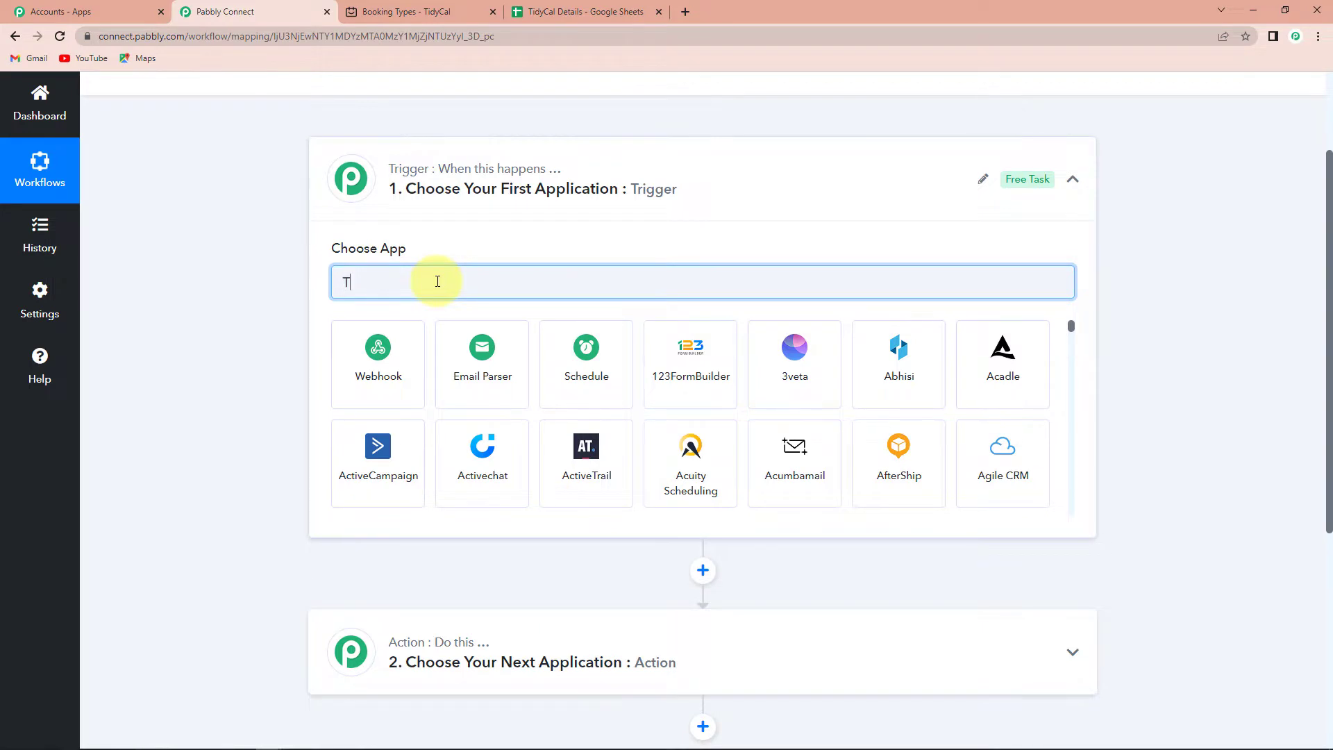
{"action": "type", "text": "idyCal"}
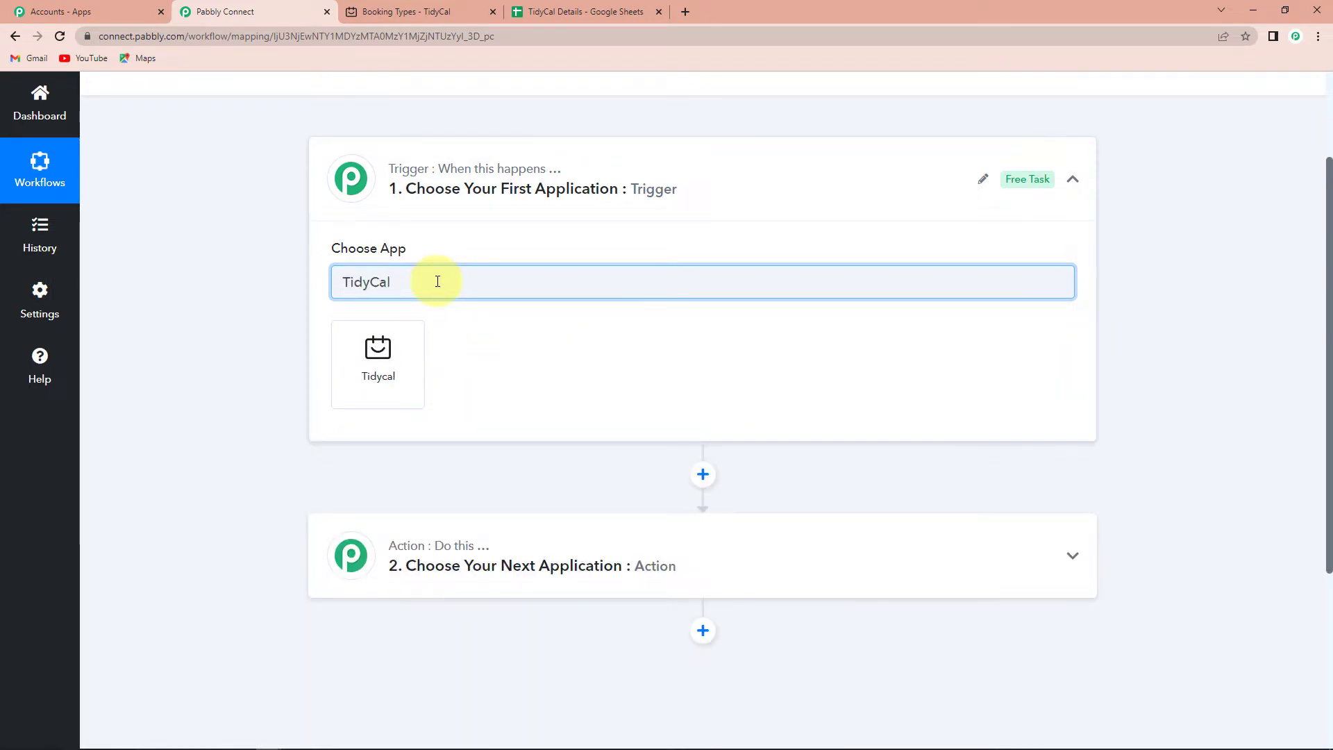
{"action": "left_click", "coordinate": [373, 384]}
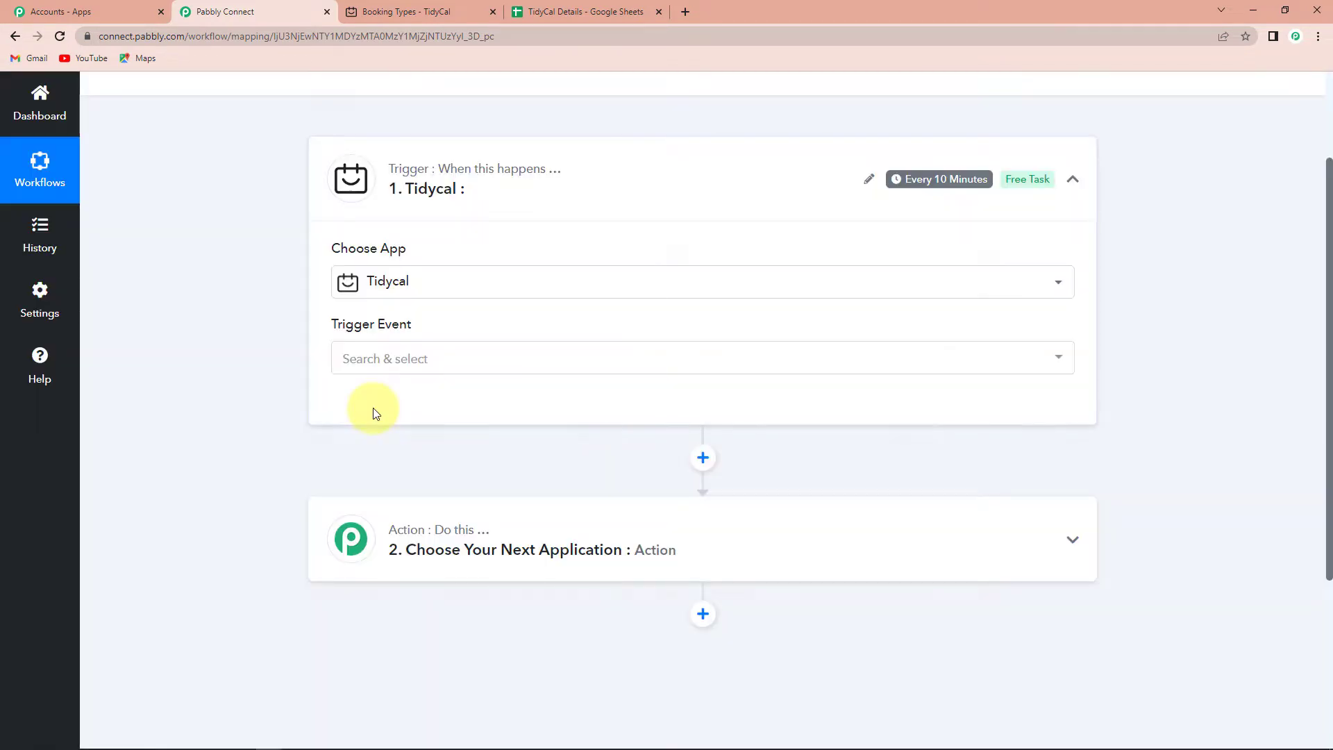
{"action": "mouse_move", "coordinate": [362, 334]}
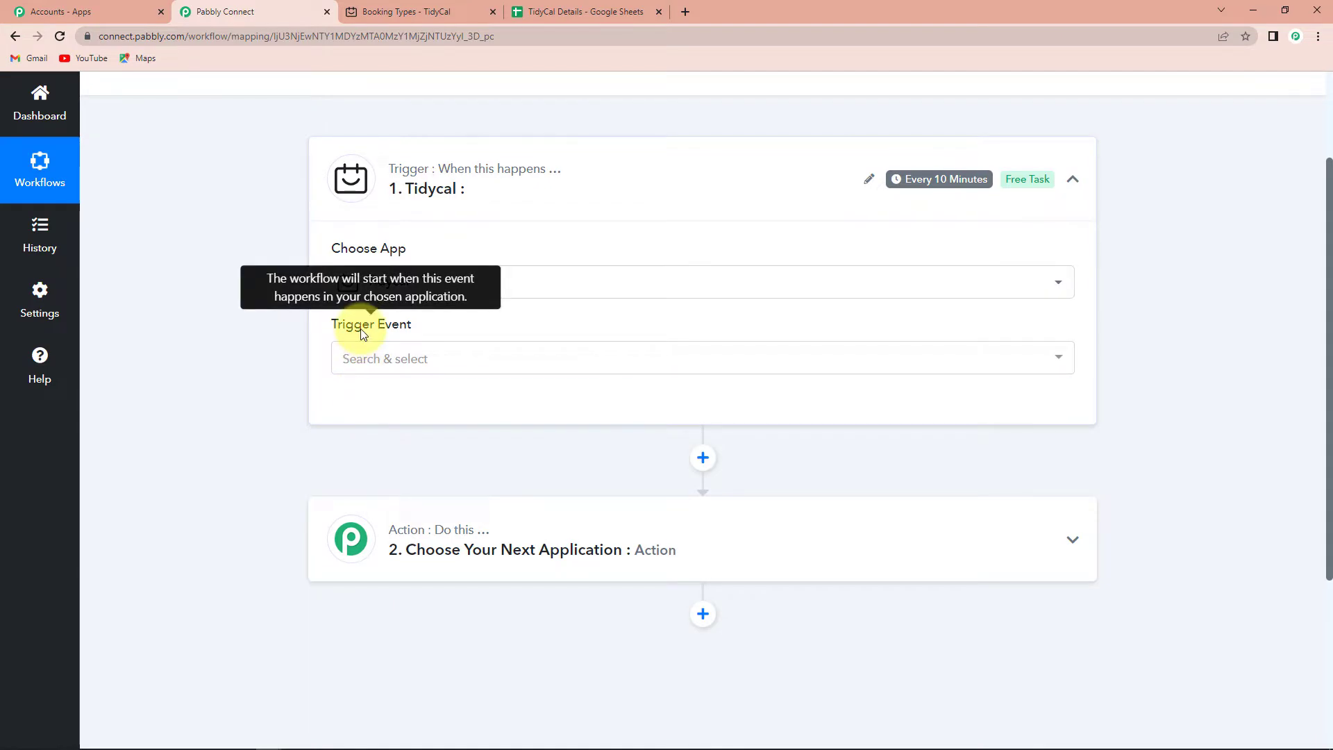
{"action": "left_click", "coordinate": [365, 363]}
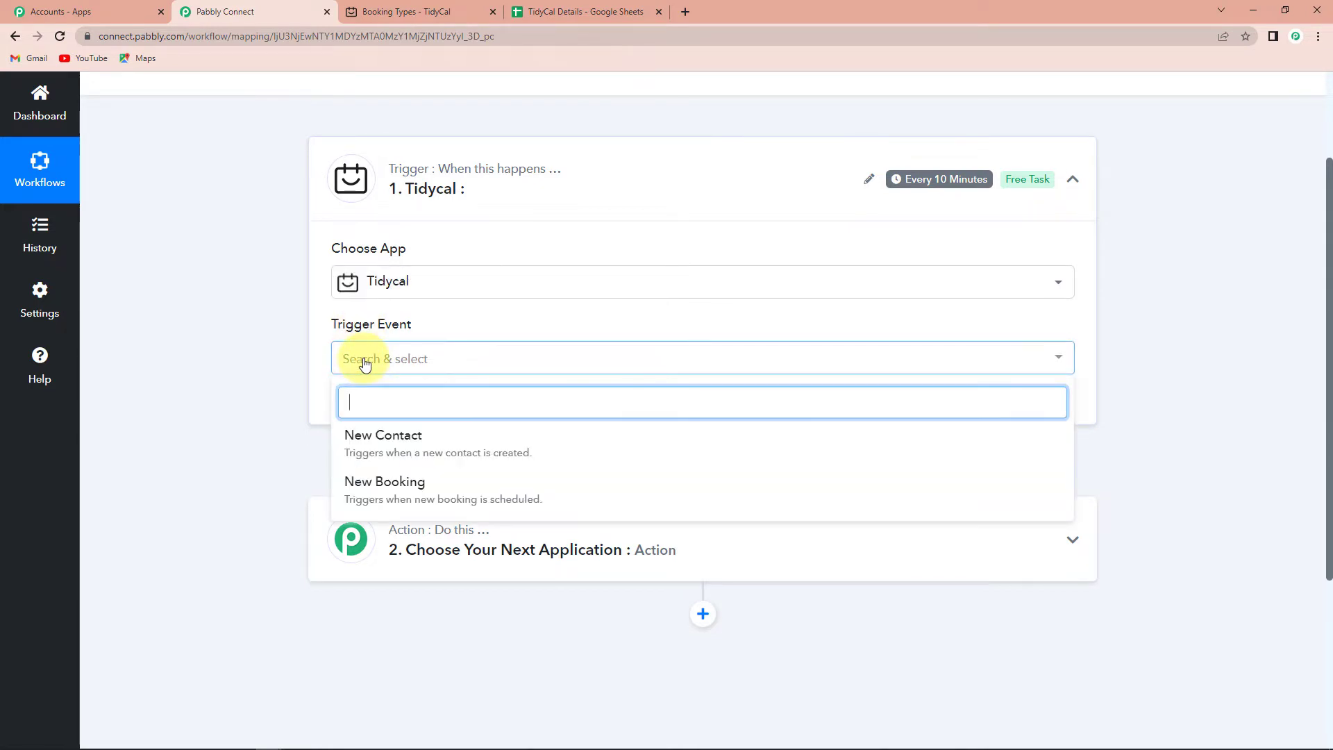
{"action": "left_click", "coordinate": [377, 484]}
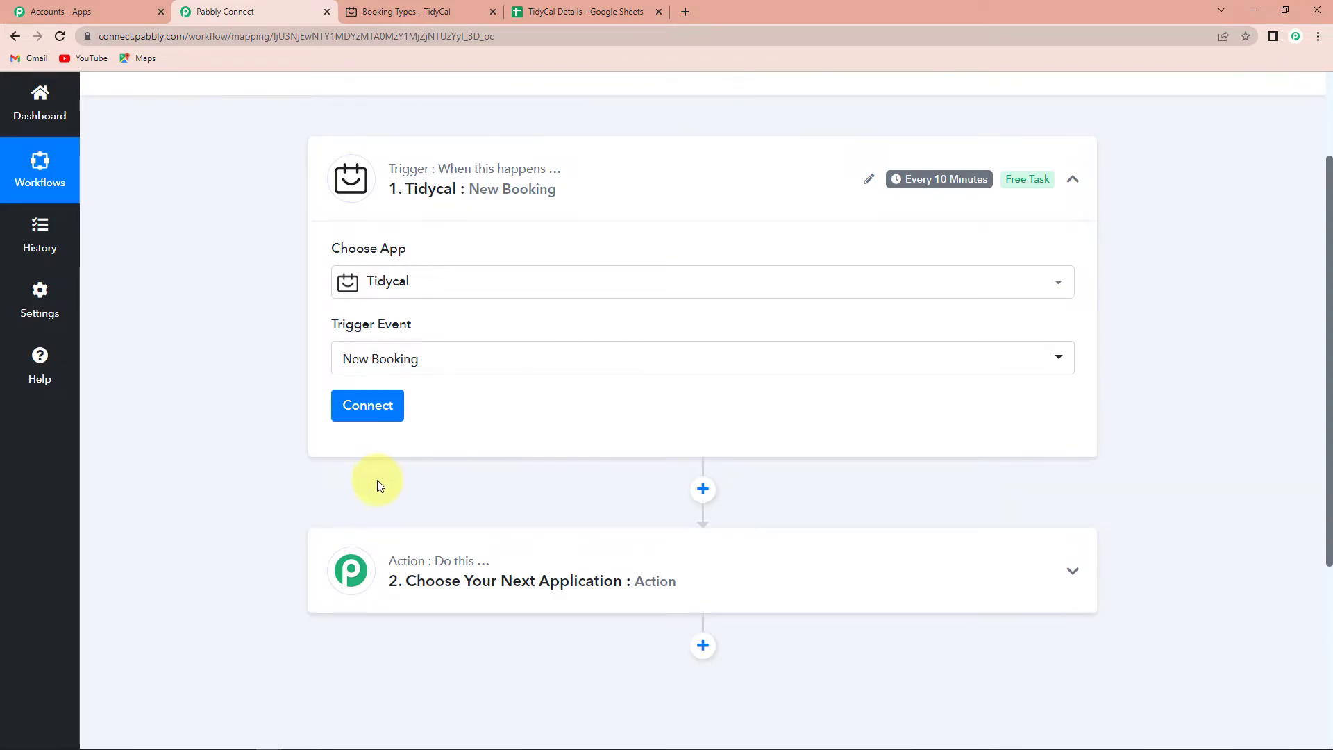
{"action": "mouse_move", "coordinate": [921, 188]}
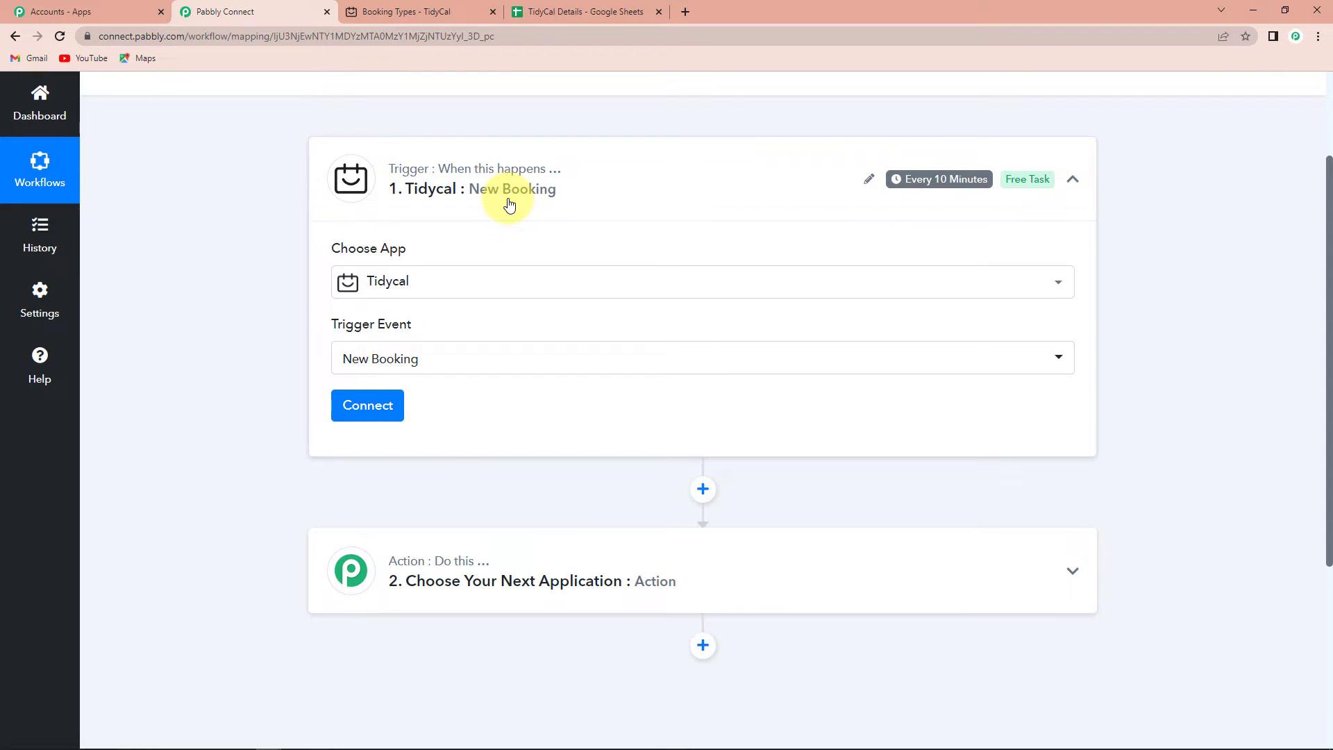
Authorize a new TidyCal account connection for the trigger, then return to TidyCal's Booking Types.
{"action": "left_click", "coordinate": [372, 407]}
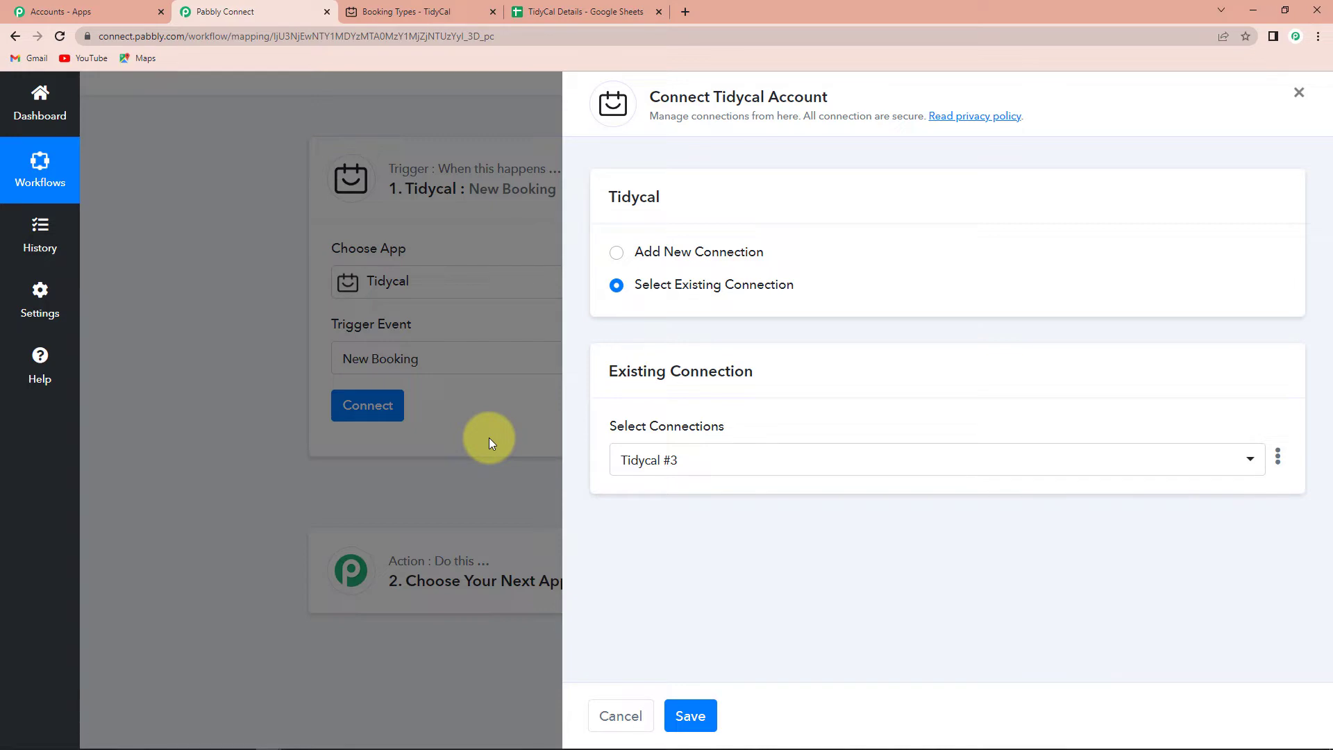
{"action": "left_click", "coordinate": [617, 254]}
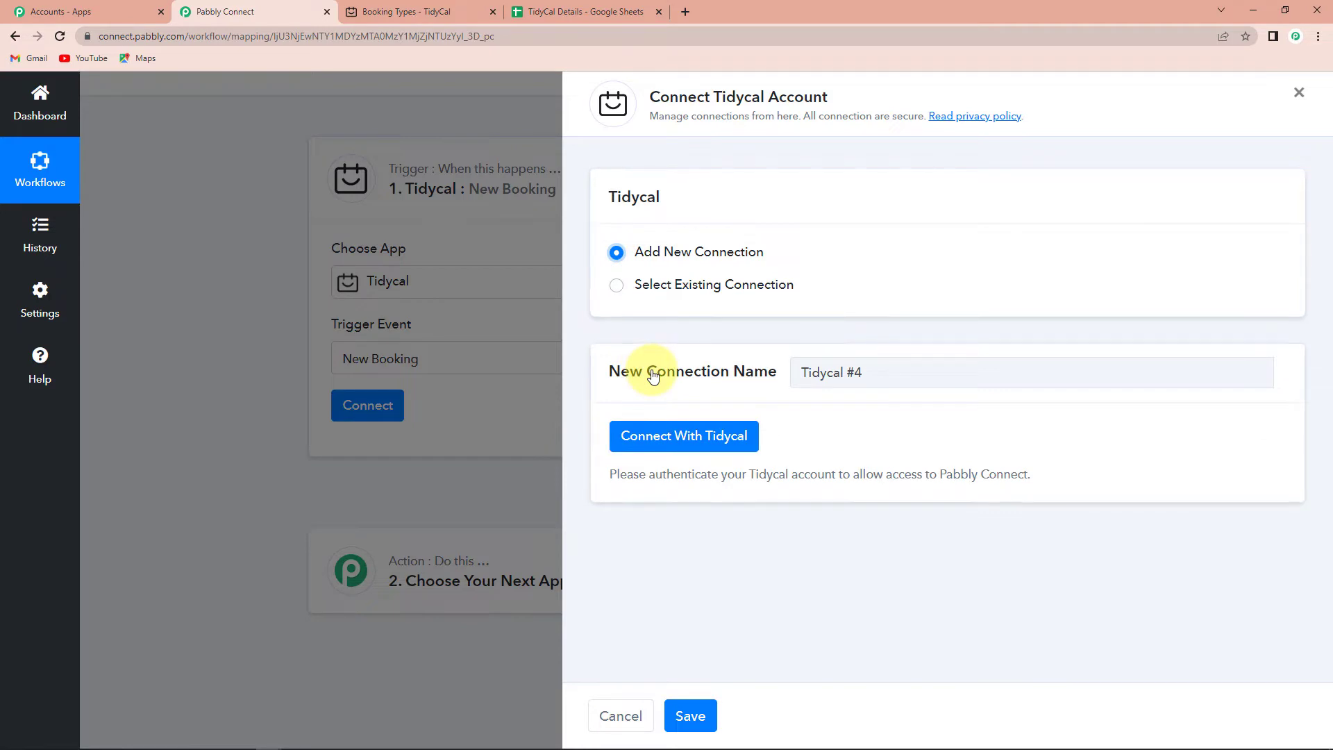
{"action": "left_click", "coordinate": [675, 437]}
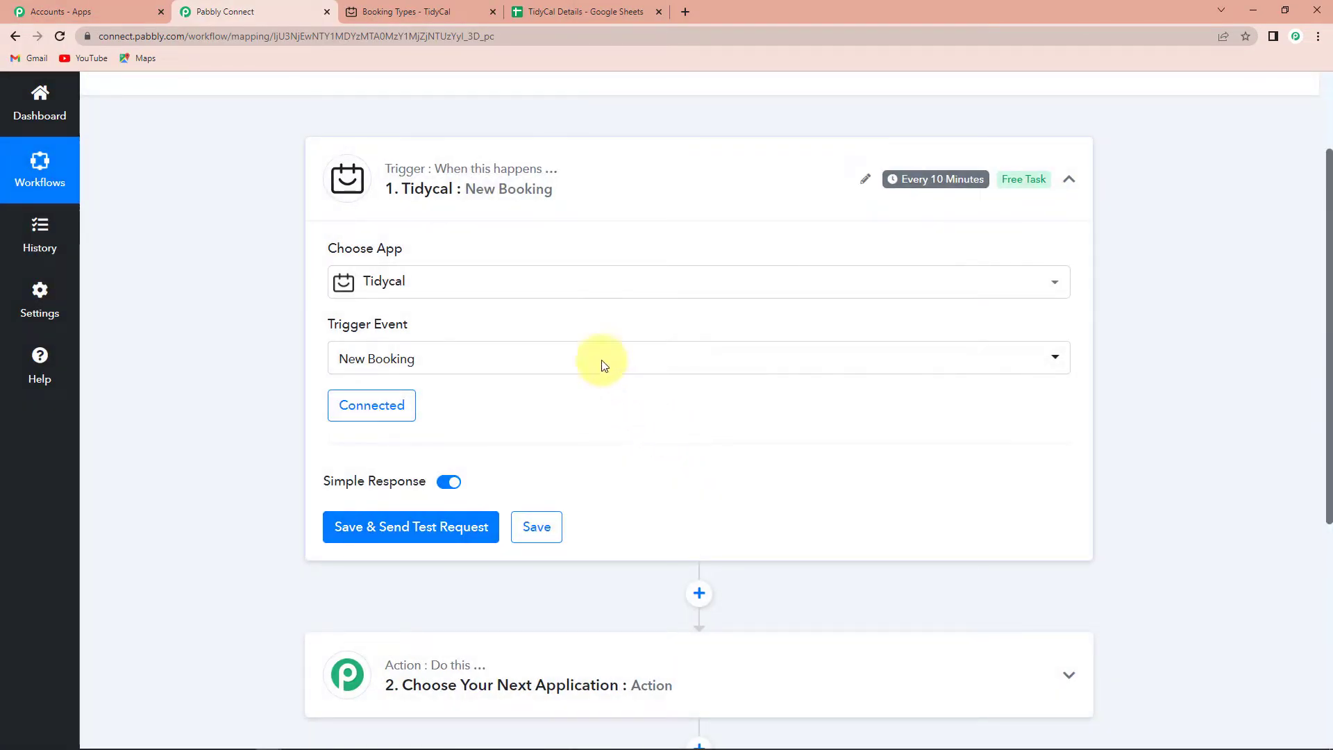
{"action": "left_click", "coordinate": [411, 7]}
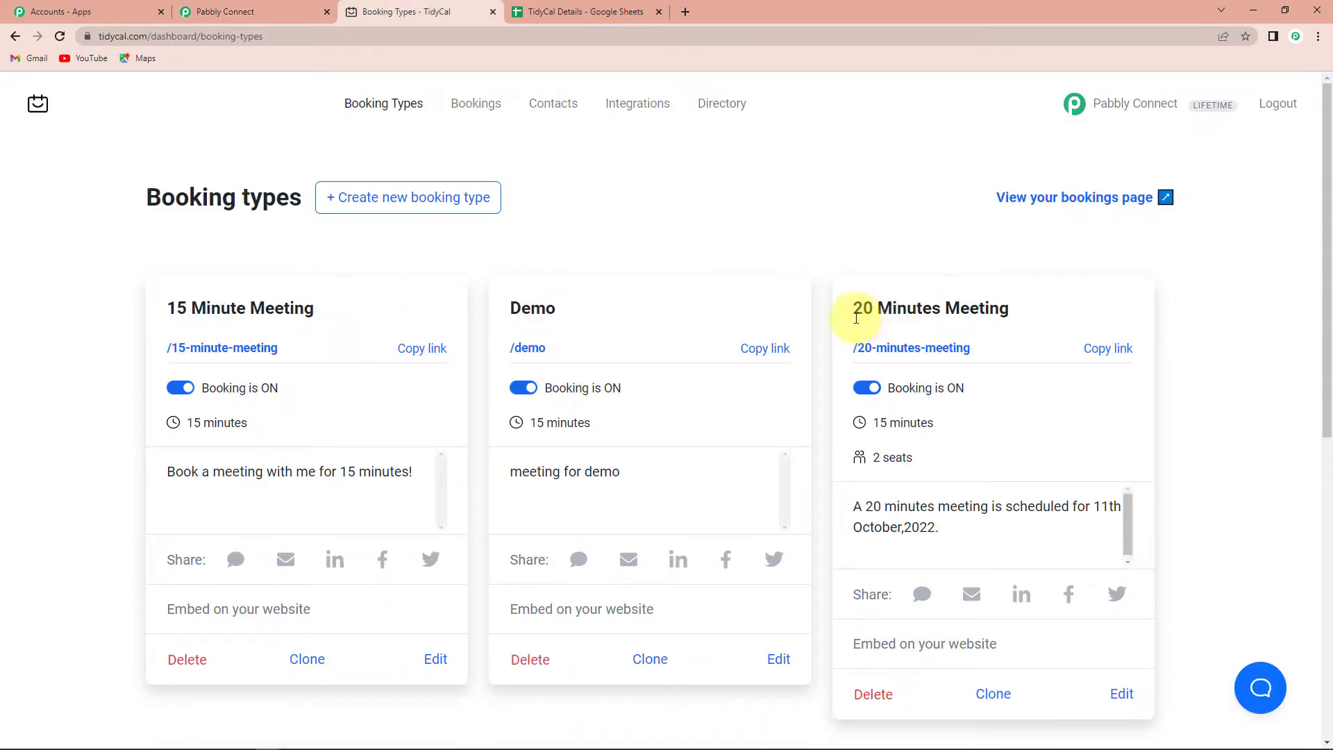
Start a new TidyCal booking type and review its title and form fields.
{"action": "left_click", "coordinate": [414, 202]}
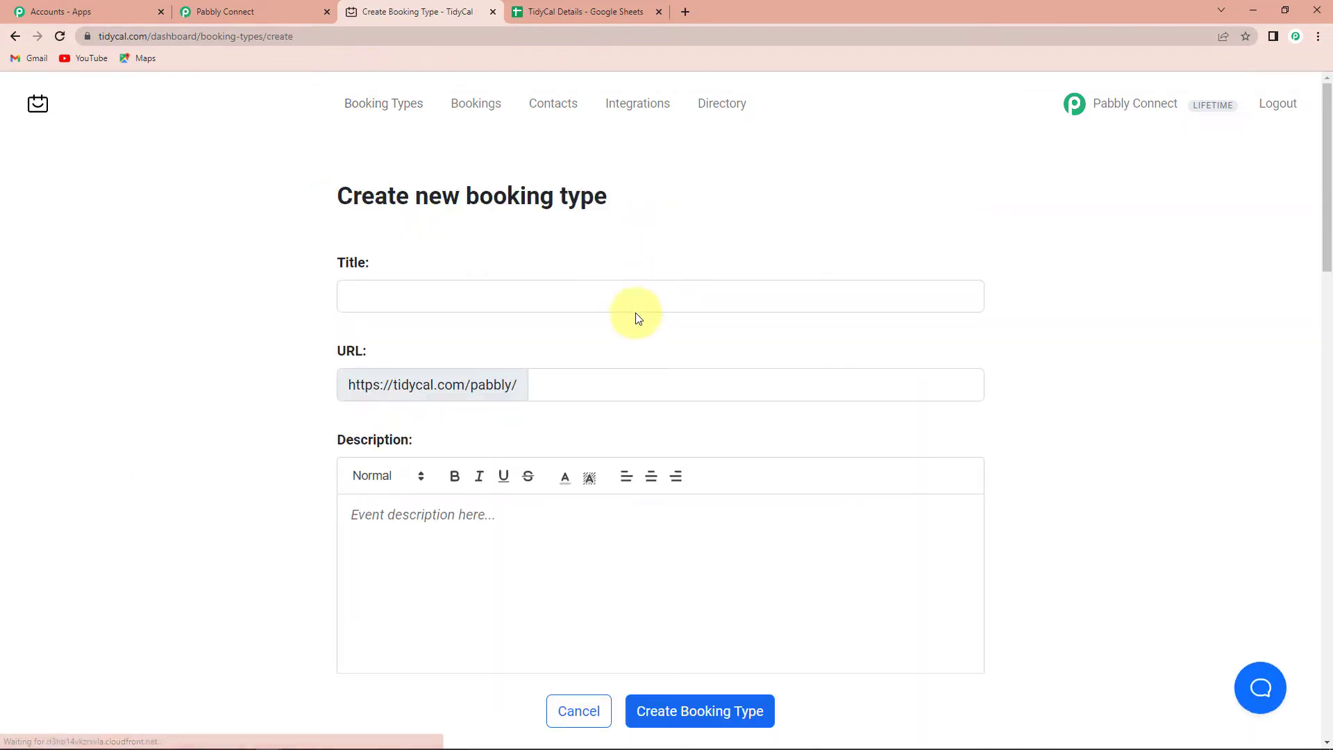
{"action": "scroll", "coordinate": [637, 319], "scroll_direction": "down", "scroll_amount": 4}
{"action": "scroll", "coordinate": [635, 315], "scroll_direction": "down", "scroll_amount": 6}
{"action": "scroll", "coordinate": [608, 280], "scroll_direction": "up", "scroll_amount": 8}
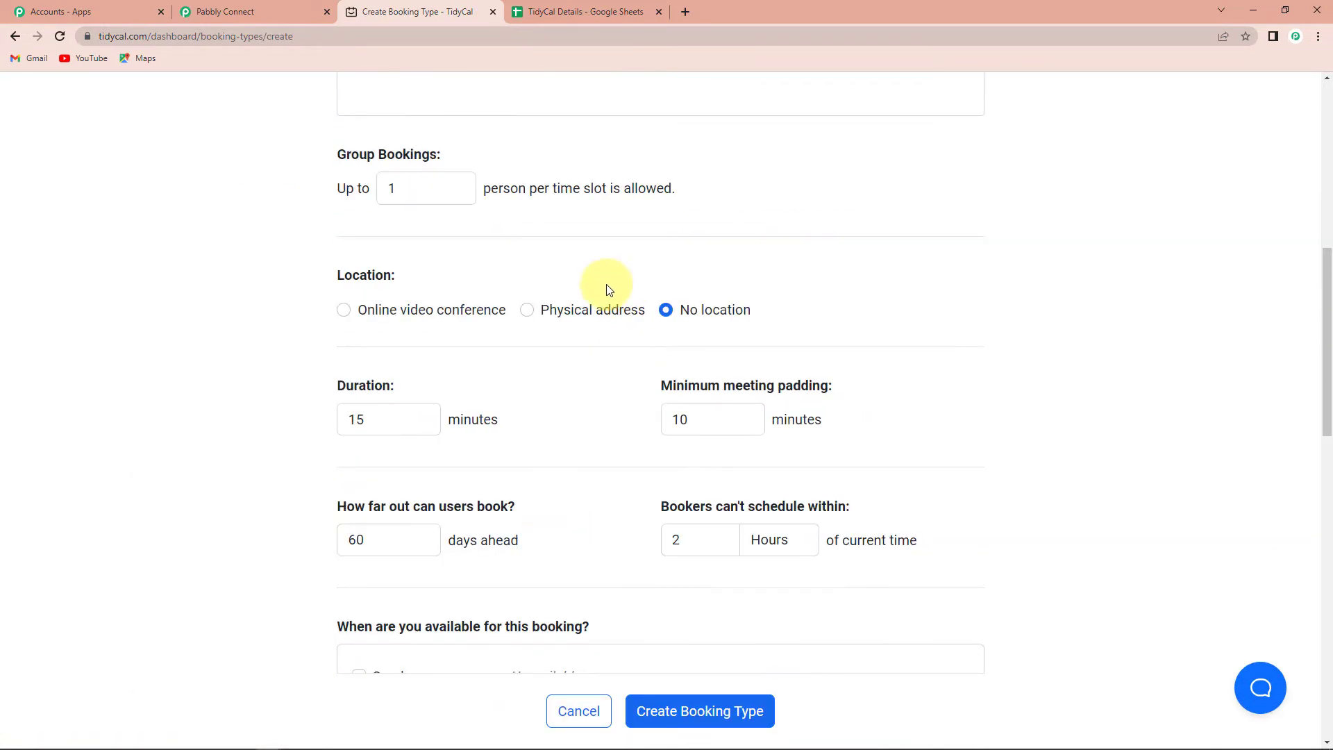
{"action": "left_click", "coordinate": [369, 148]}
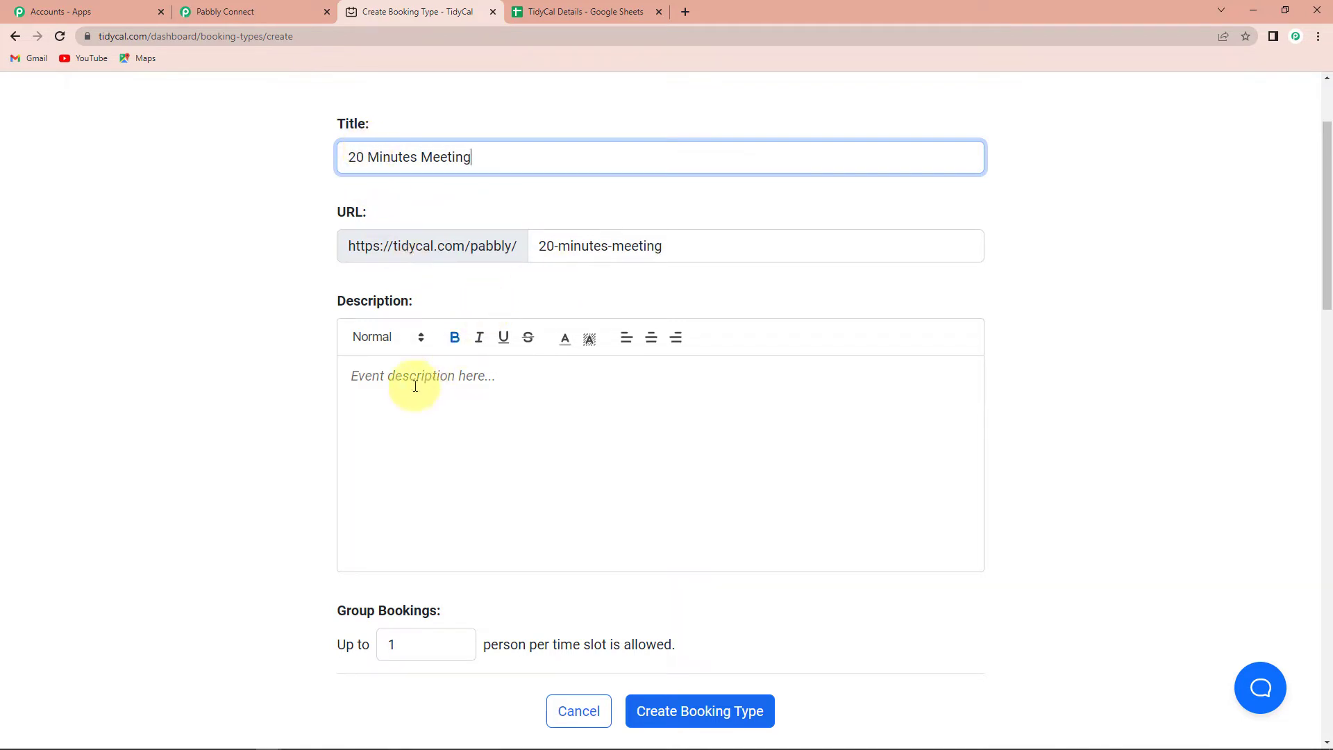
{"action": "scroll", "coordinate": [411, 379], "scroll_direction": "down", "scroll_amount": 5}
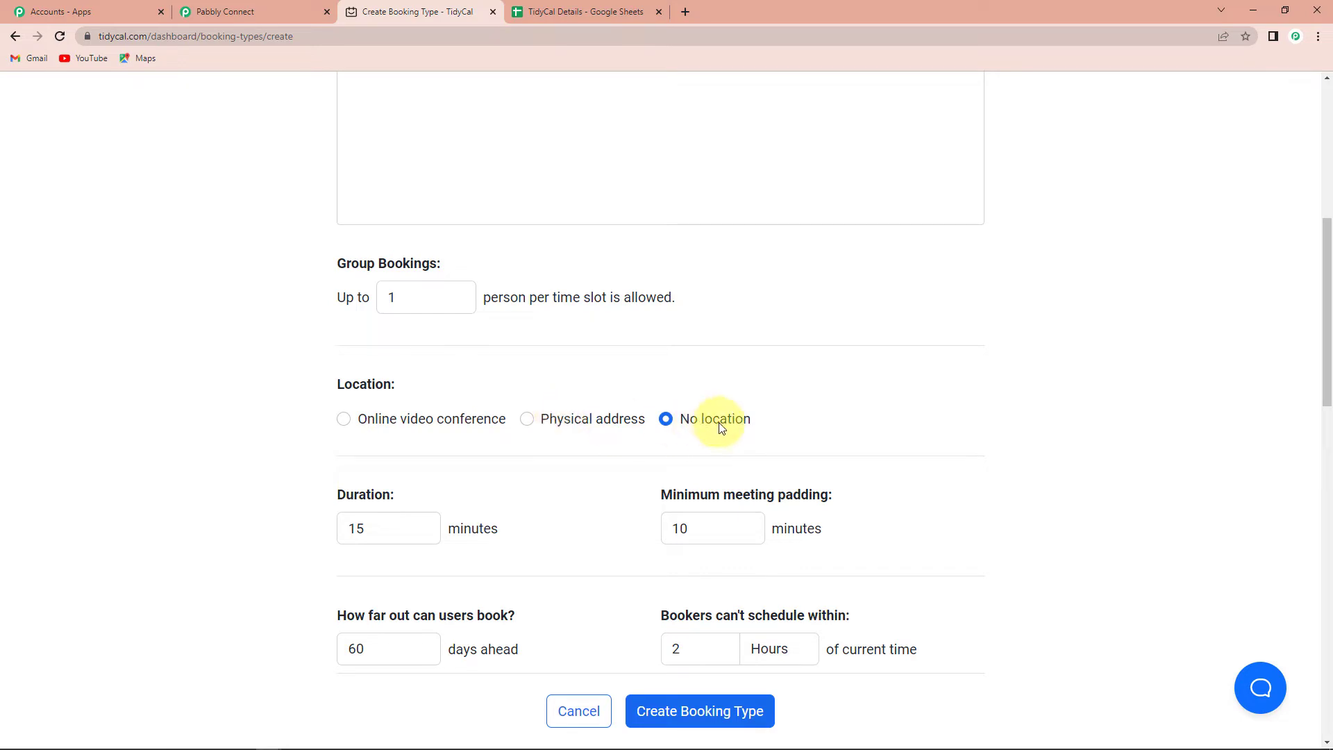
{"action": "scroll", "coordinate": [687, 426], "scroll_direction": "down", "scroll_amount": 3}
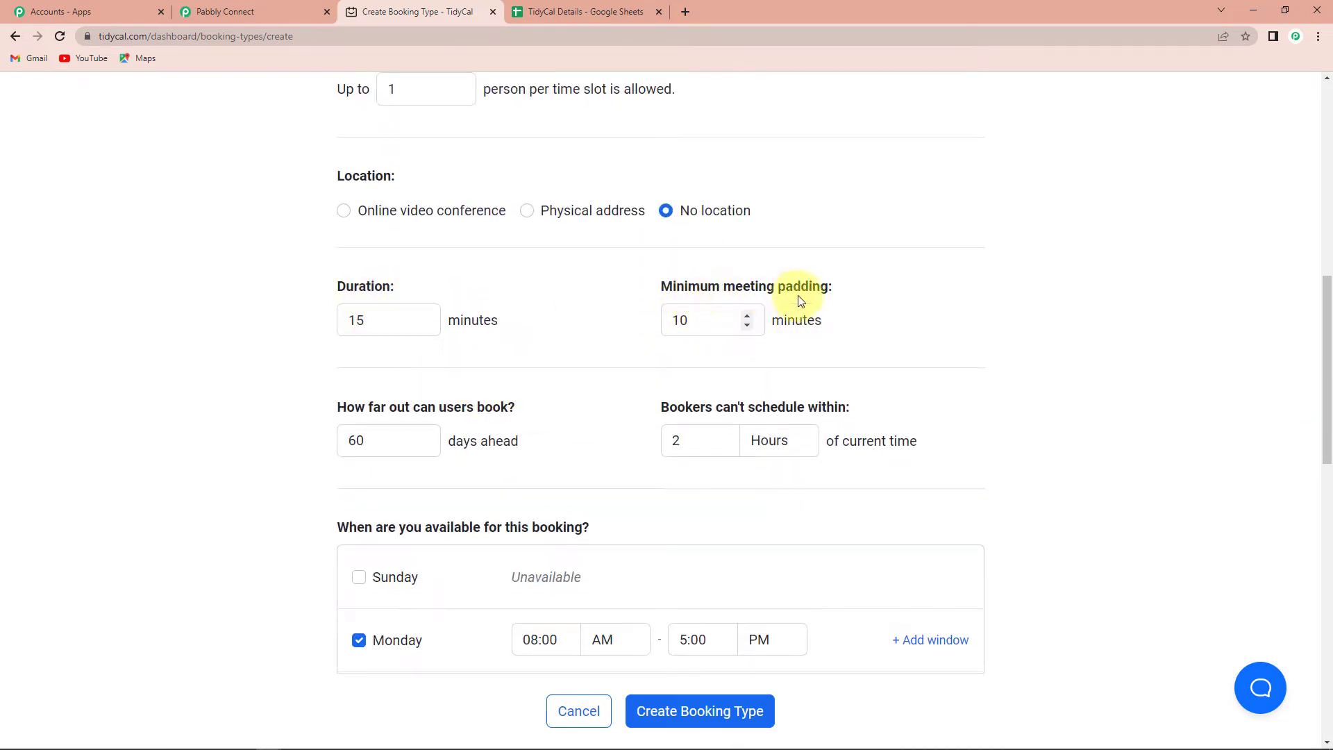
Keep the meeting padding at 10 minutes and create the 20 Minutes Meeting booking type.
{"action": "left_click", "coordinate": [749, 323]}
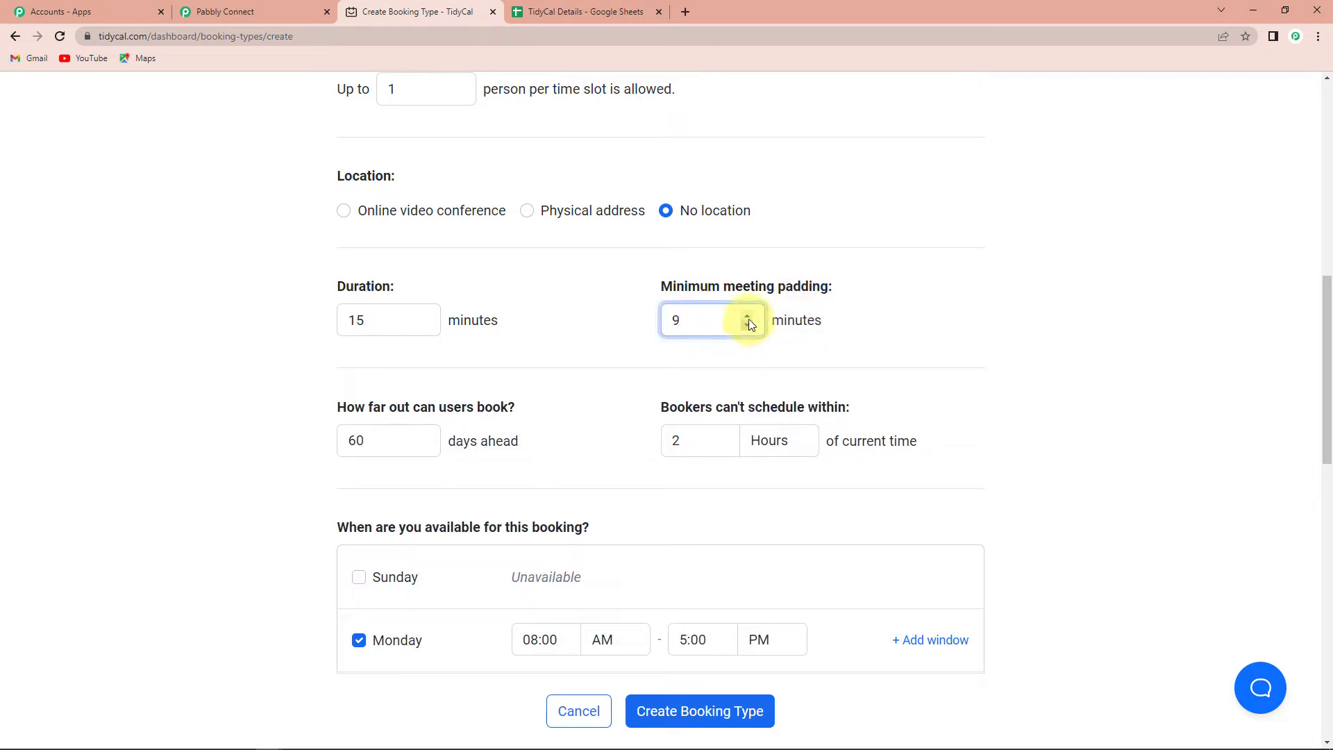
{"action": "left_click", "coordinate": [748, 319]}
{"action": "left_click", "coordinate": [940, 345]}
{"action": "scroll", "coordinate": [803, 357], "scroll_direction": "down", "scroll_amount": 2}
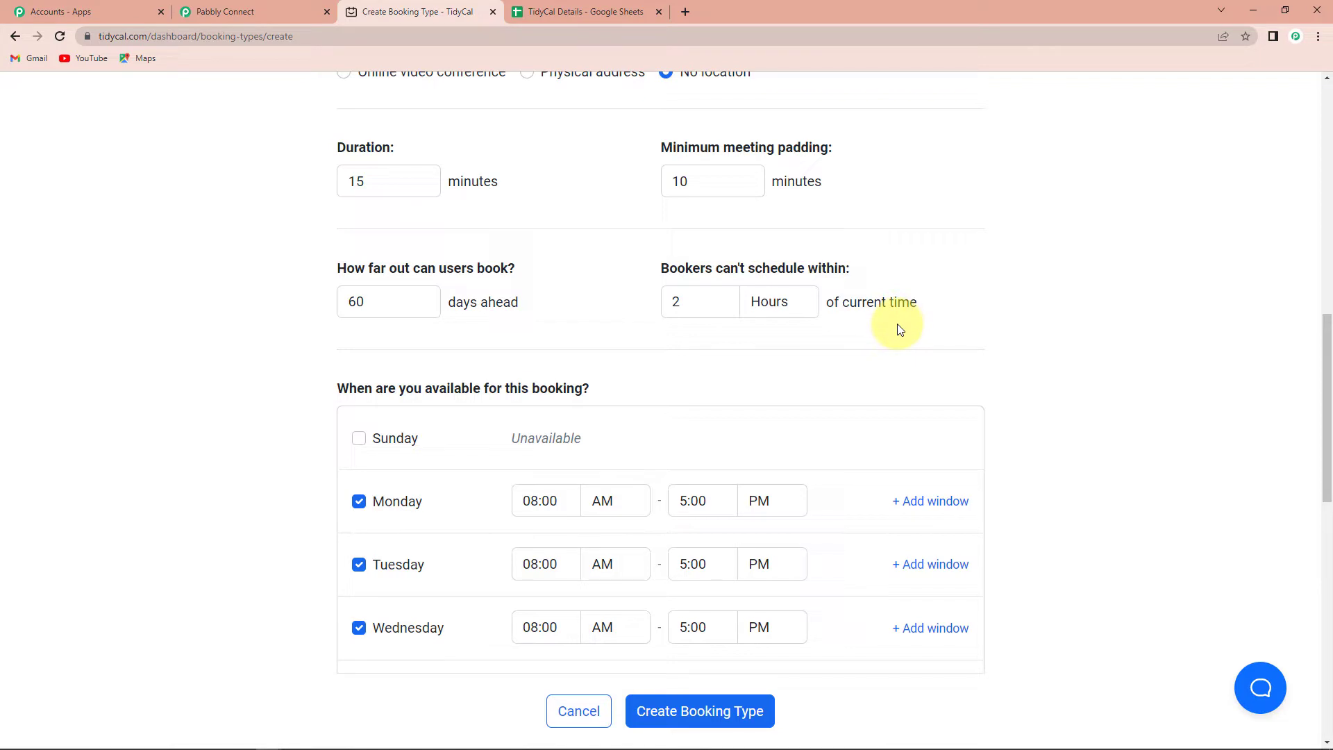
{"action": "scroll", "coordinate": [898, 328], "scroll_direction": "down", "scroll_amount": 2}
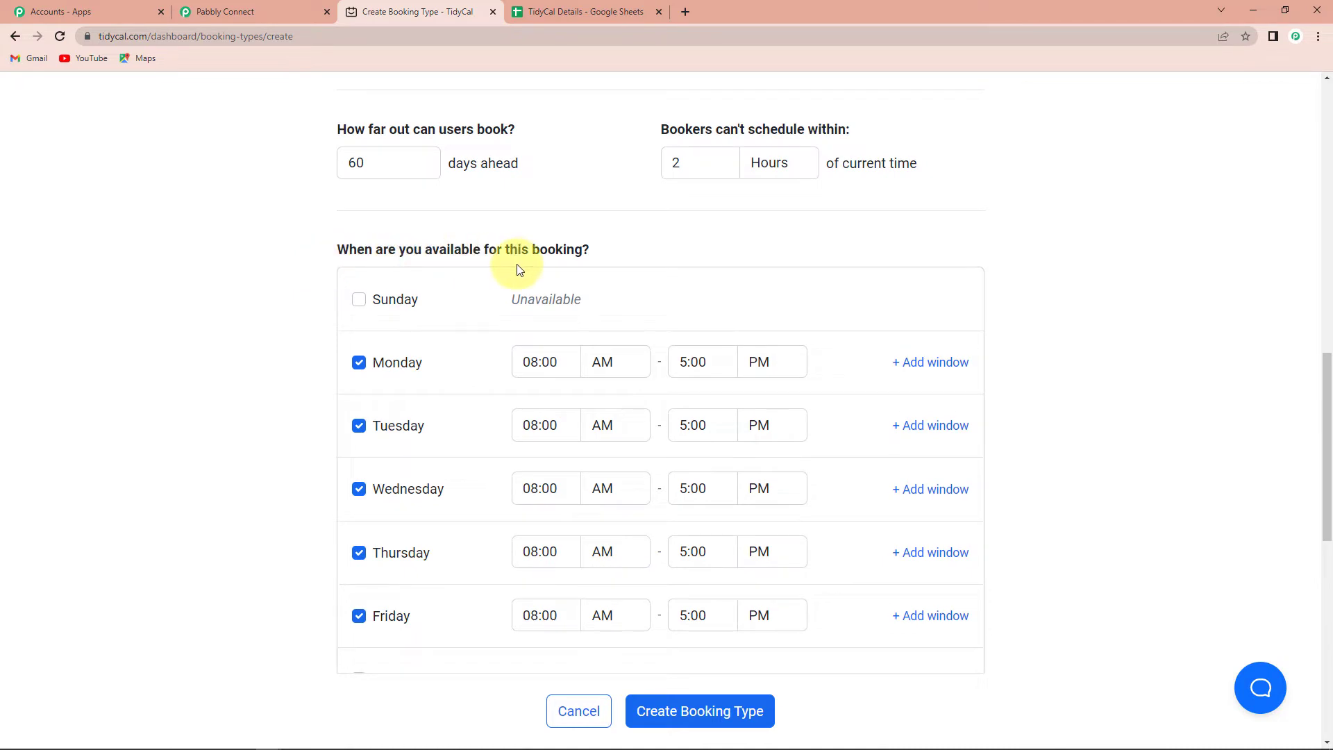
{"action": "scroll", "coordinate": [1027, 352], "scroll_direction": "down", "scroll_amount": 4}
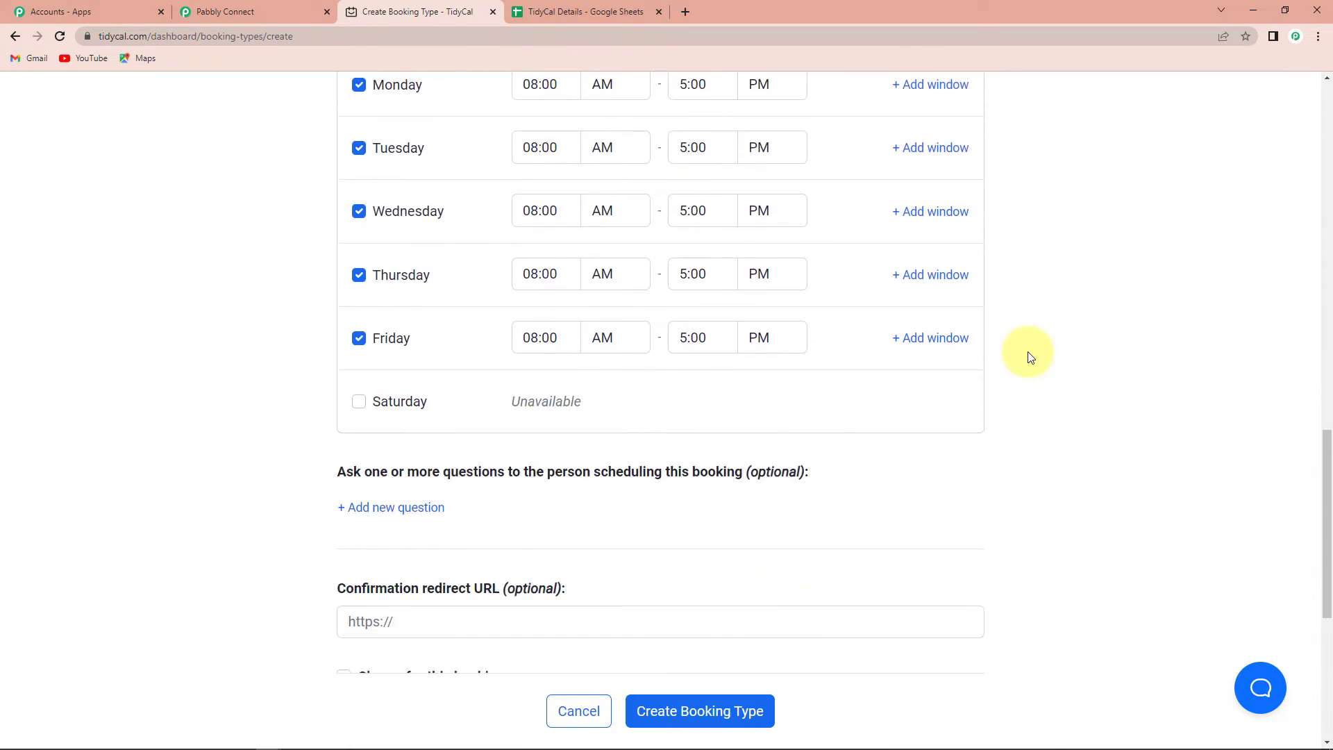
{"action": "scroll", "coordinate": [1028, 356], "scroll_direction": "down", "scroll_amount": 4}
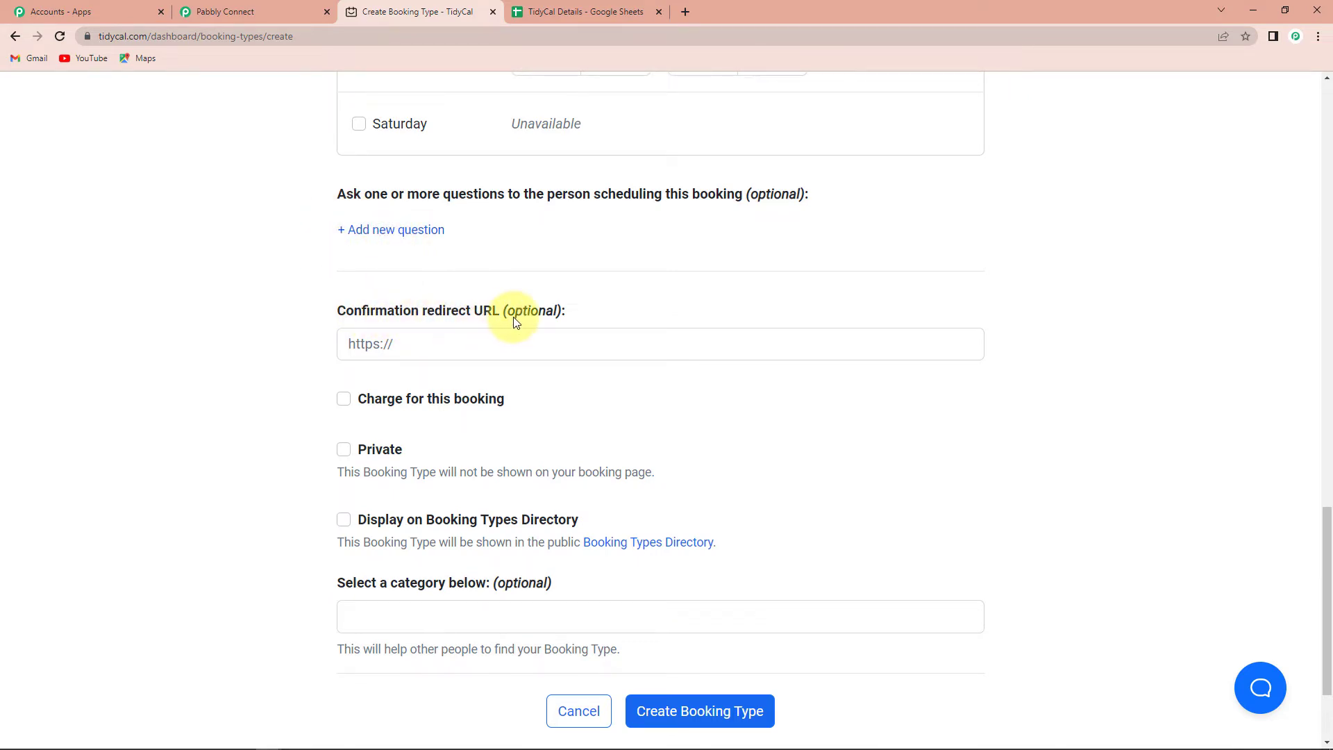
{"action": "scroll", "coordinate": [538, 406], "scroll_direction": "down", "scroll_amount": 2}
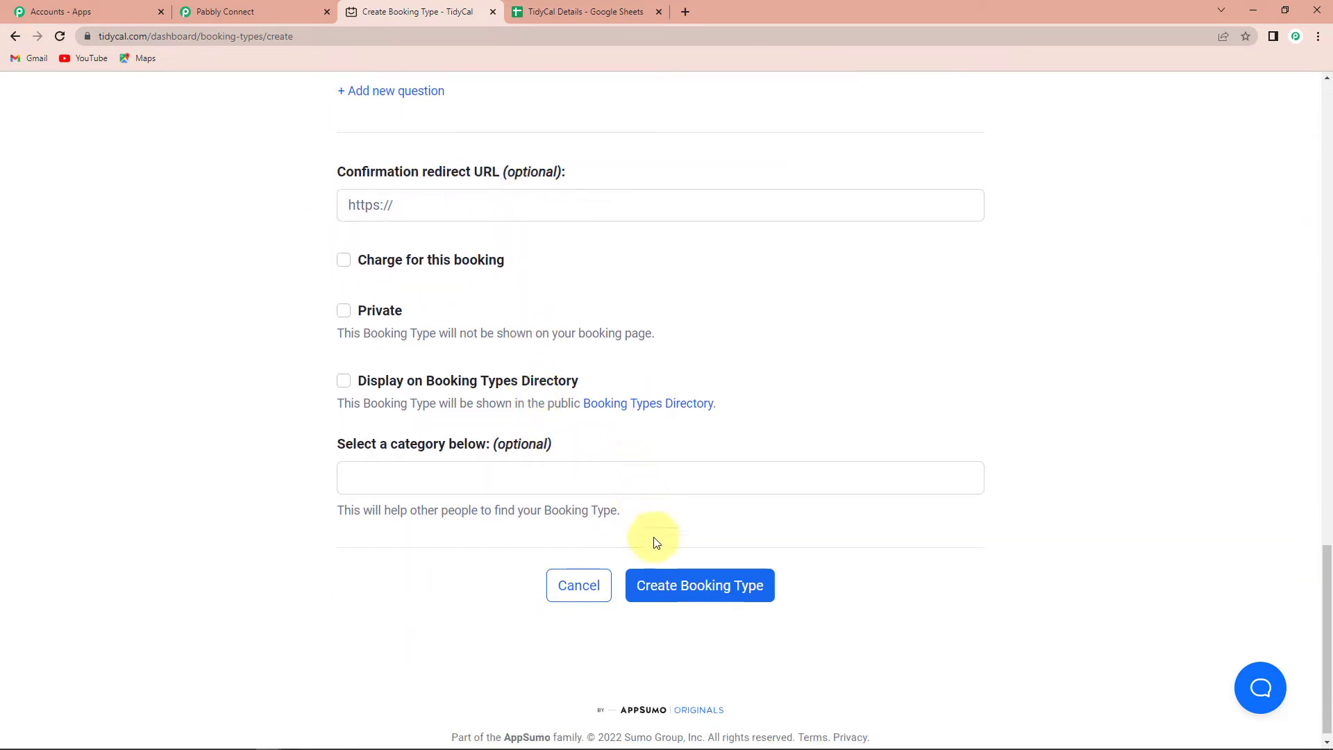
{"action": "left_click", "coordinate": [768, 586]}
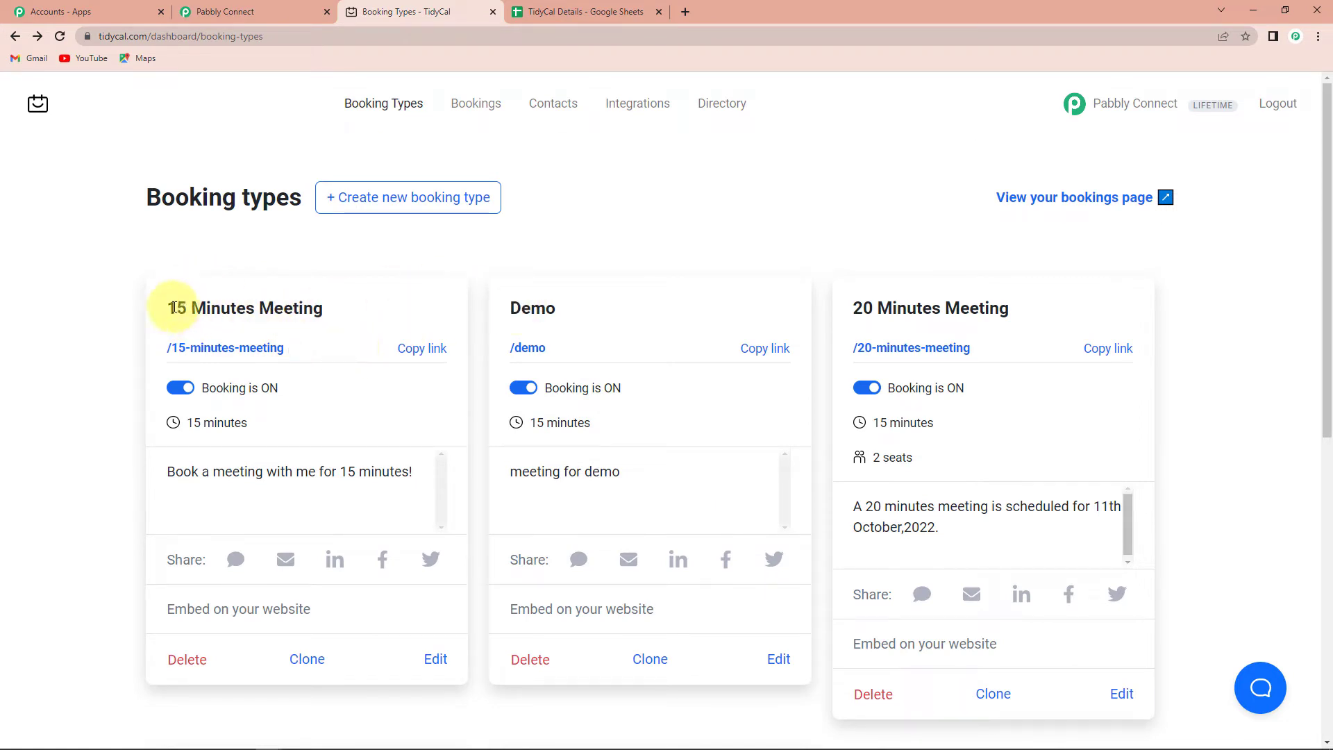
Open the copied 15 Minutes Meeting booking link in a new tab and select October 12.
{"action": "left_click_drag", "start_coordinate": [167, 311], "coordinate": [342, 310]}
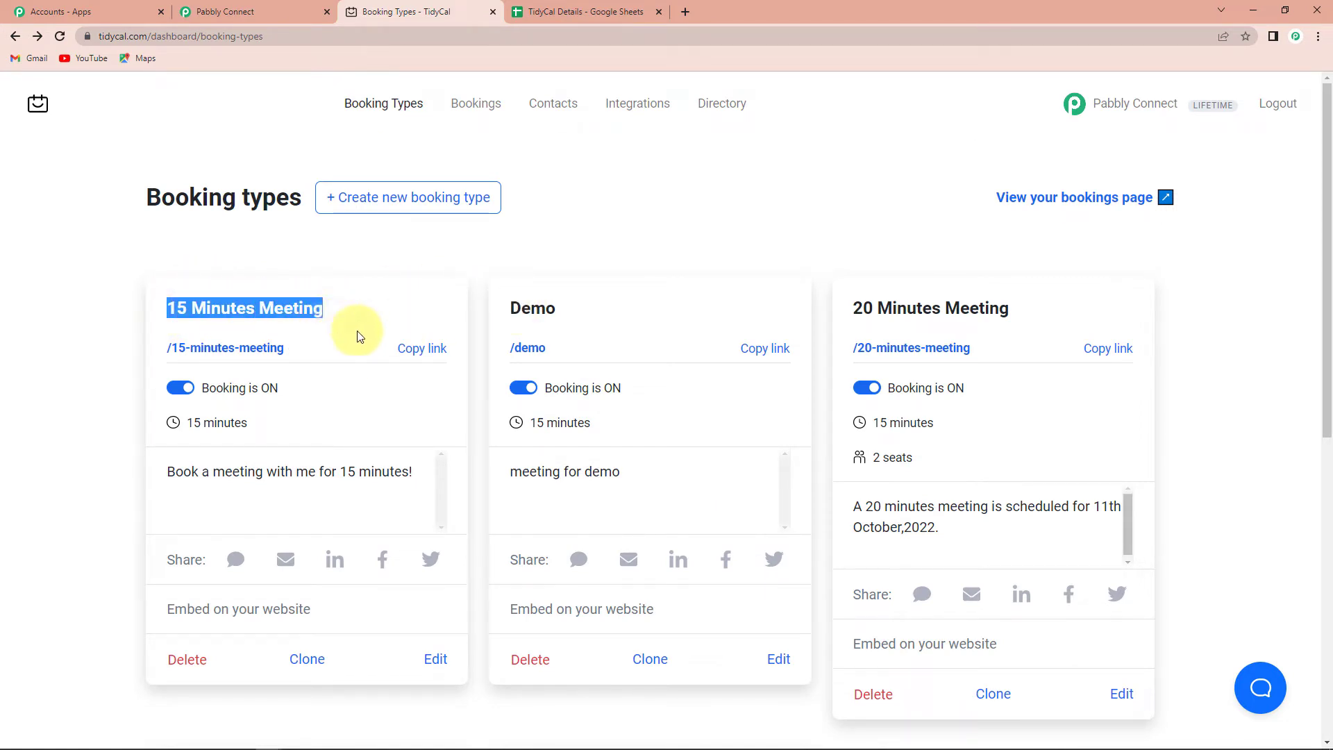
{"action": "left_click", "coordinate": [420, 348]}
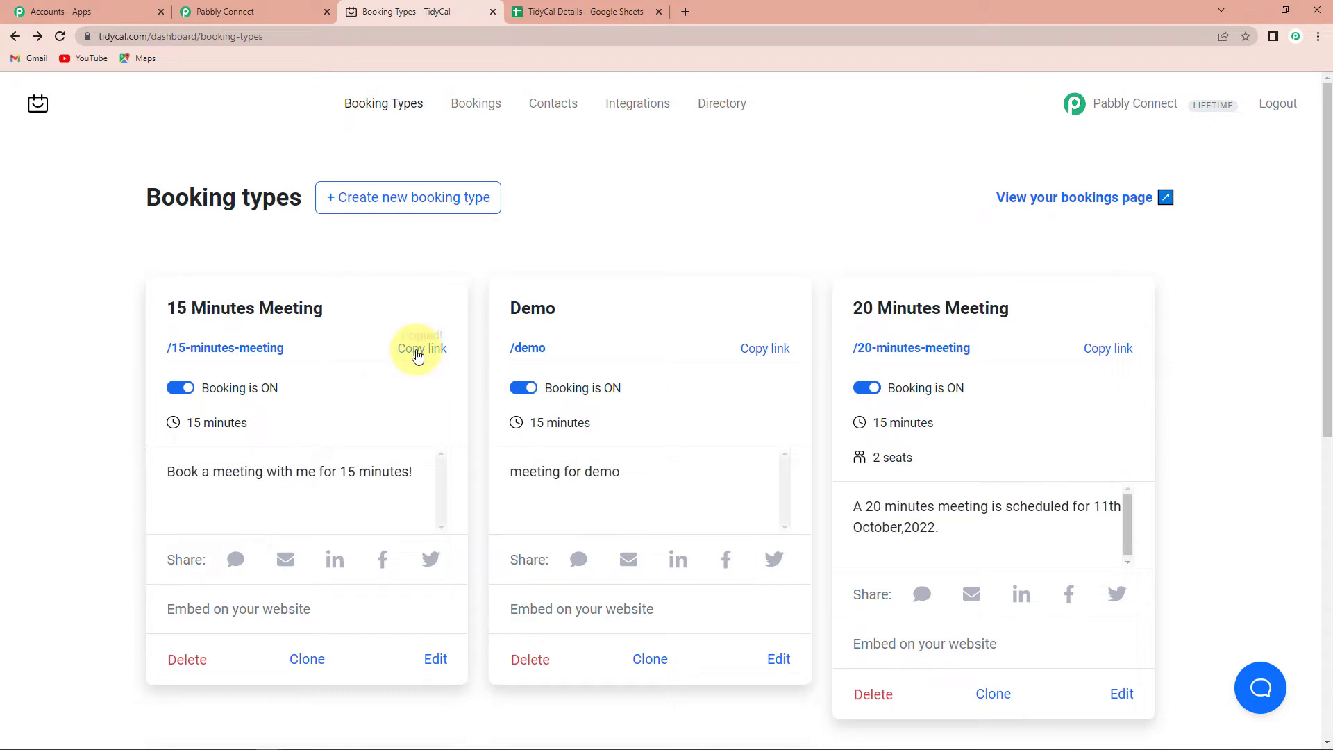
{"action": "left_click", "coordinate": [686, 14]}
{"action": "key", "text": "ctrl+v"}
{"action": "key", "text": "Return"}
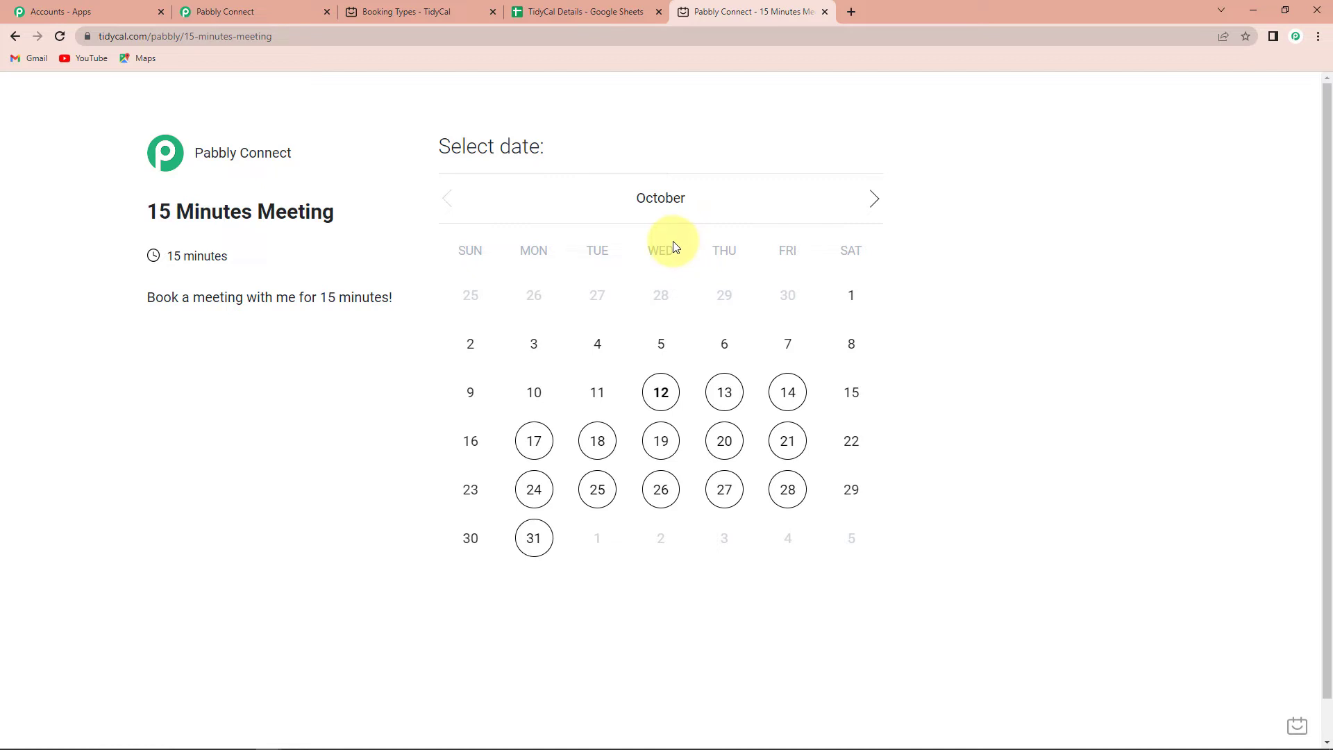
{"action": "left_click", "coordinate": [663, 397]}
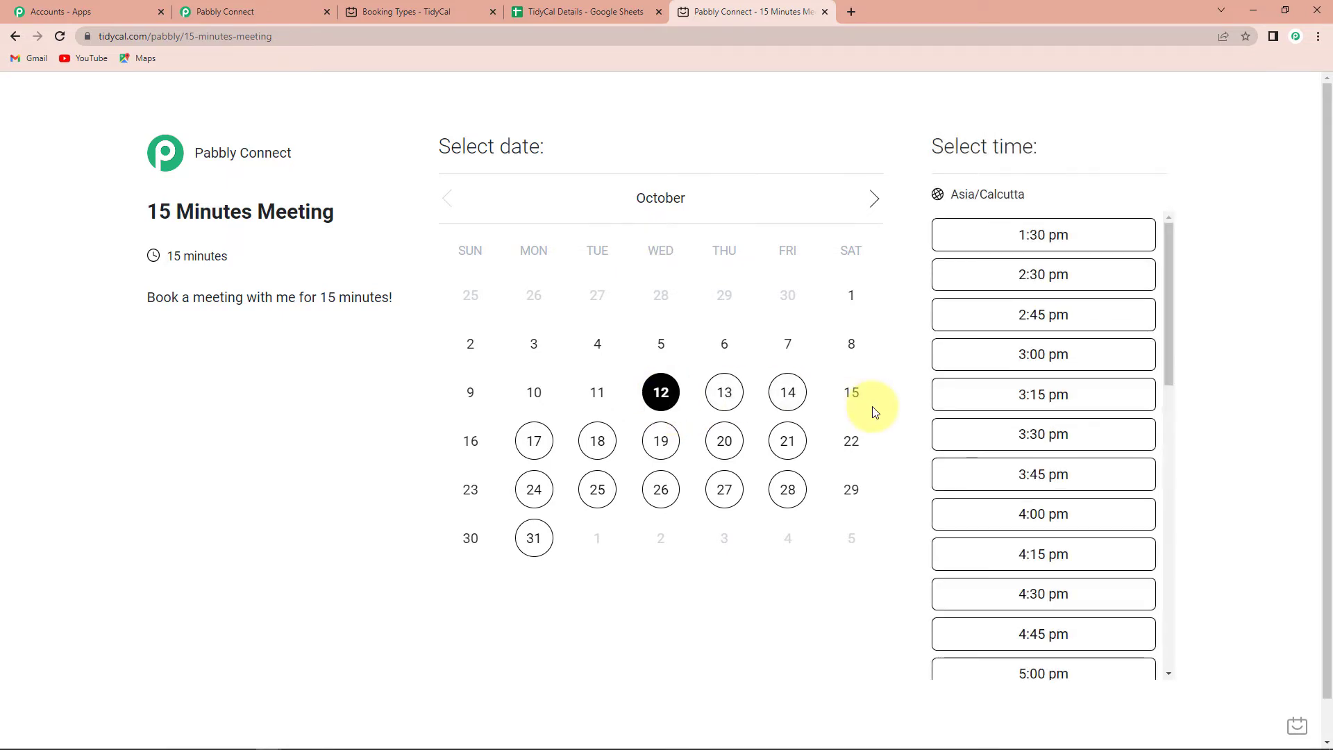
Book the 4:00 pm slot, entering the booker's name, e-mail and mobile number.
{"action": "left_click", "coordinate": [1015, 513]}
{"action": "left_click", "coordinate": [430, 393]}
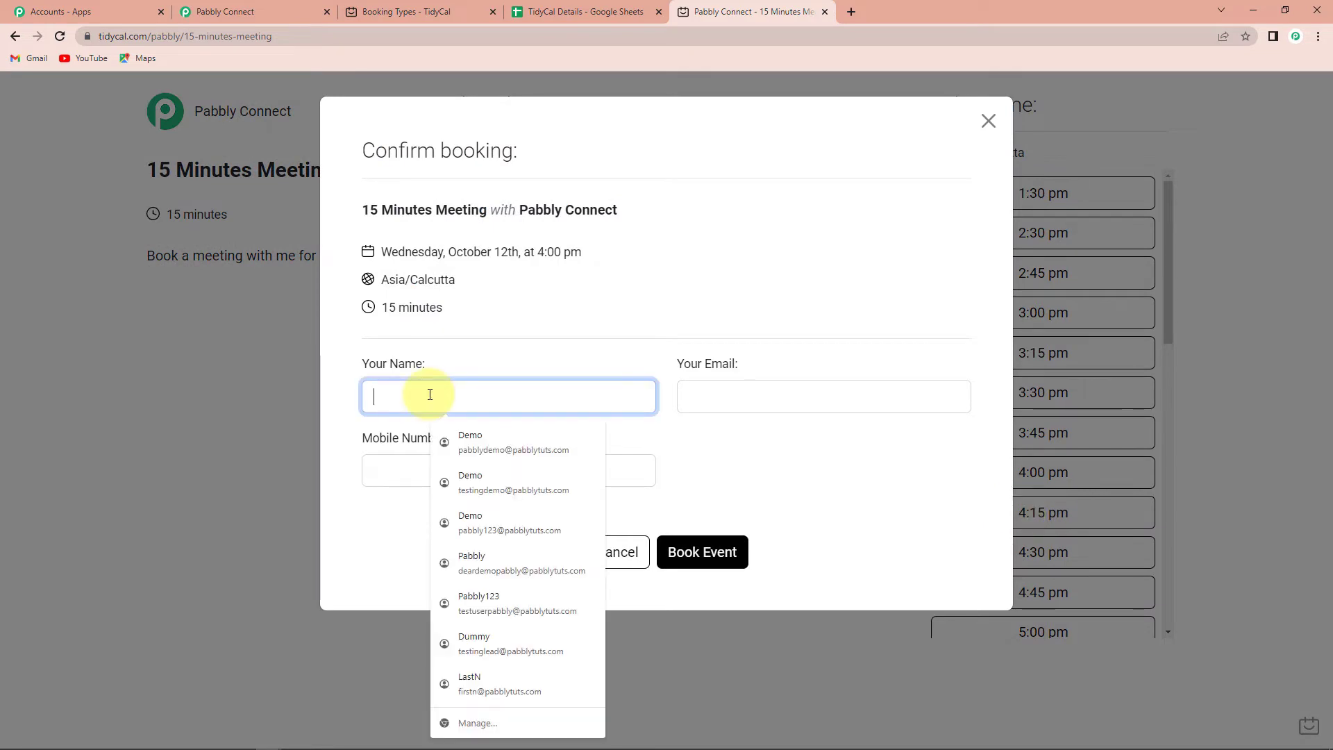
{"action": "type", "text": "TestUser"}
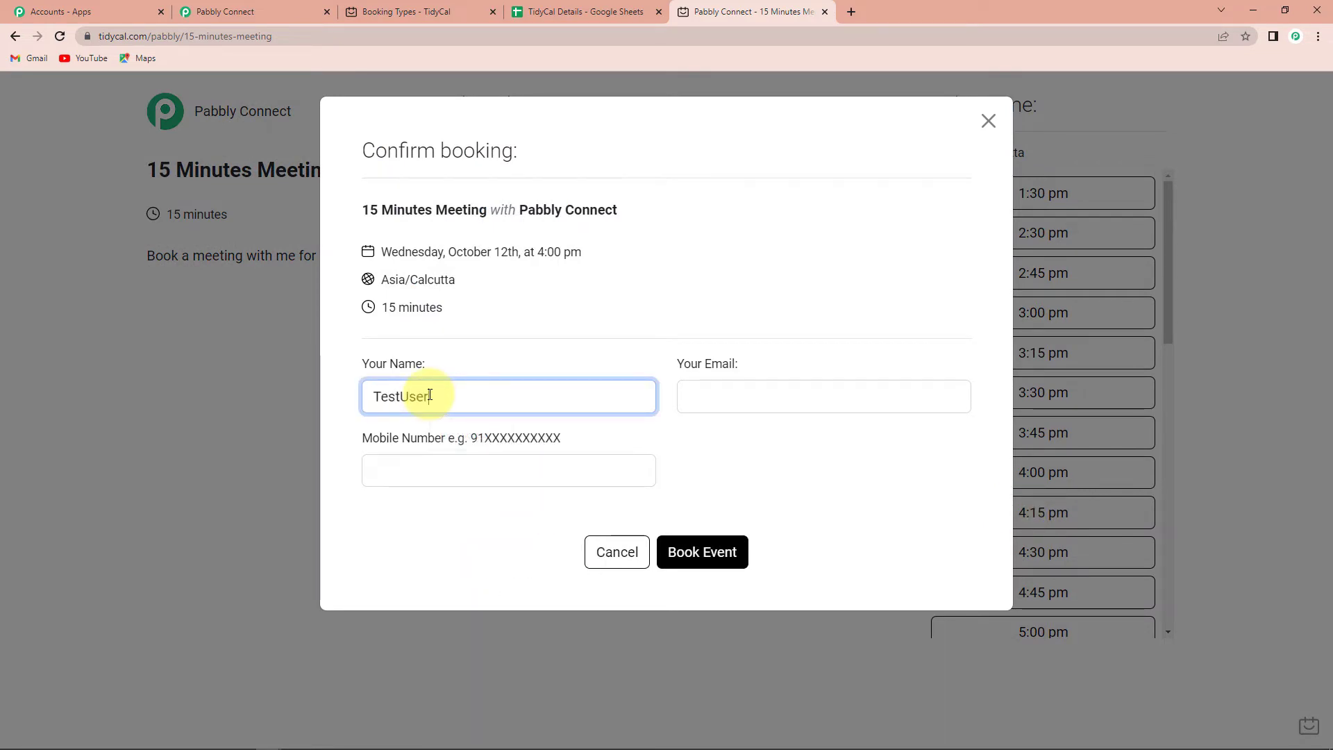
{"action": "type", "text": "123"}
{"action": "left_click", "coordinate": [707, 393]}
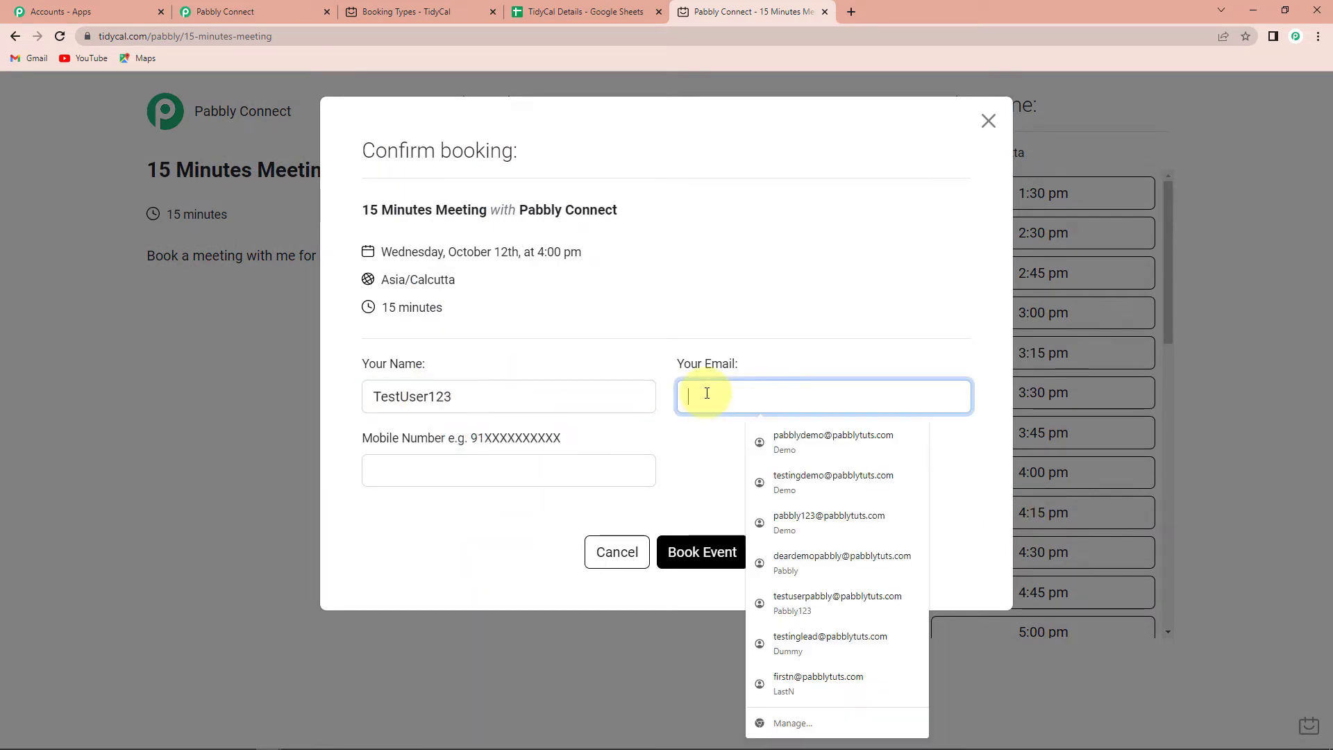
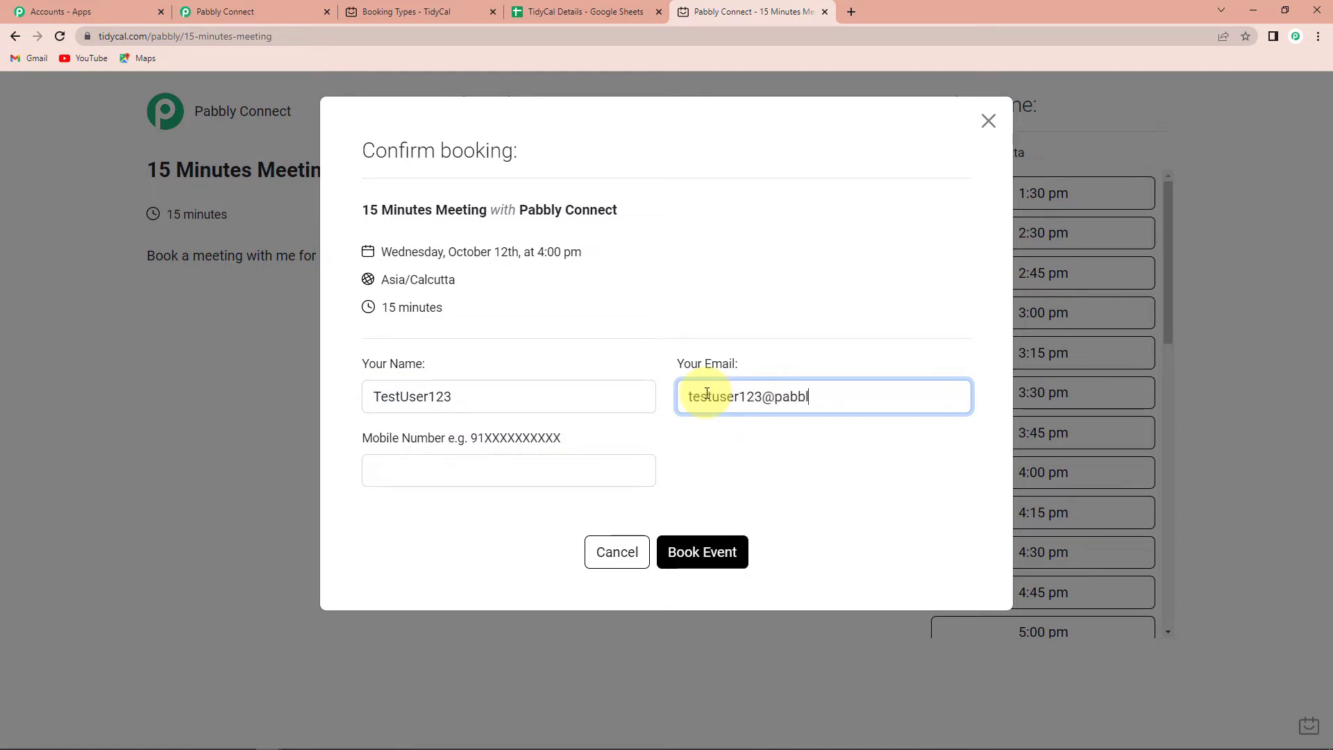
{"action": "left_click", "coordinate": [572, 476]}
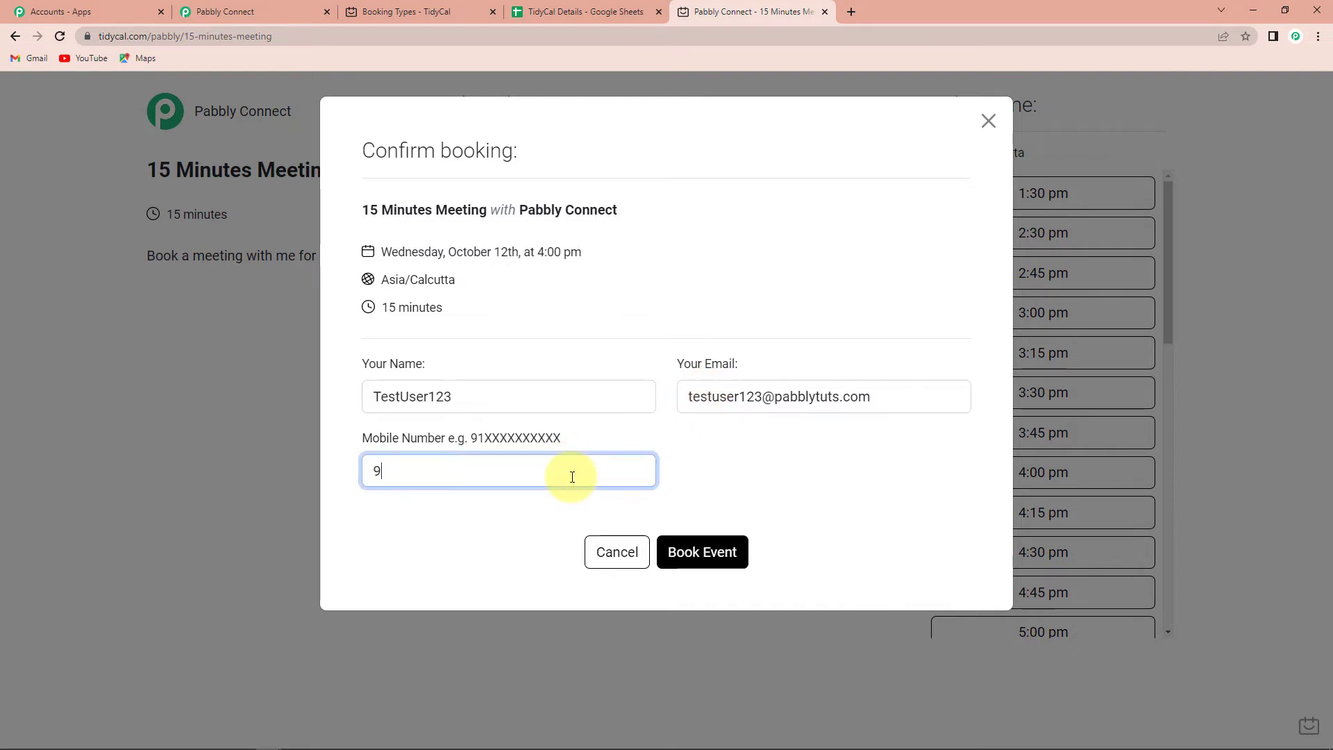
{"action": "type", "text": "9111111111"}
{"action": "left_click", "coordinate": [687, 551]}
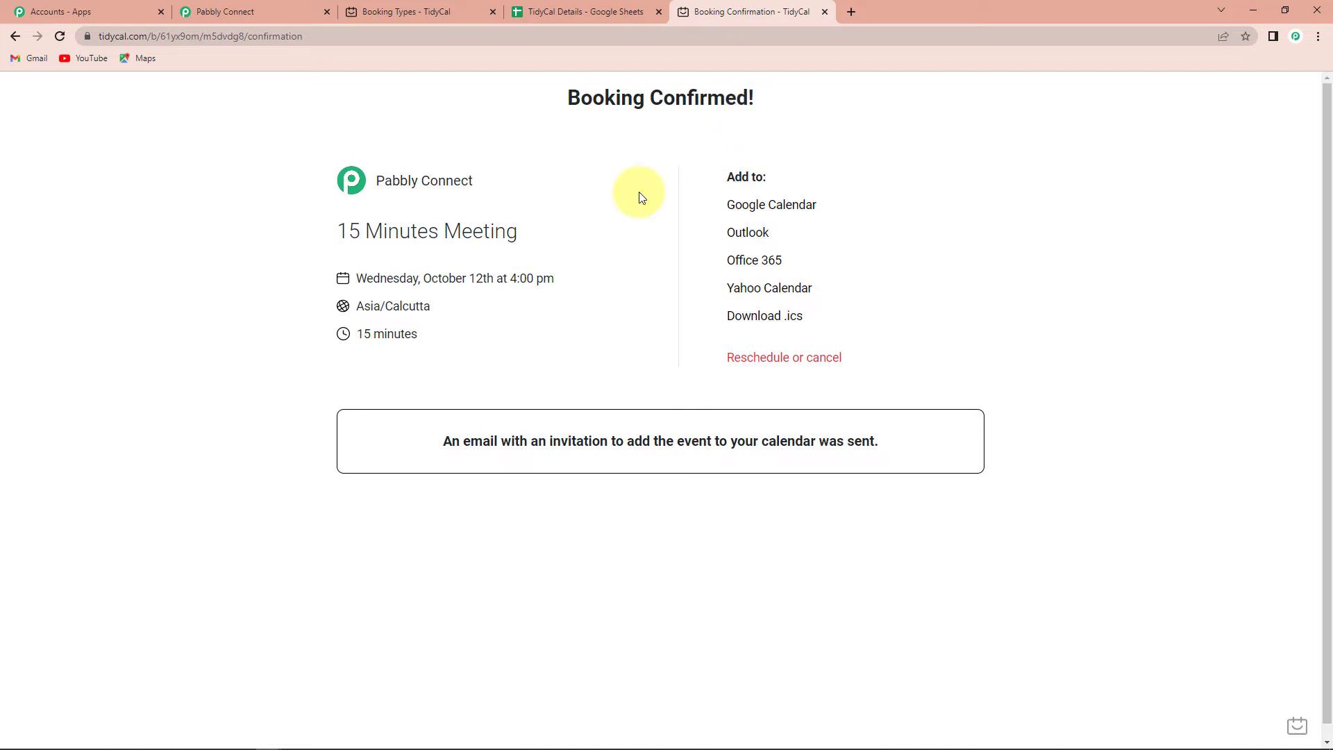
{"action": "left_click", "coordinate": [277, 12]}
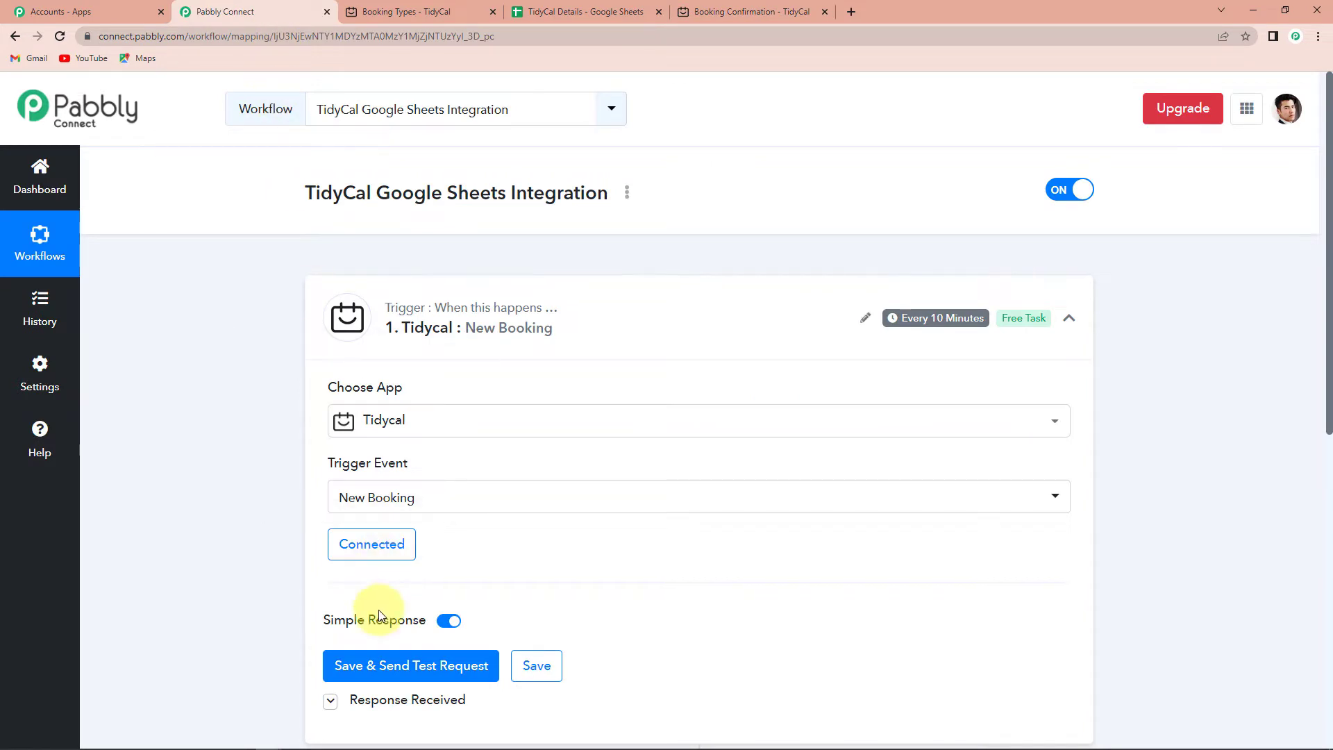
{"action": "left_click", "coordinate": [377, 667]}
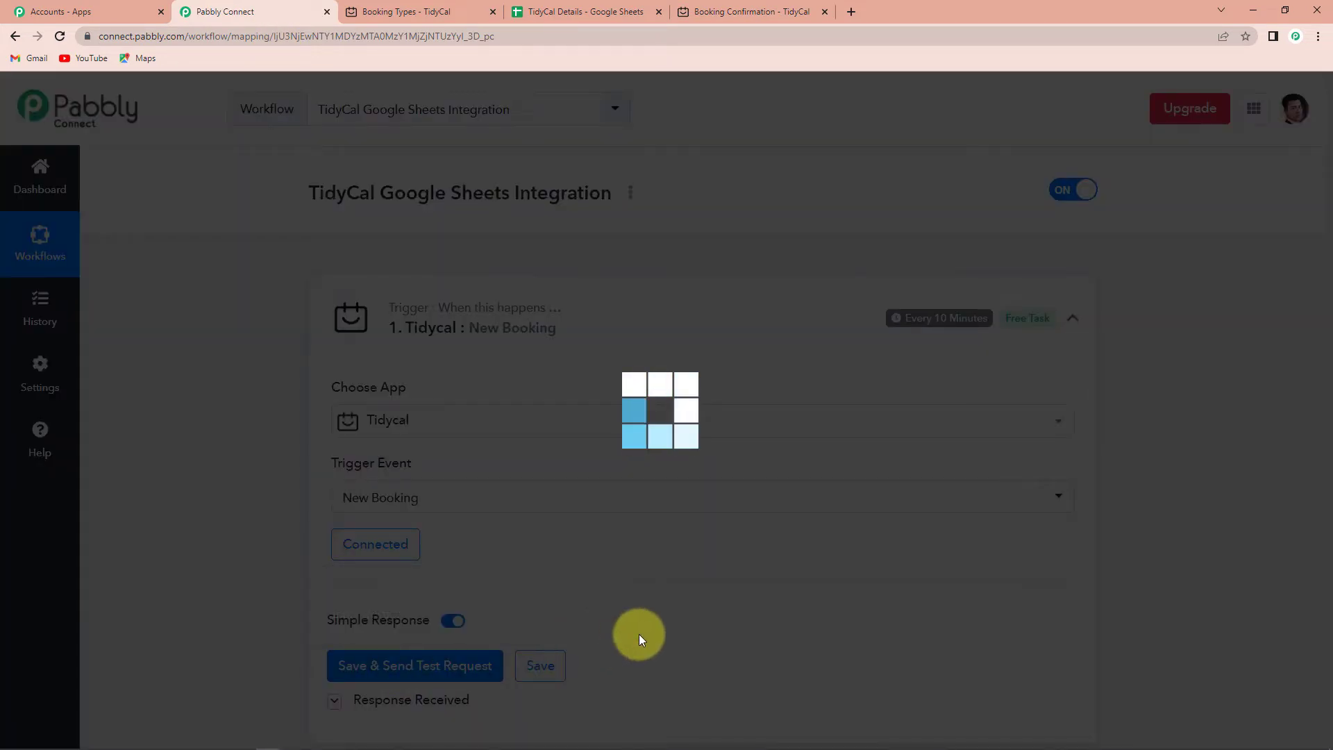
{"action": "scroll", "coordinate": [638, 634], "scroll_direction": "down", "scroll_amount": 3}
{"action": "scroll", "coordinate": [639, 635], "scroll_direction": "down", "scroll_amount": 3}
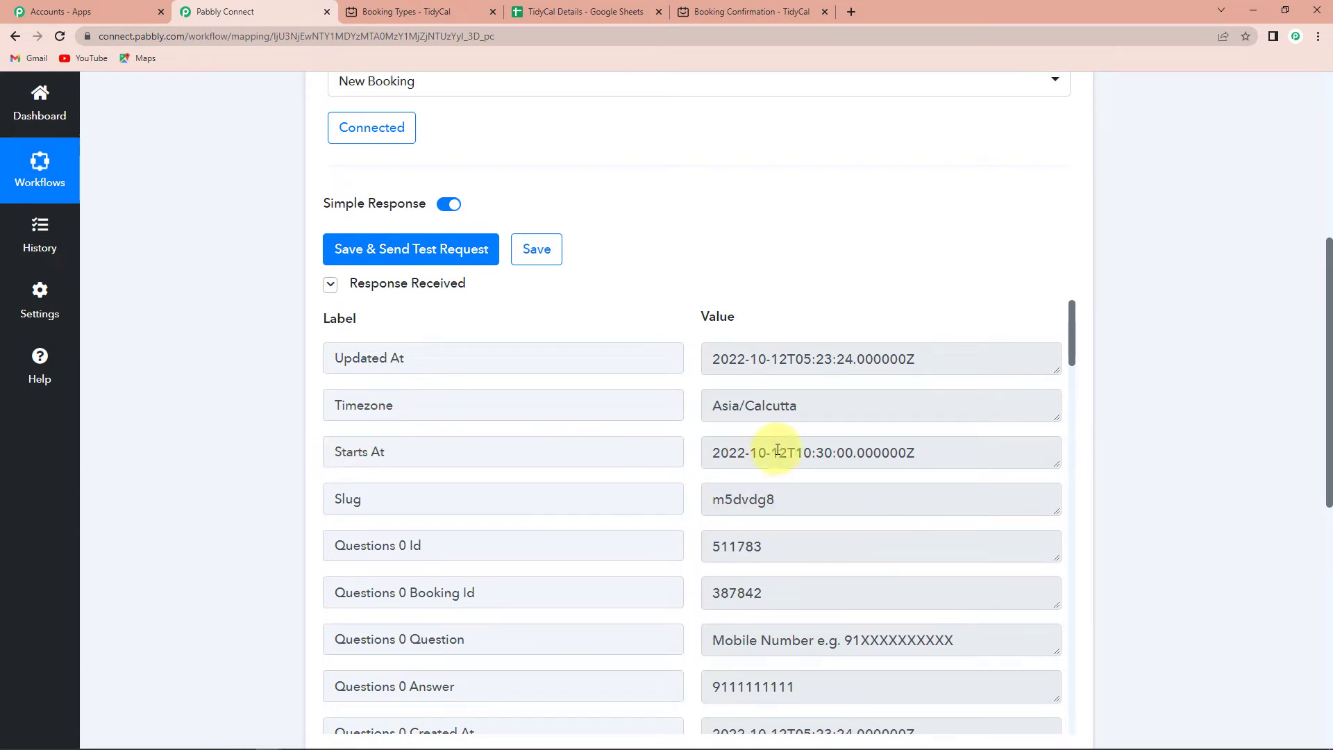
{"action": "scroll", "coordinate": [839, 497], "scroll_direction": "down", "scroll_amount": 2}
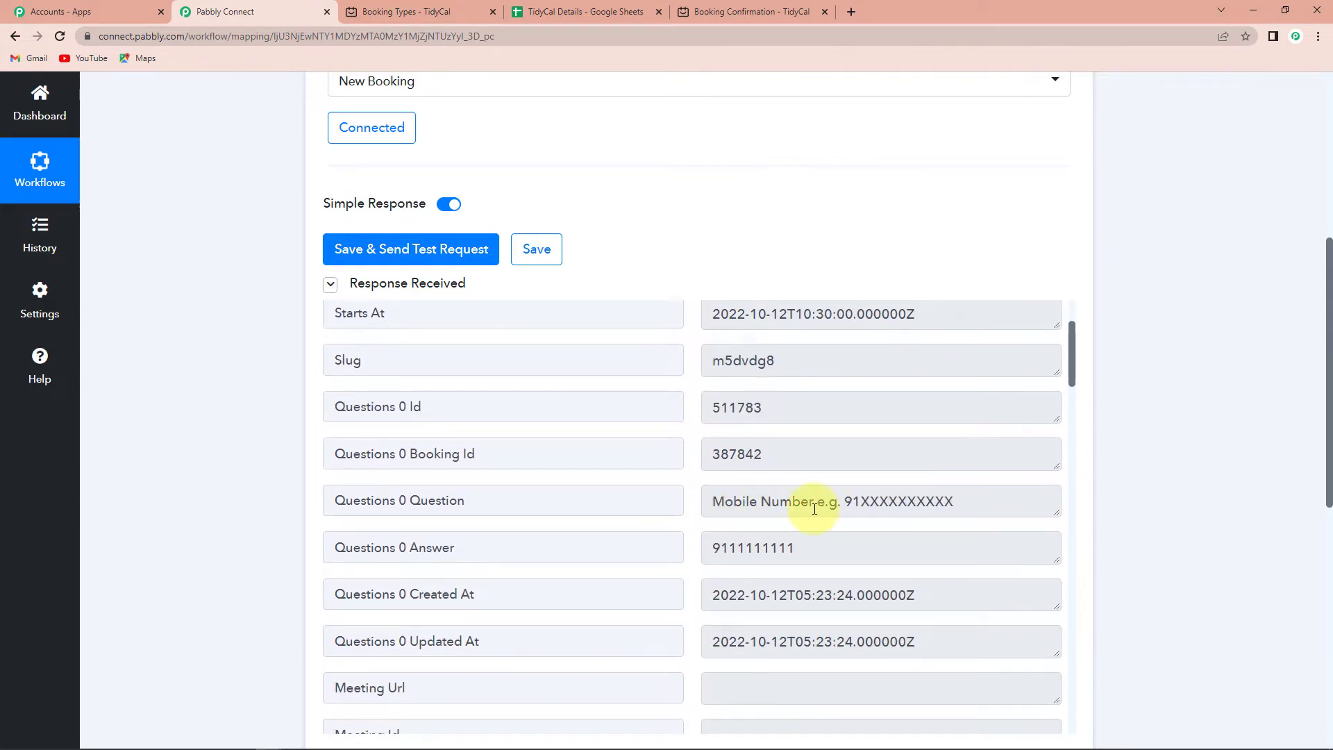
{"action": "scroll", "coordinate": [763, 444], "scroll_direction": "down", "scroll_amount": 2}
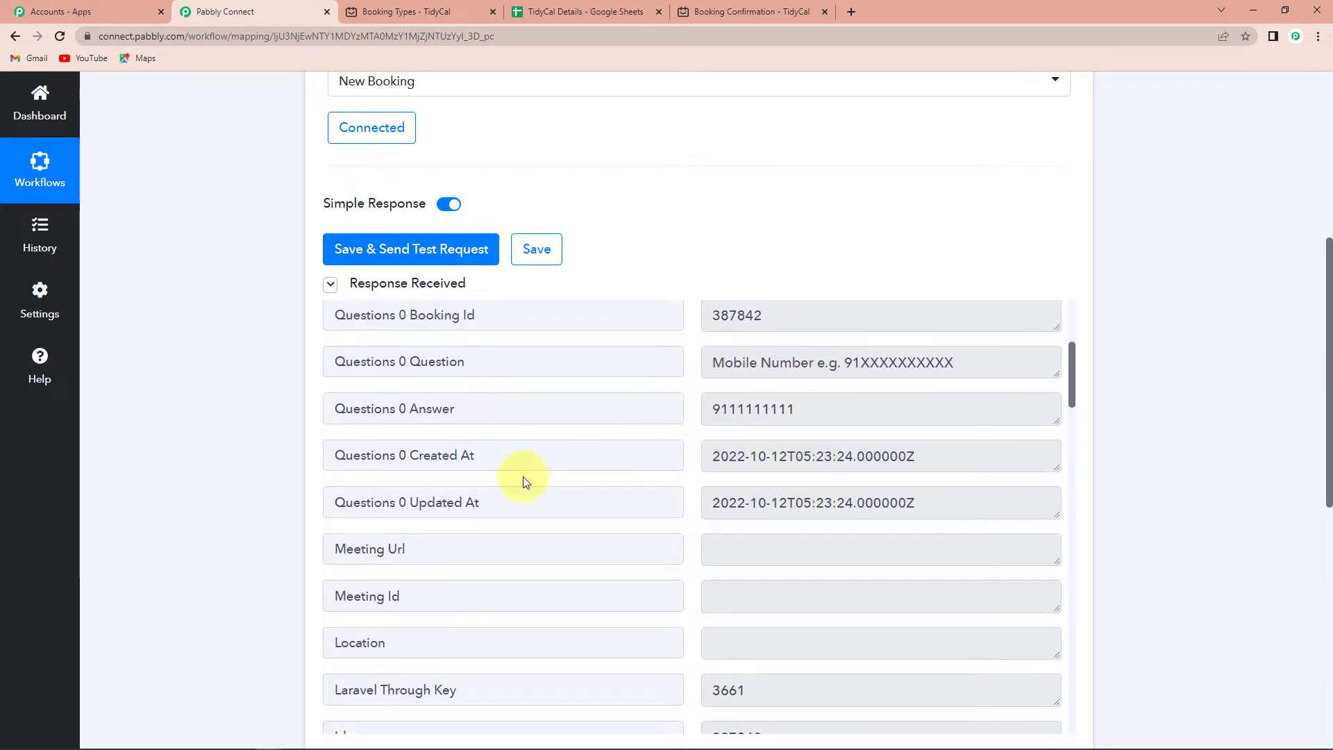
{"action": "scroll", "coordinate": [762, 497], "scroll_direction": "down", "scroll_amount": 7}
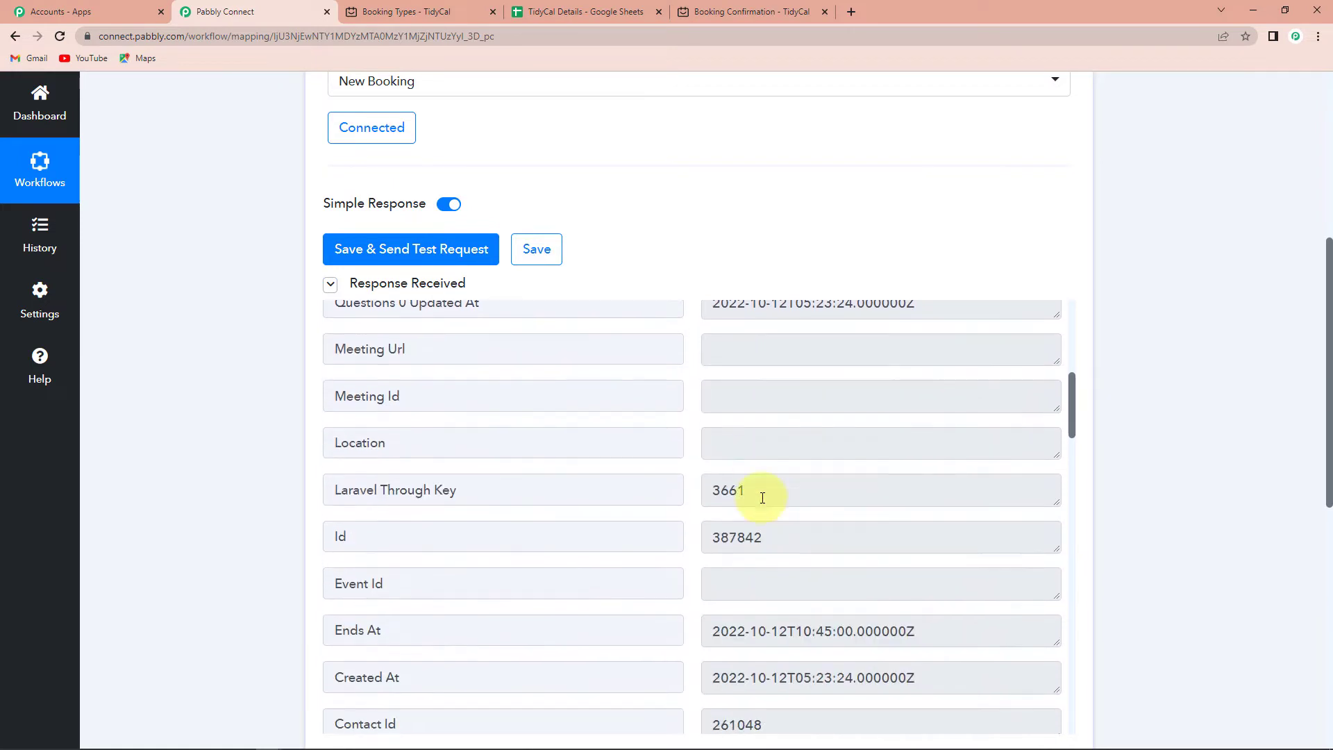
{"action": "scroll", "coordinate": [763, 498], "scroll_direction": "down", "scroll_amount": 2}
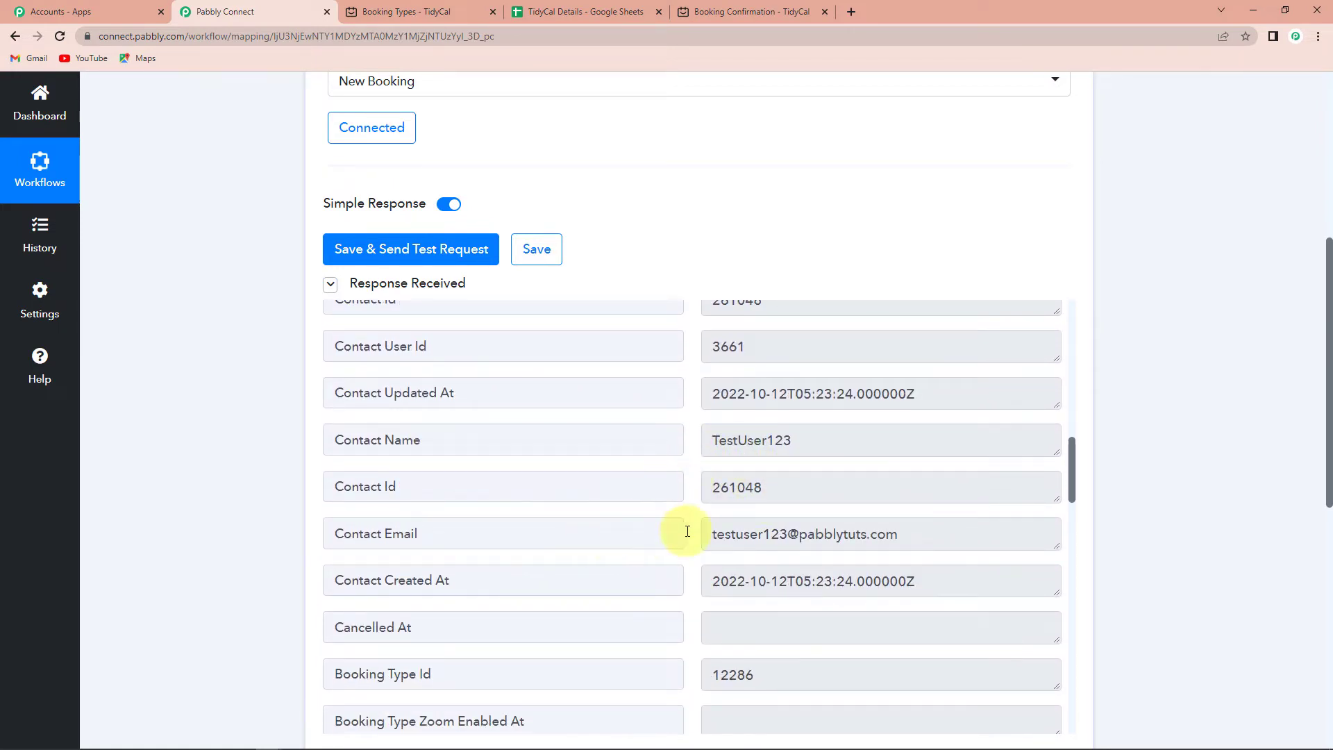
{"action": "scroll", "coordinate": [763, 534], "scroll_direction": "down", "scroll_amount": 1}
{"action": "scroll", "coordinate": [816, 539], "scroll_direction": "down", "scroll_amount": 4}
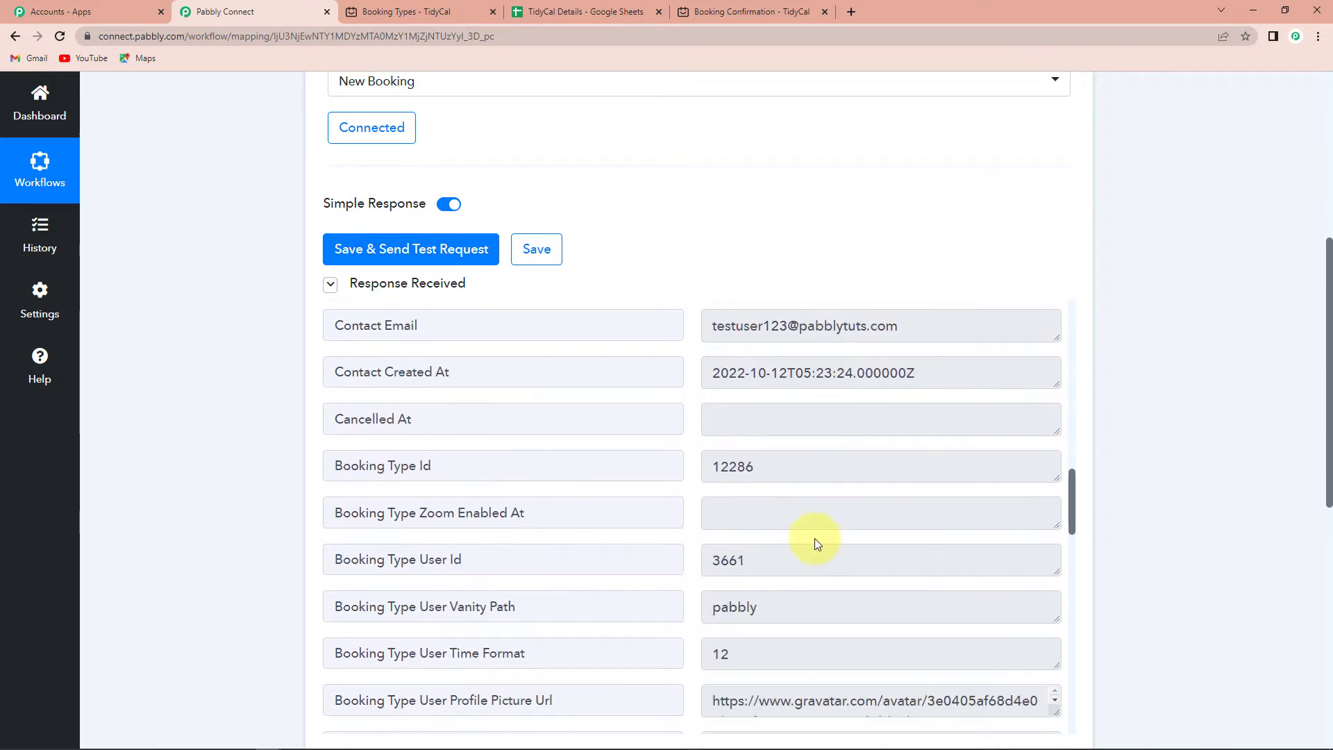
{"action": "scroll", "coordinate": [814, 539], "scroll_direction": "down", "scroll_amount": 2}
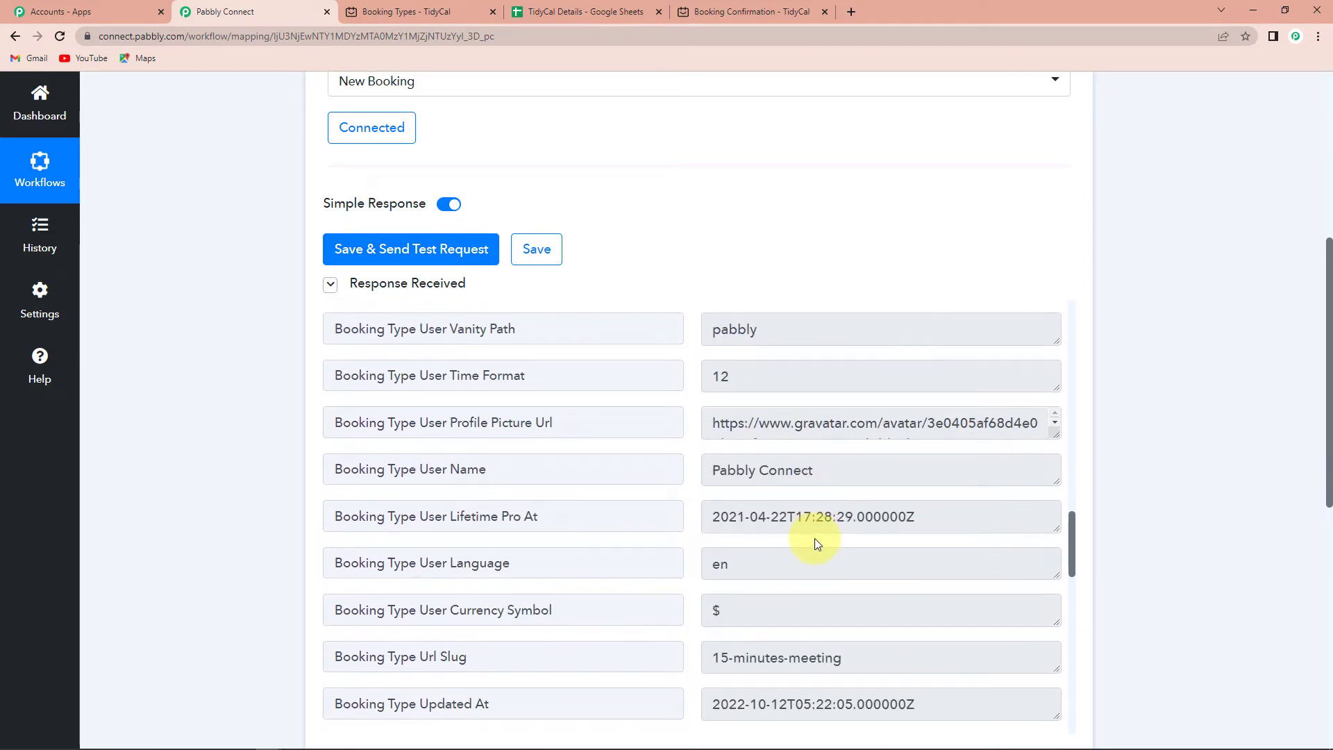
{"action": "scroll", "coordinate": [723, 526], "scroll_direction": "down", "scroll_amount": 3}
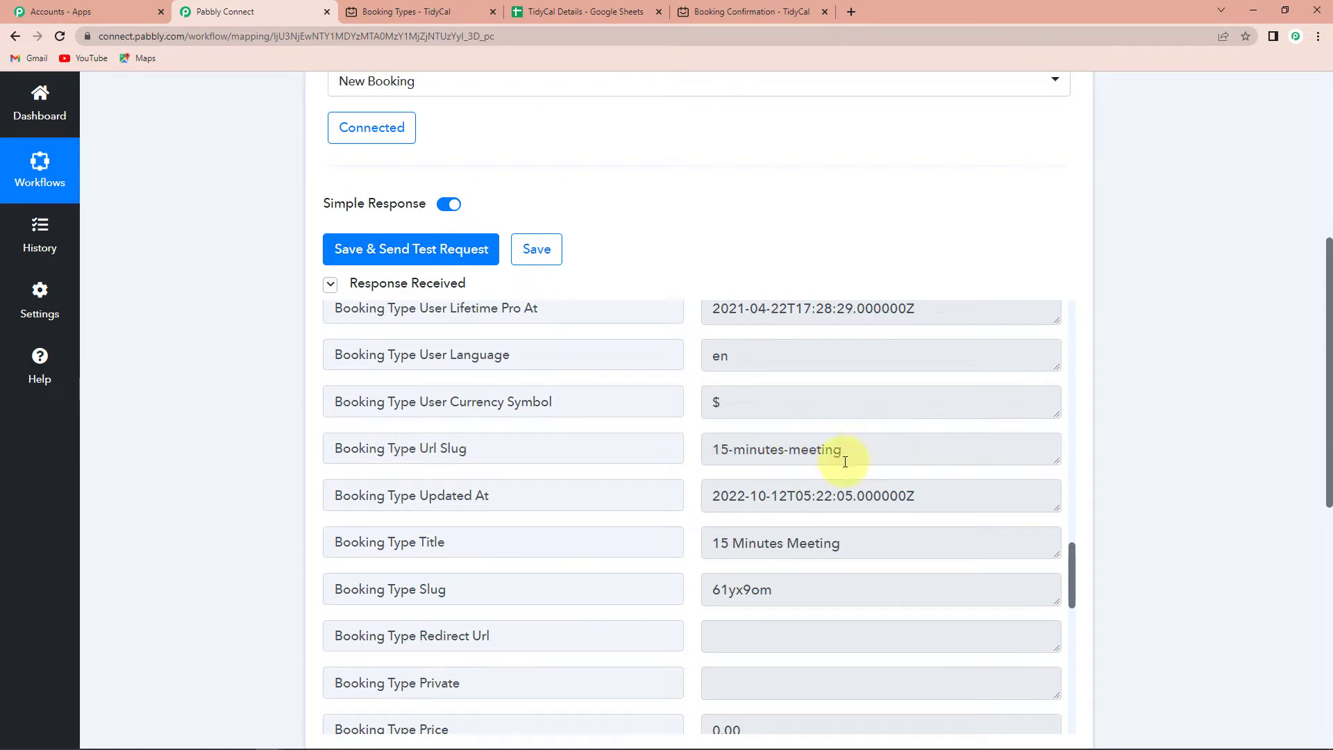
{"action": "scroll", "coordinate": [787, 543], "scroll_direction": "down", "scroll_amount": 12}
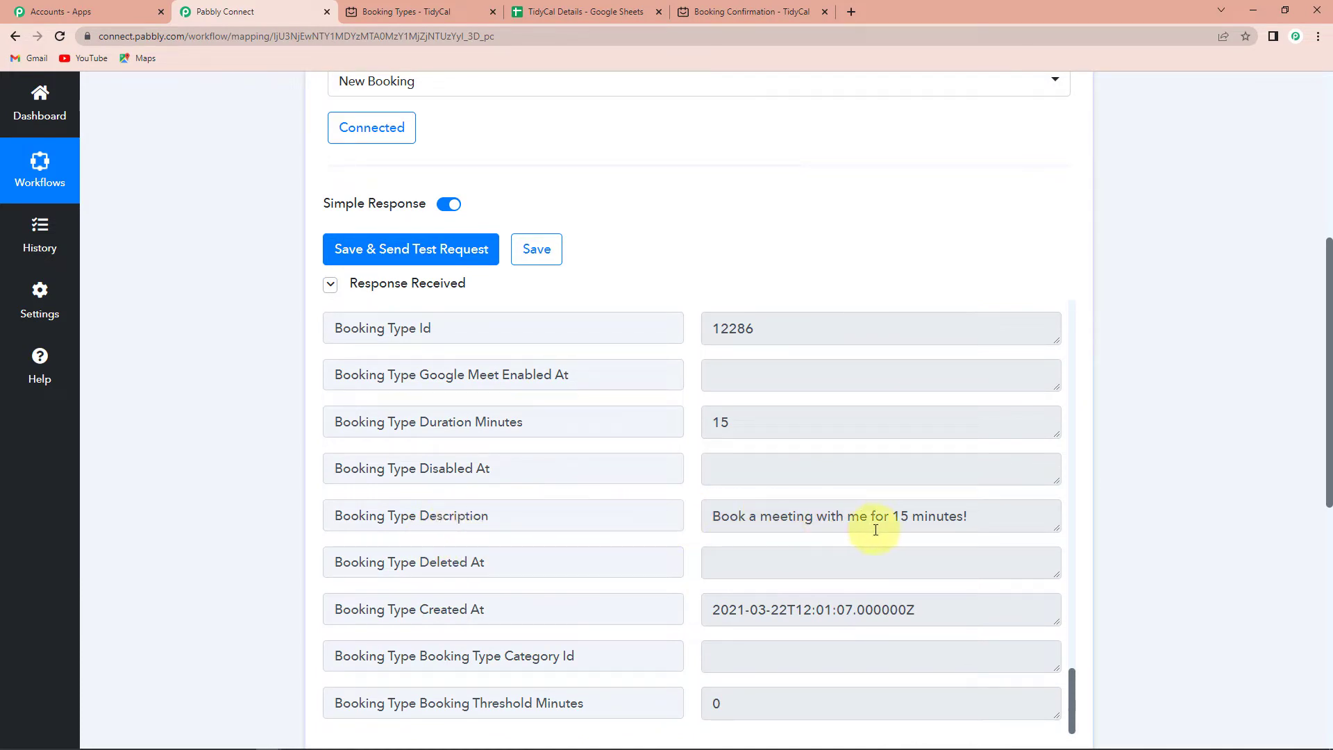
{"action": "scroll", "coordinate": [942, 525], "scroll_direction": "down", "scroll_amount": 3}
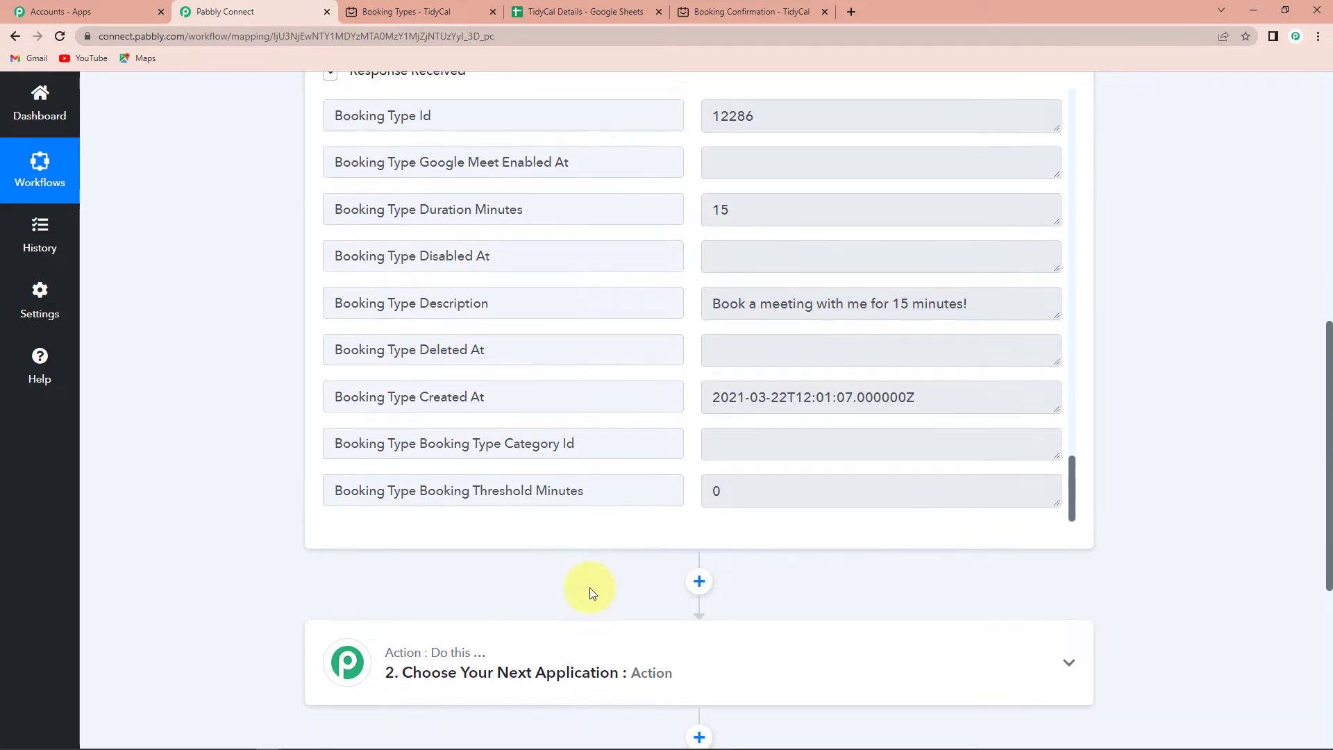
Search 'goog', pick Google Sheets for the next action, and set its event to Add New Row.
{"action": "left_click", "coordinate": [499, 670]}
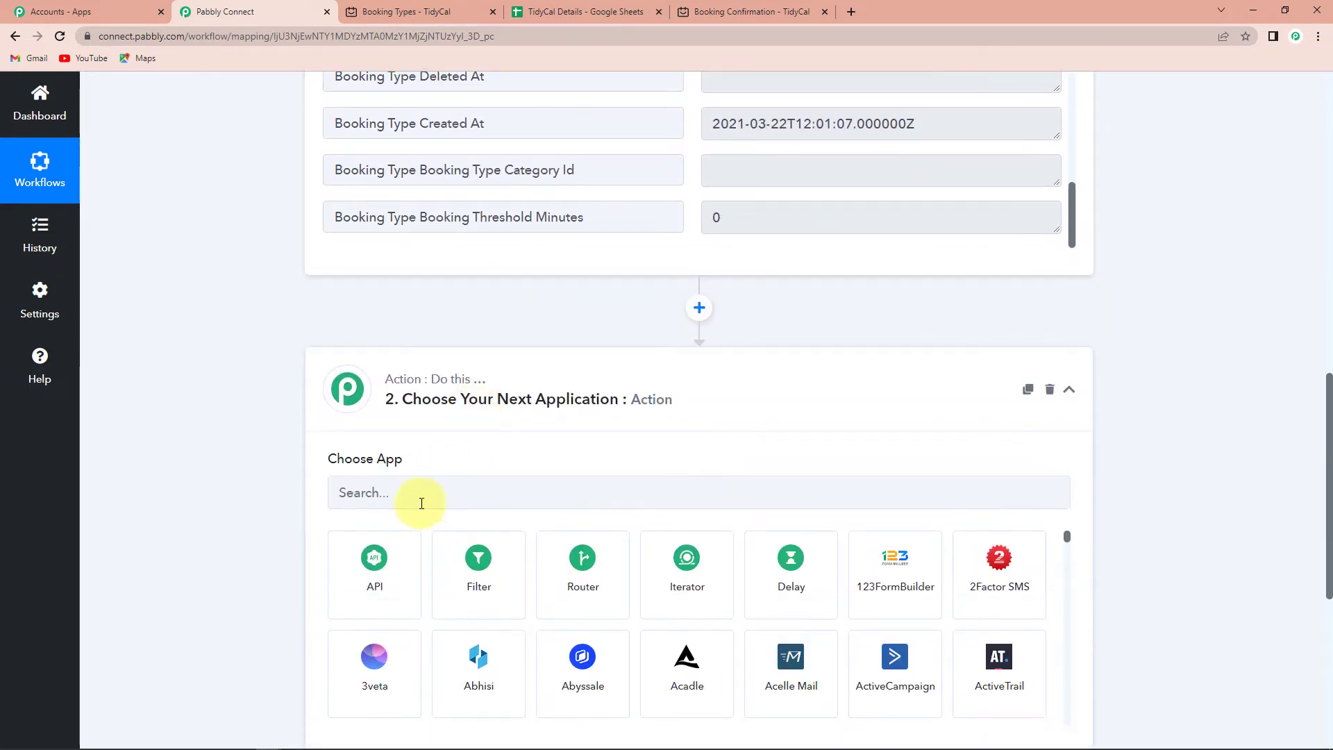
{"action": "left_click", "coordinate": [420, 501]}
{"action": "type", "text": "google"}
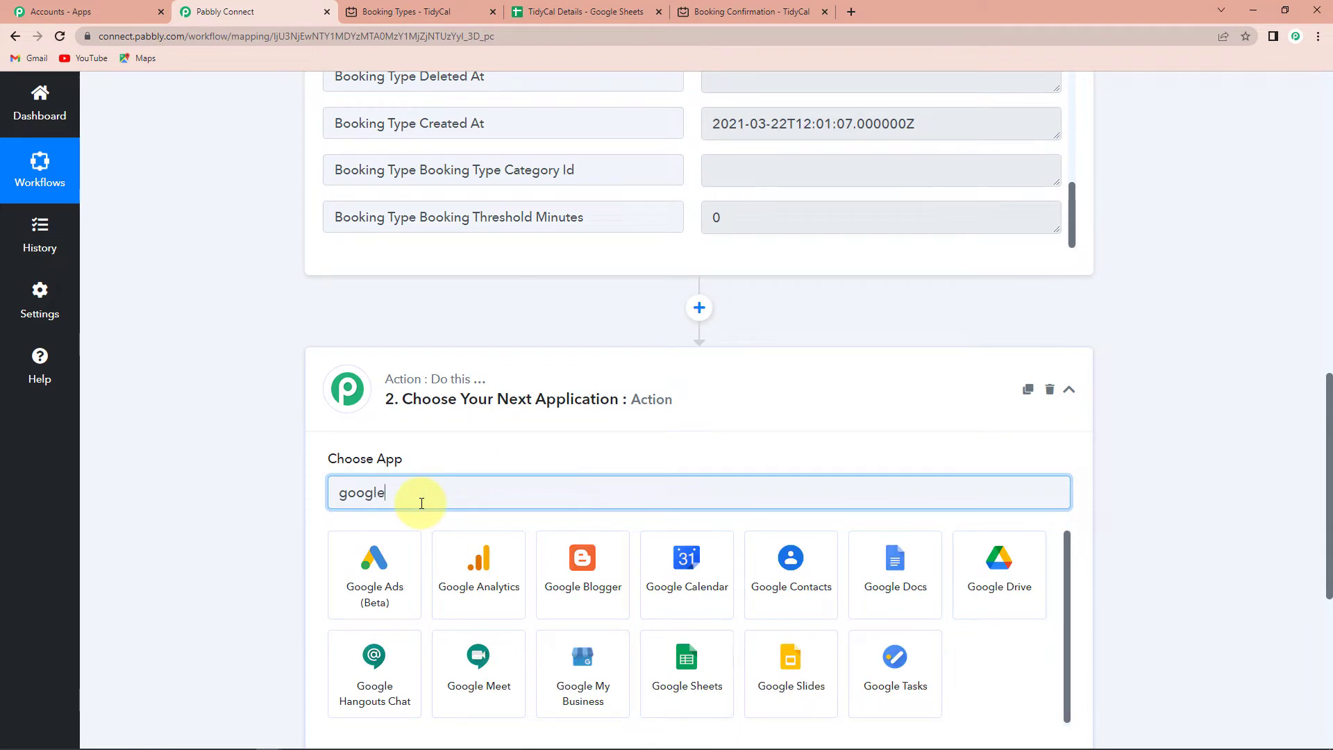
{"action": "left_click", "coordinate": [687, 667]}
{"action": "left_click", "coordinate": [427, 432]}
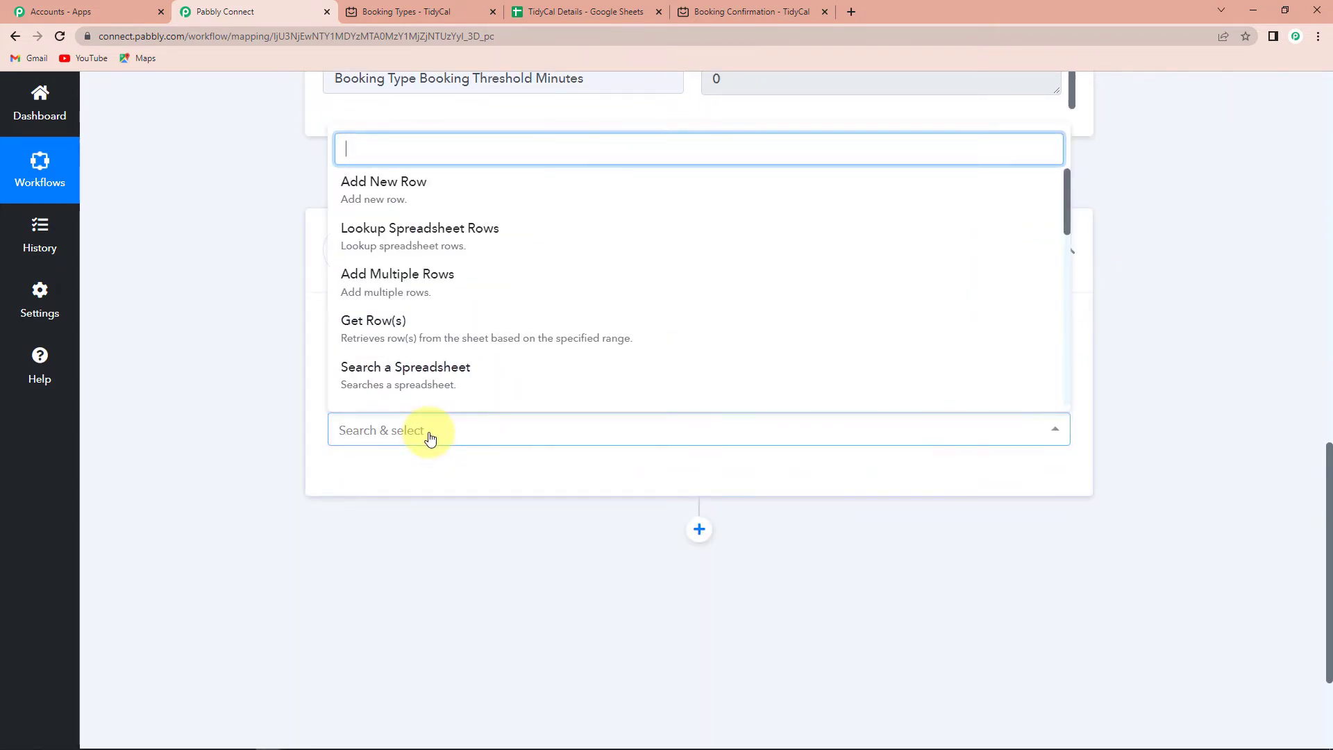
{"action": "left_click", "coordinate": [368, 183]}
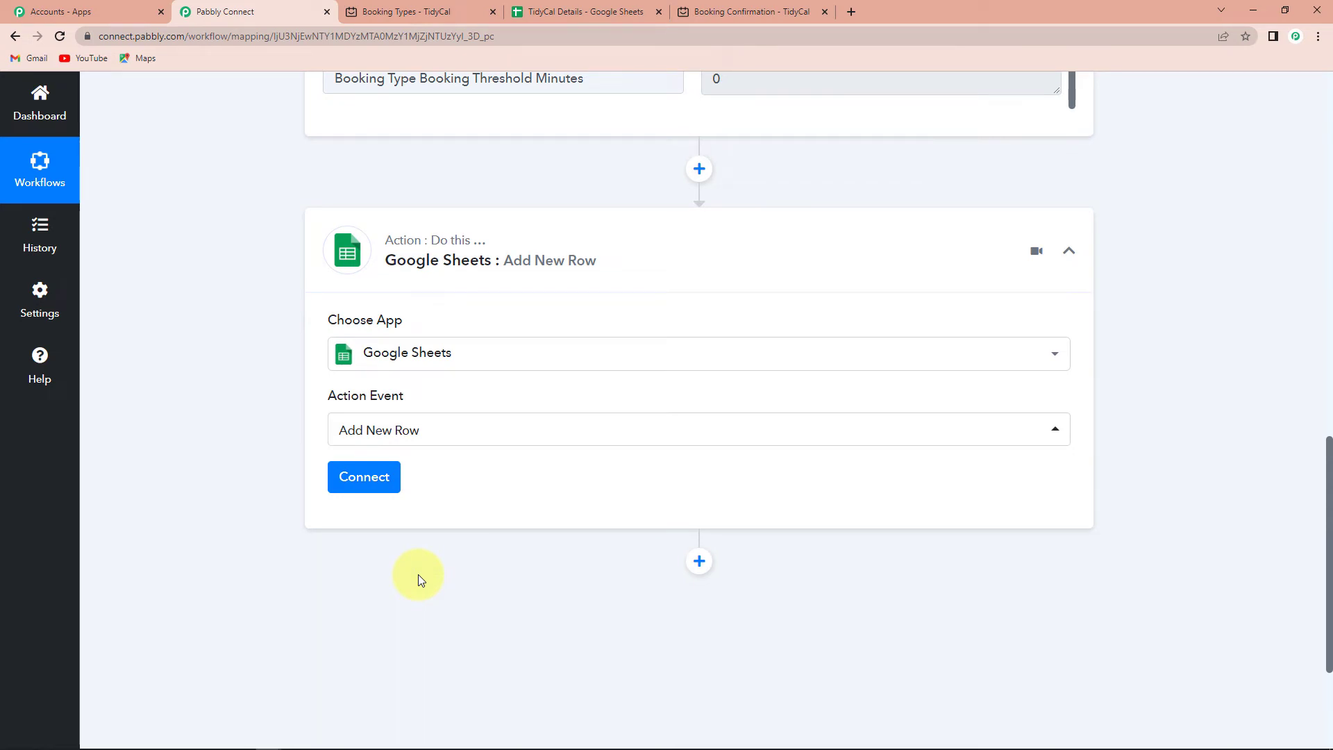
Add a new Google Sheets connection and authorize Pabbly with the chosen Google account.
{"action": "left_click", "coordinate": [366, 484]}
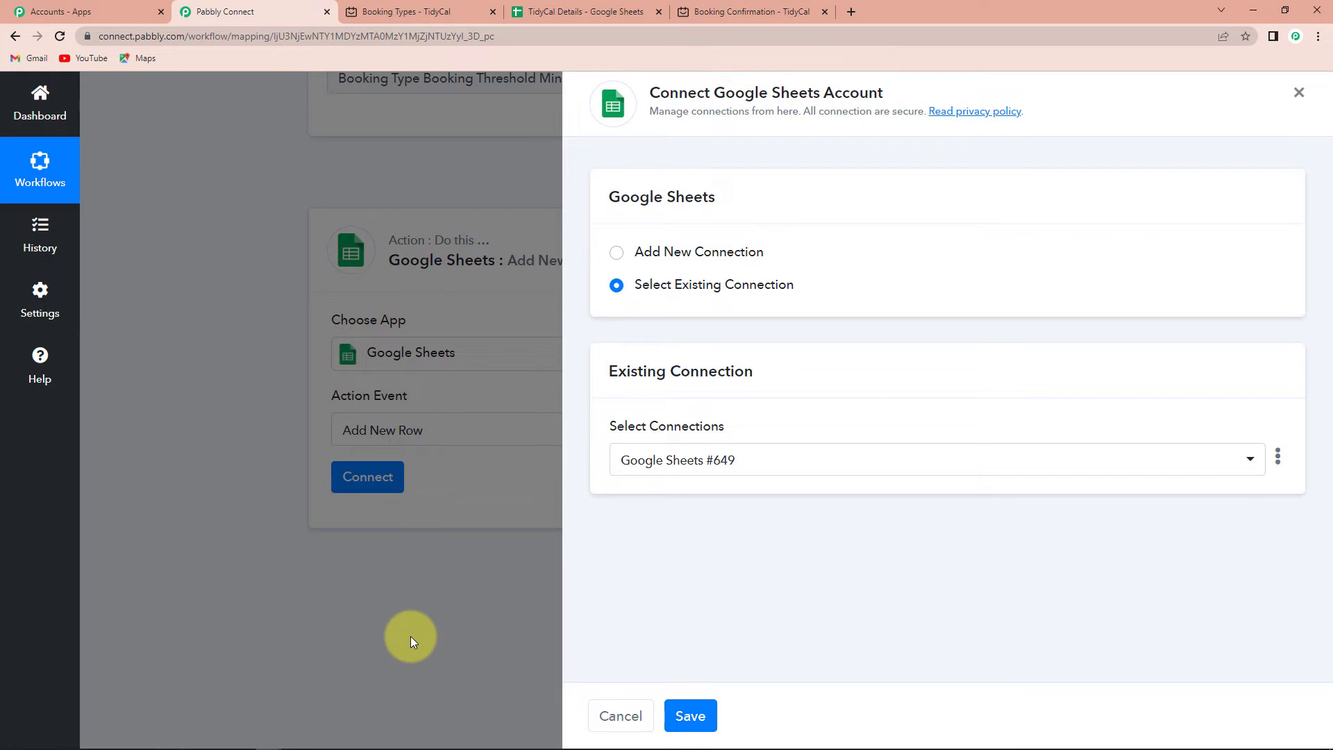
{"action": "left_click", "coordinate": [615, 252]}
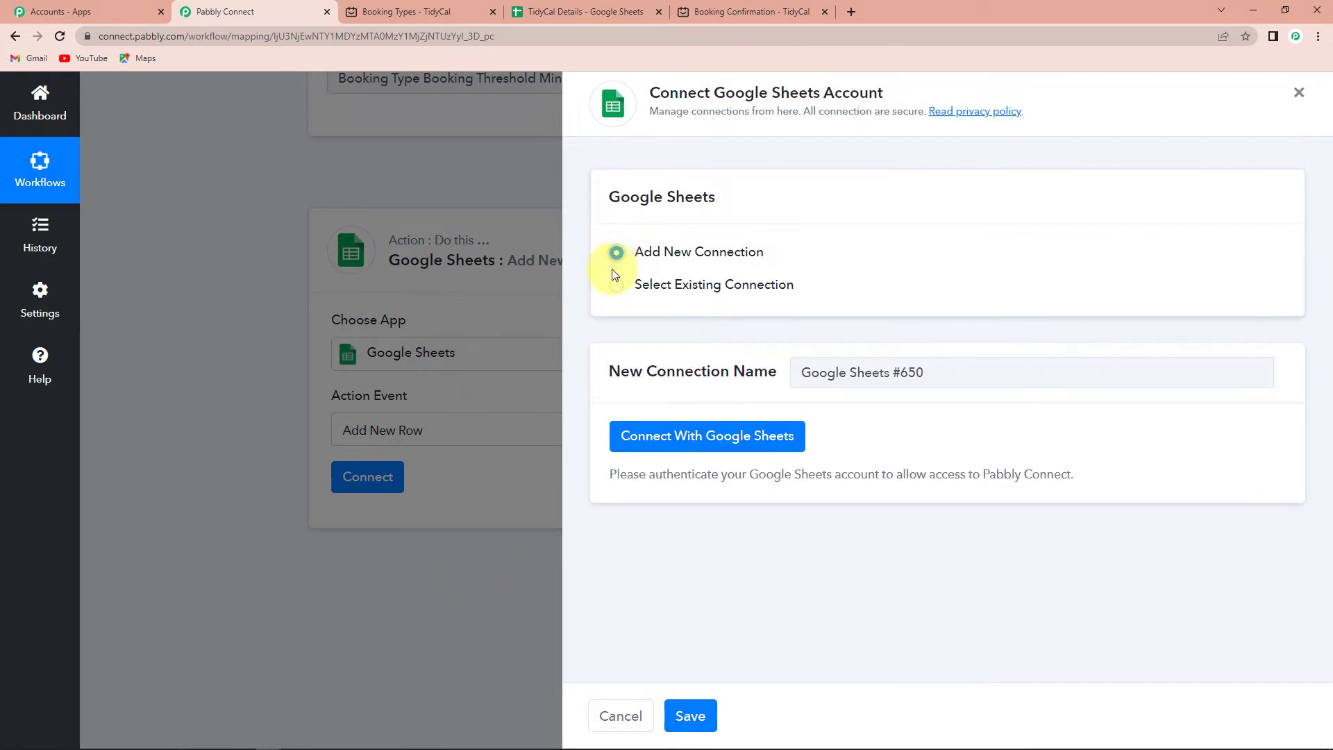
{"action": "left_click", "coordinate": [642, 435]}
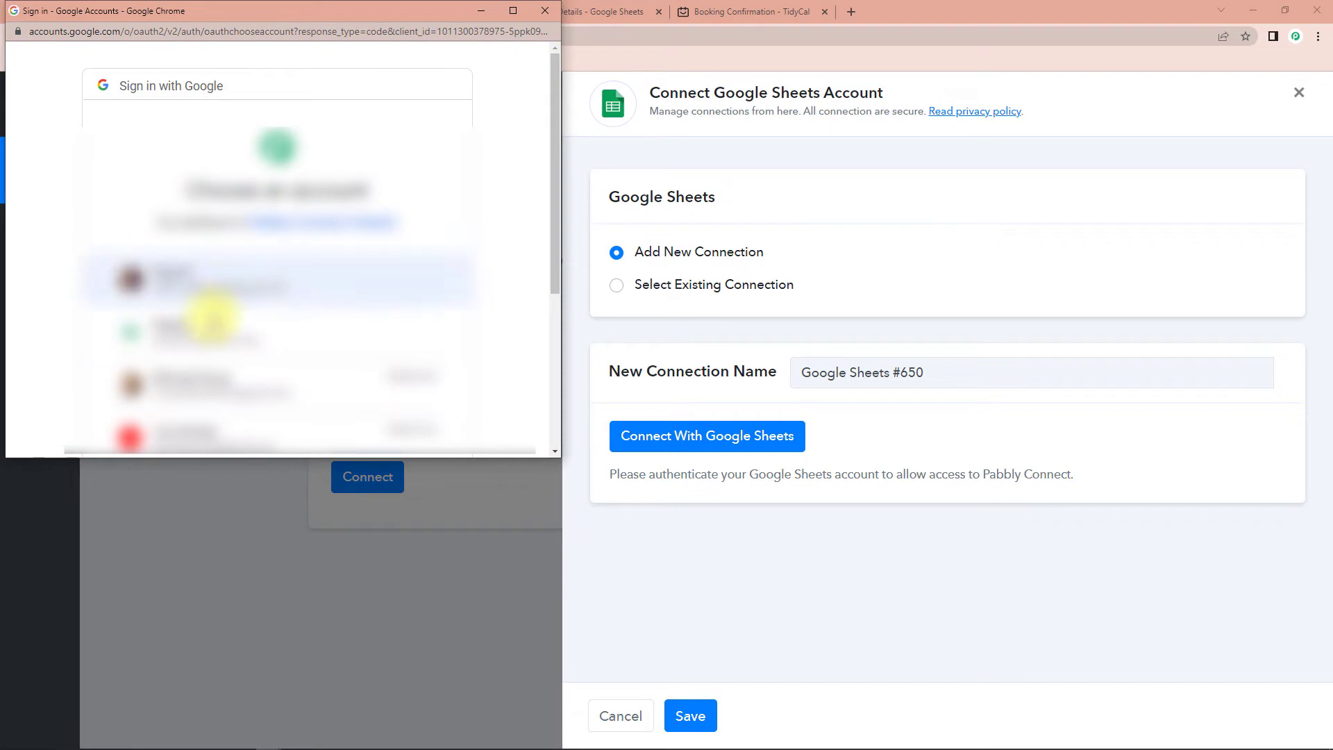
{"action": "scroll", "coordinate": [186, 329], "scroll_direction": "down", "scroll_amount": 1}
{"action": "left_click", "coordinate": [186, 330]}
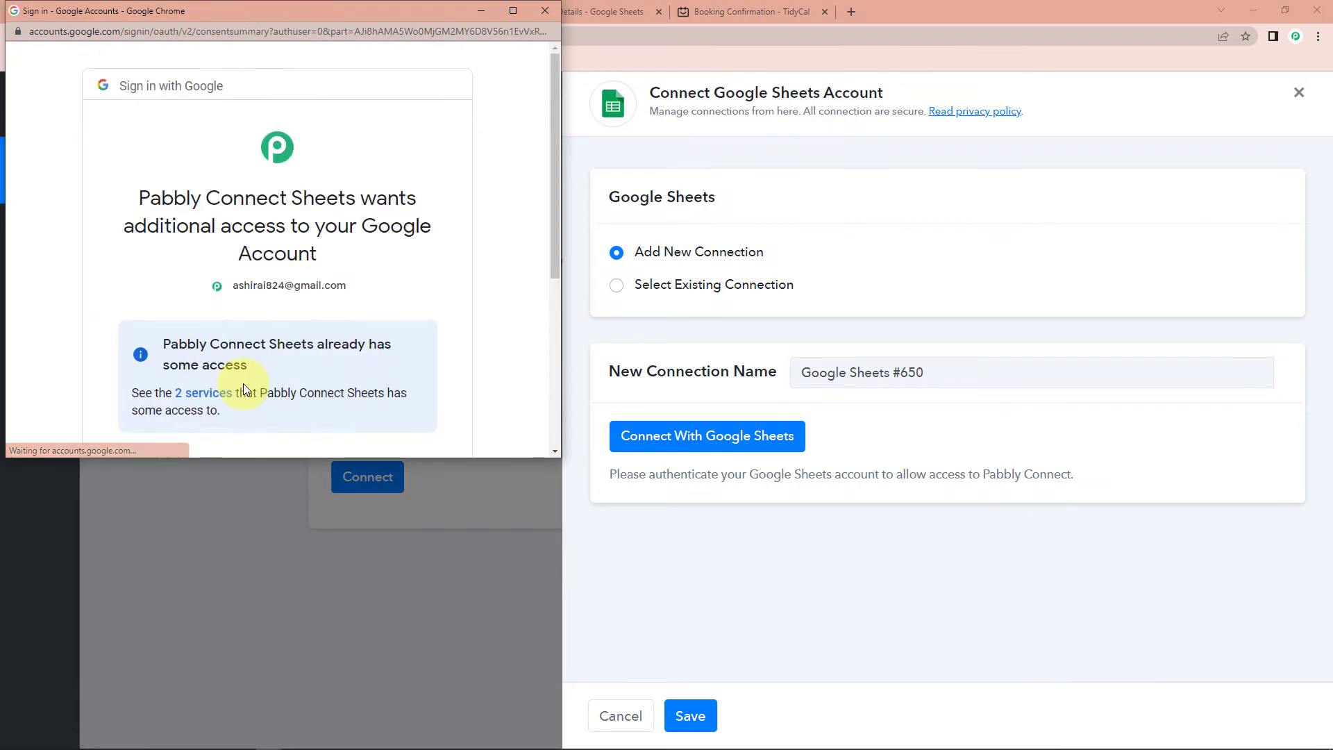
{"action": "scroll", "coordinate": [298, 361], "scroll_direction": "down", "scroll_amount": 4}
{"action": "left_click", "coordinate": [353, 361]}
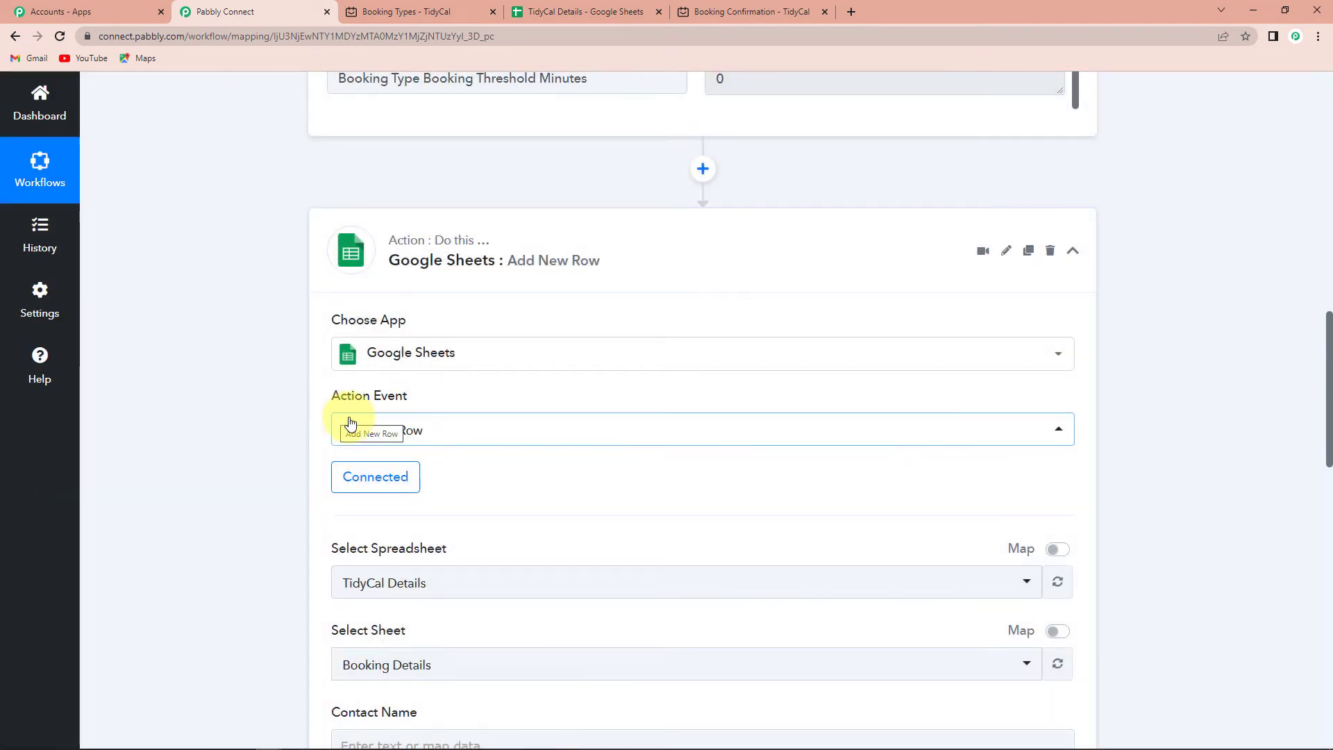
Check the TidyCal Details spreadsheet's seven headers, Contact Name through Start Time.
{"action": "scroll", "coordinate": [510, 463], "scroll_direction": "down", "scroll_amount": 4}
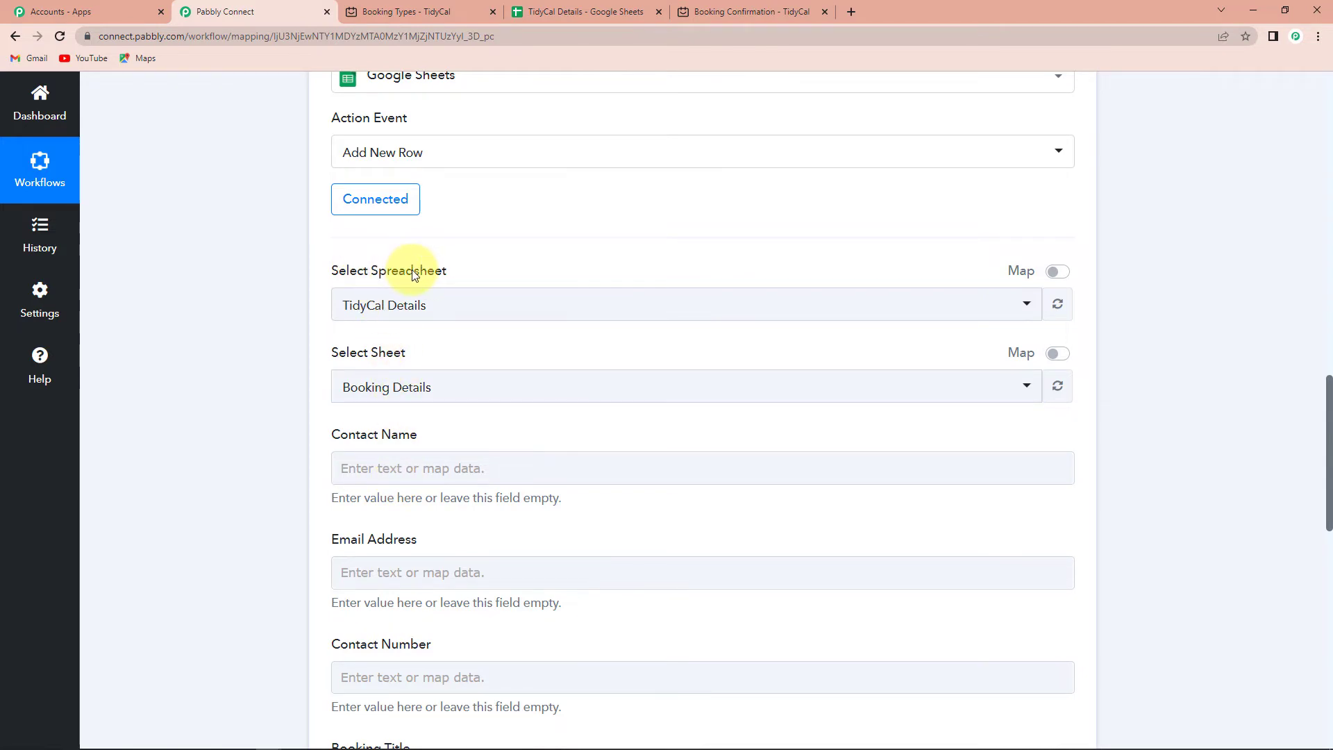
{"action": "left_click", "coordinate": [579, 15]}
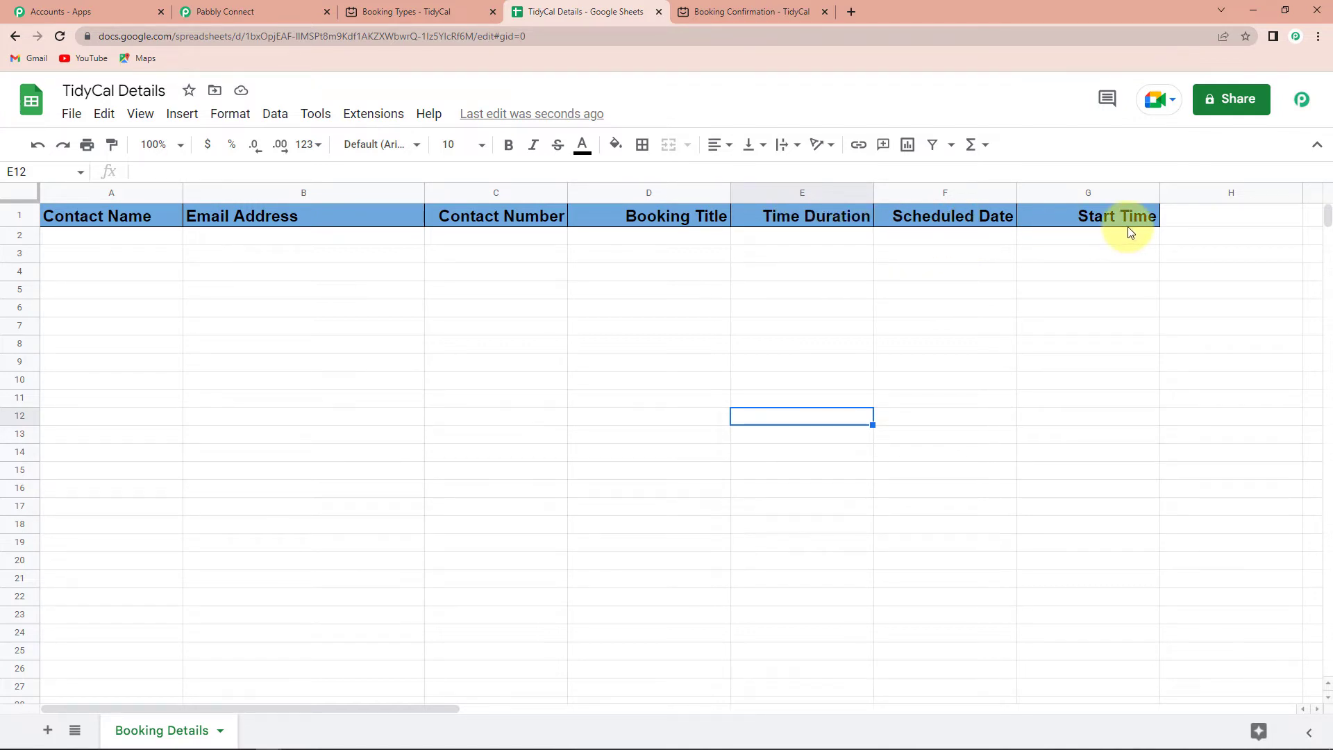
Go back to the Pabbly Connect workflow's Add New Row mapping page.
{"action": "left_click", "coordinate": [223, 15]}
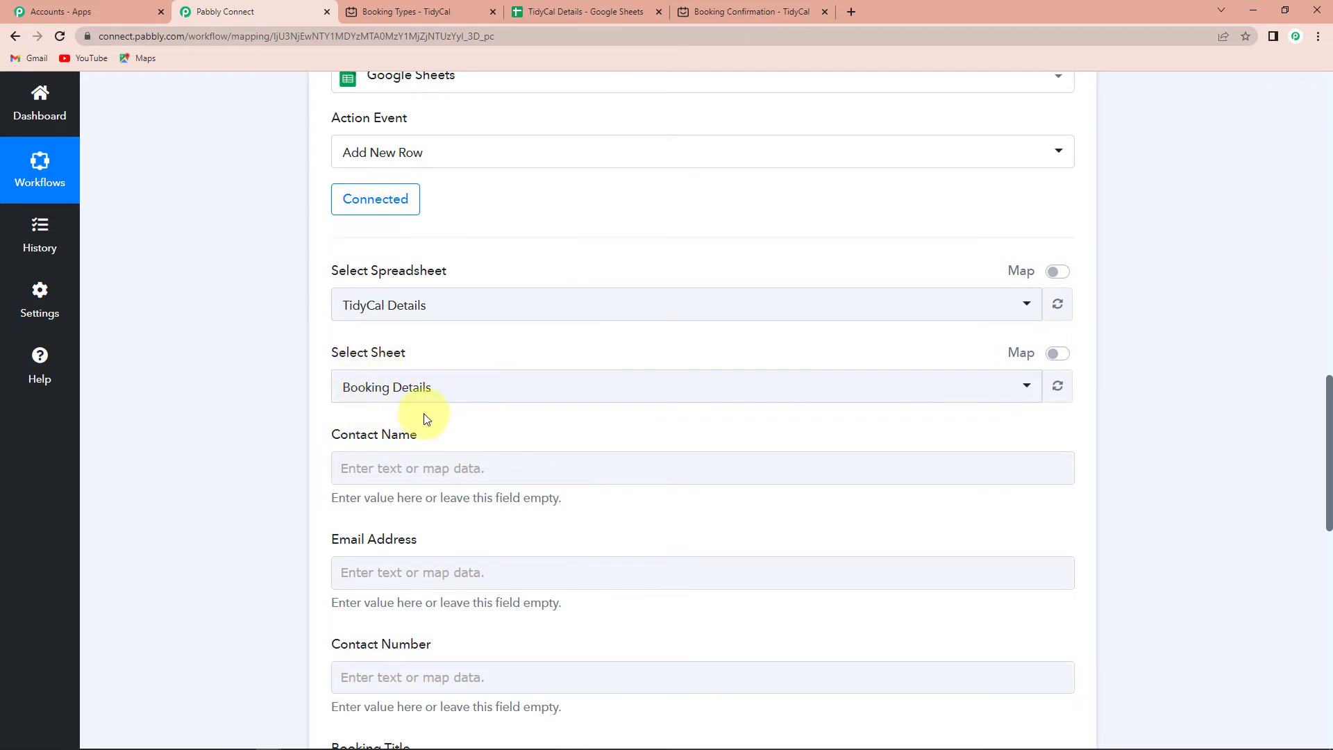
{"action": "scroll", "coordinate": [427, 419], "scroll_direction": "down", "scroll_amount": 4}
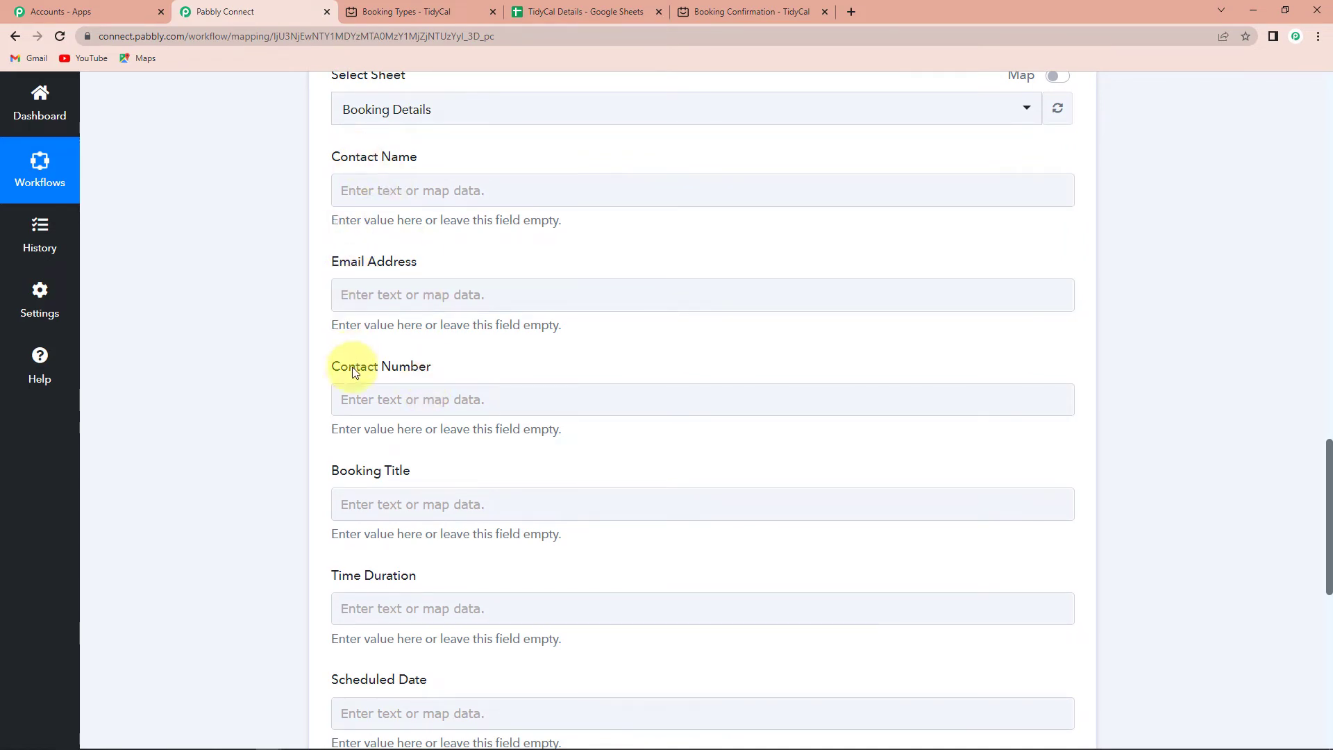
{"action": "scroll", "coordinate": [417, 458], "scroll_direction": "up", "scroll_amount": 10}
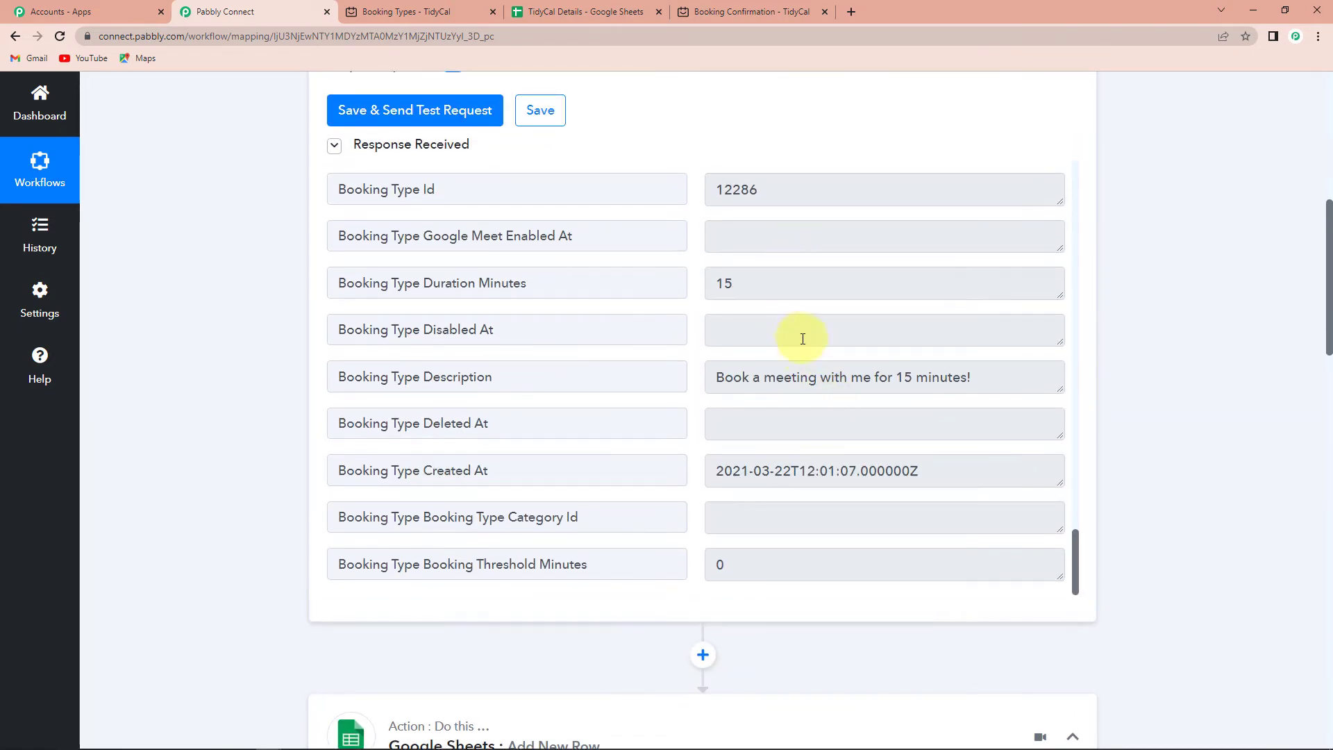
{"action": "scroll", "coordinate": [803, 339], "scroll_direction": "down", "scroll_amount": 10}
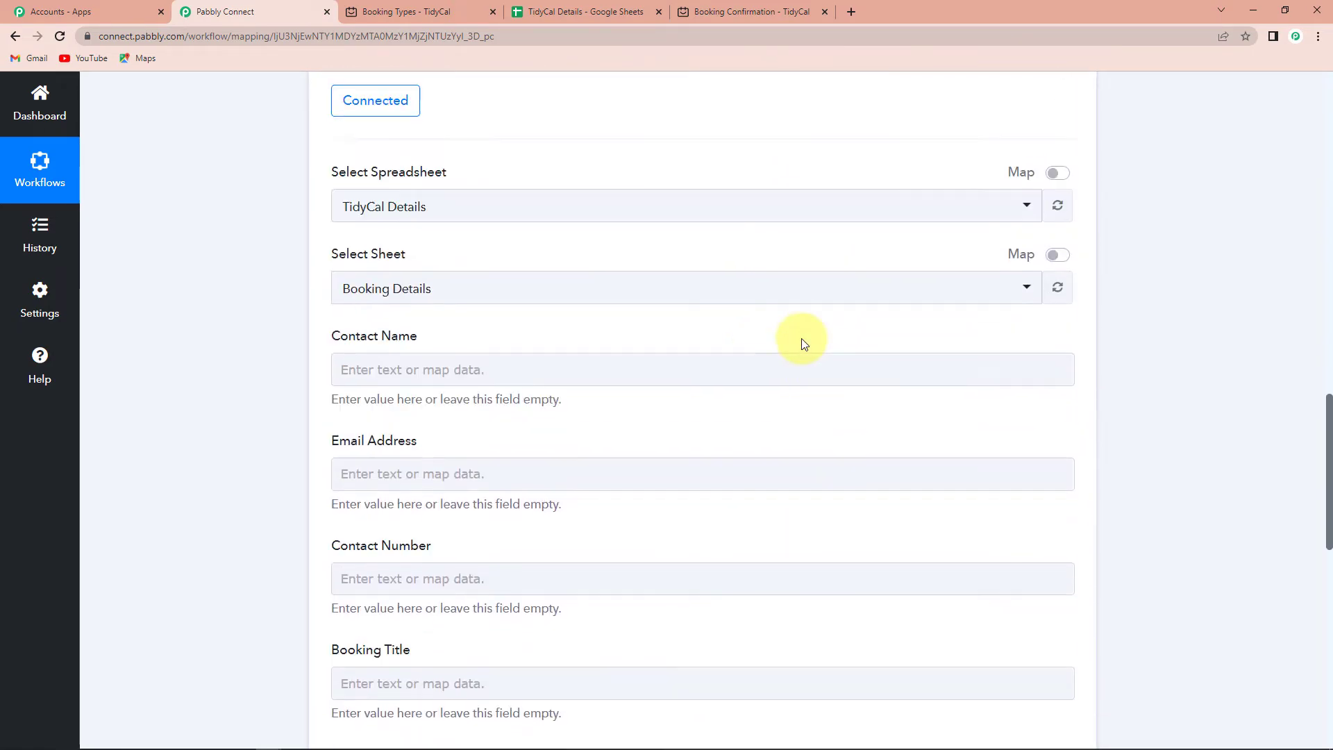
{"action": "scroll", "coordinate": [798, 347], "scroll_direction": "down", "scroll_amount": 1}
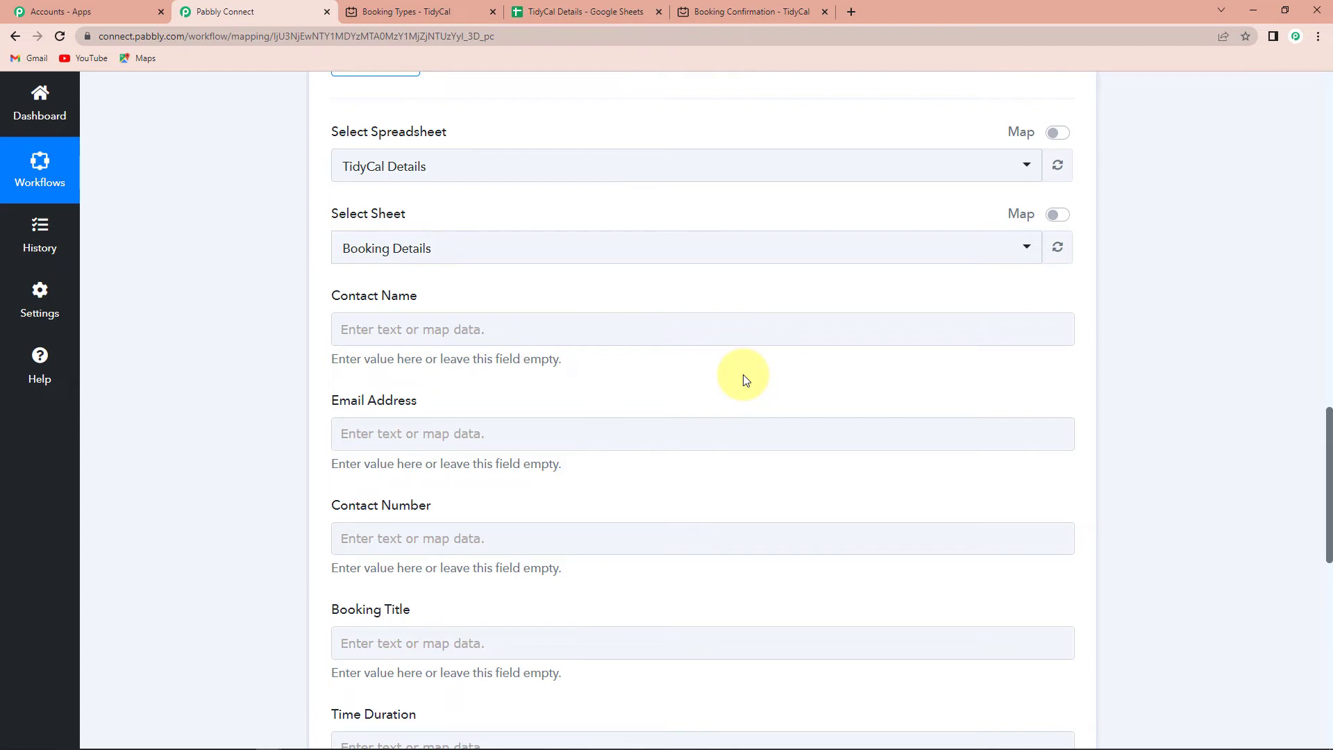
Map the booking's contact name and email into Contact Name and Email Address.
{"action": "left_click", "coordinate": [347, 329]}
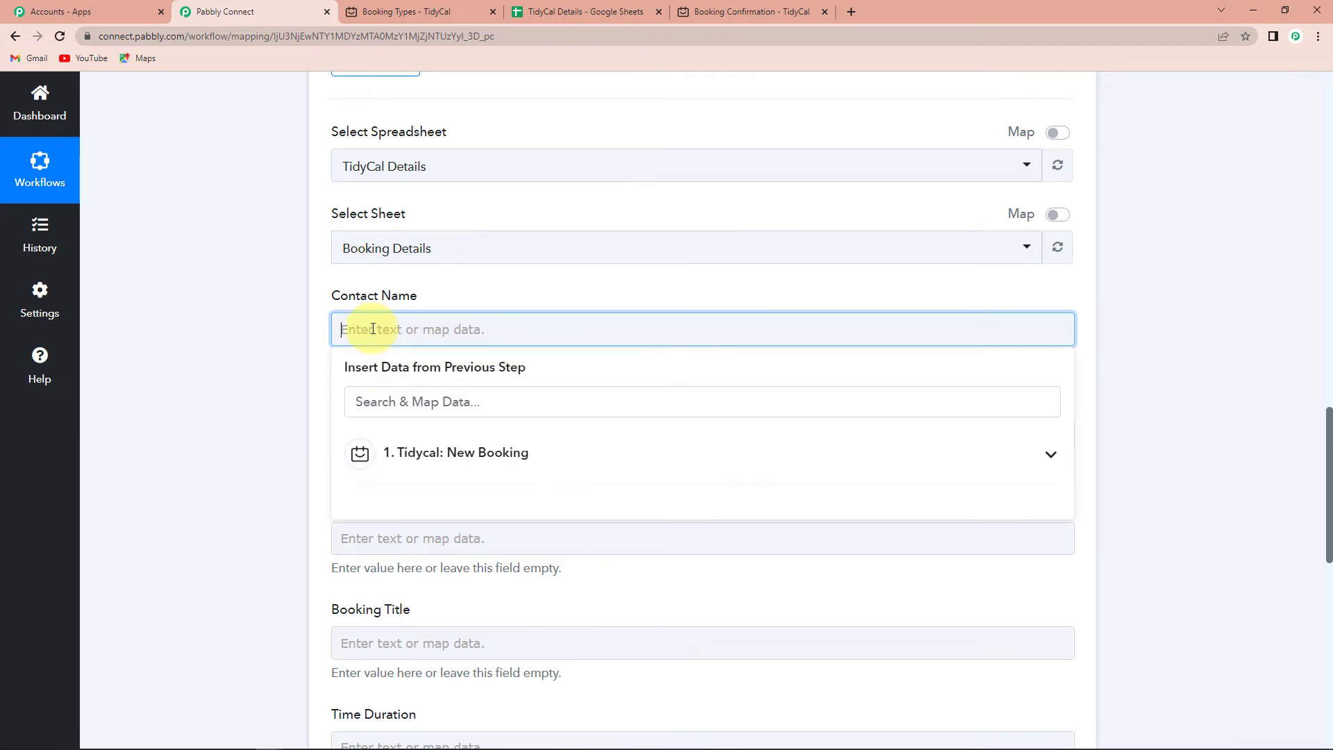
{"action": "left_click", "coordinate": [397, 469]}
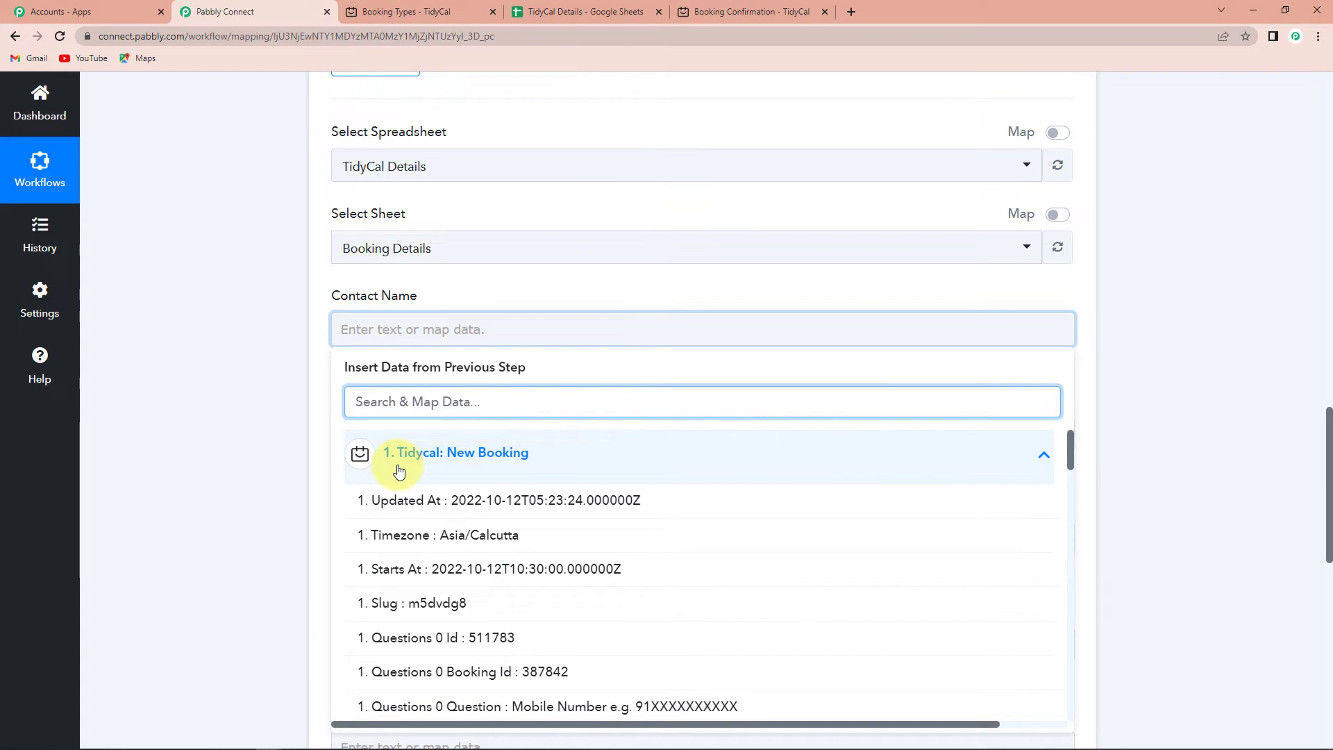
{"action": "type", "text": "name"}
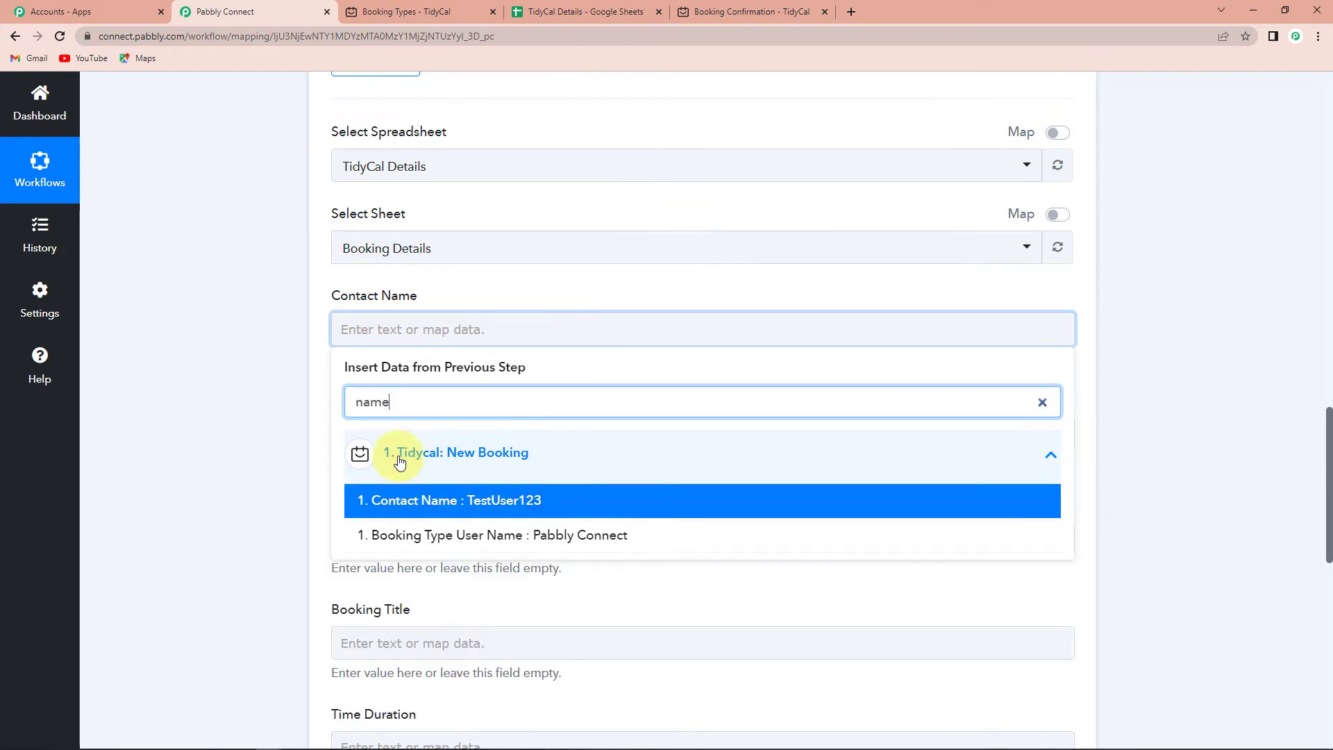
{"action": "left_click", "coordinate": [455, 507]}
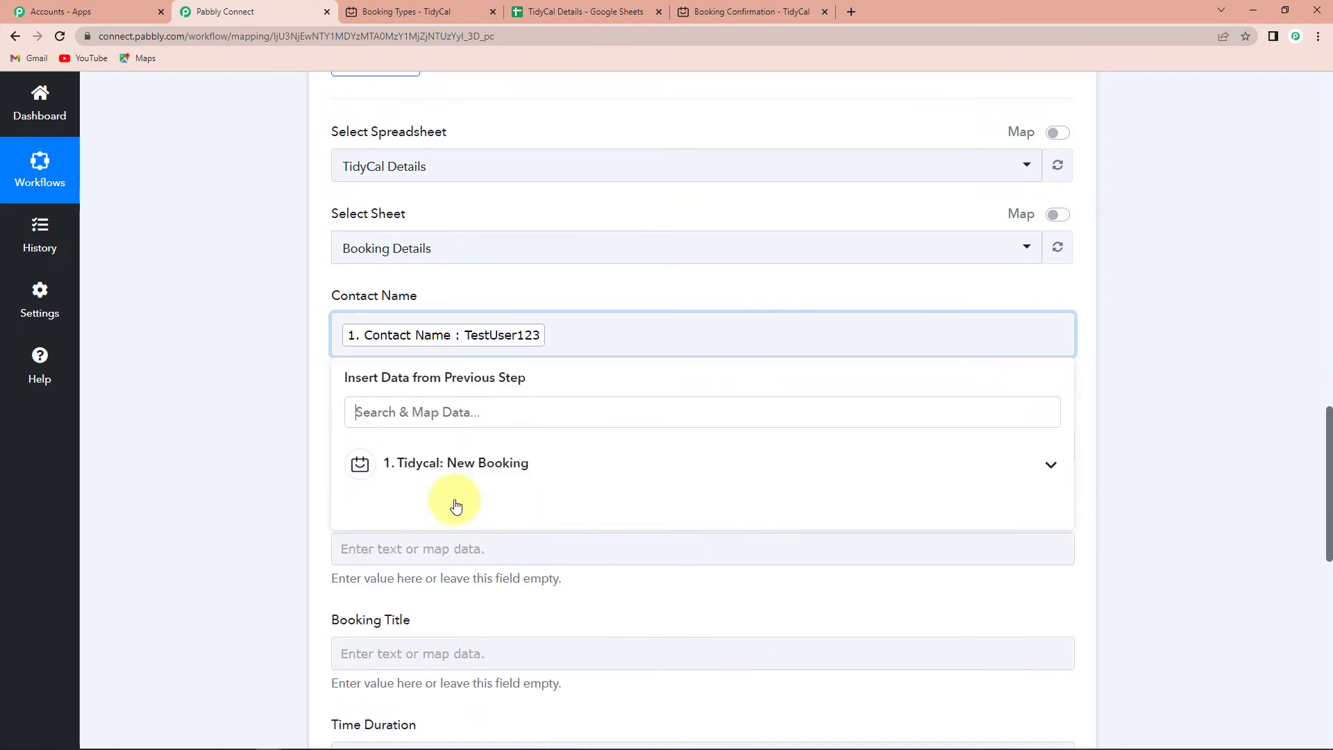
{"action": "left_click", "coordinate": [270, 437]}
{"action": "scroll", "coordinate": [365, 344], "scroll_direction": "down", "scroll_amount": 2}
{"action": "left_click", "coordinate": [386, 306]}
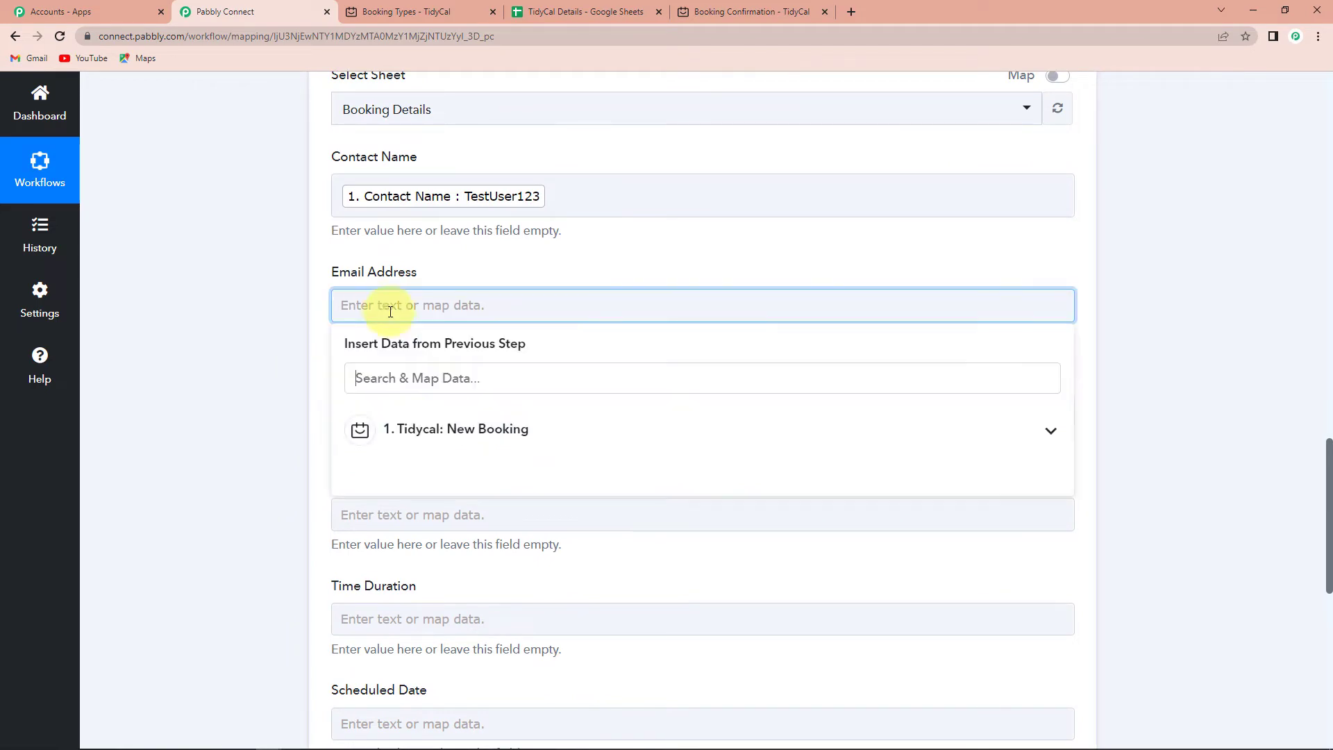
{"action": "left_click", "coordinate": [417, 432]}
{"action": "type", "text": "email"}
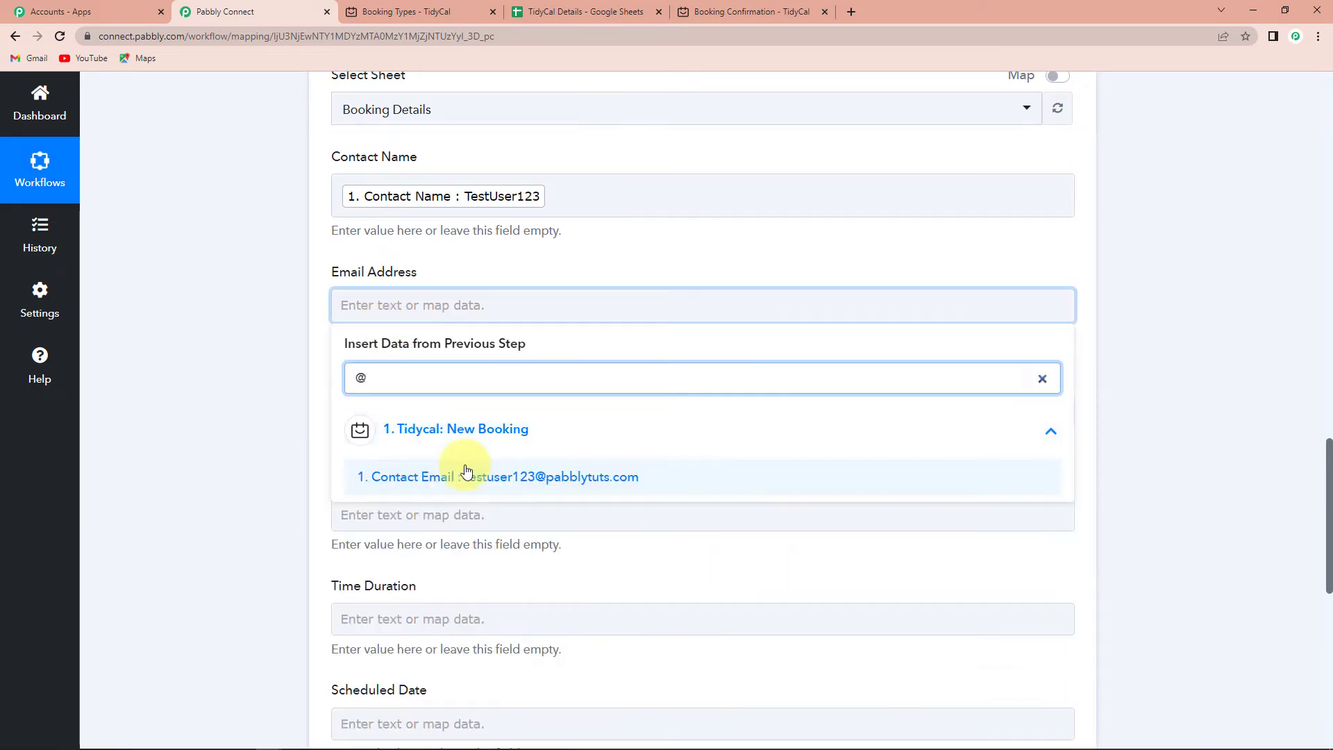
{"action": "left_click", "coordinate": [464, 472]}
{"action": "left_click", "coordinate": [175, 418]}
{"action": "scroll", "coordinate": [229, 403], "scroll_direction": "down", "scroll_amount": 2}
Map the phone number answer (Questions 0 Answer) into Contact Number.
{"action": "left_click", "coordinate": [380, 284]}
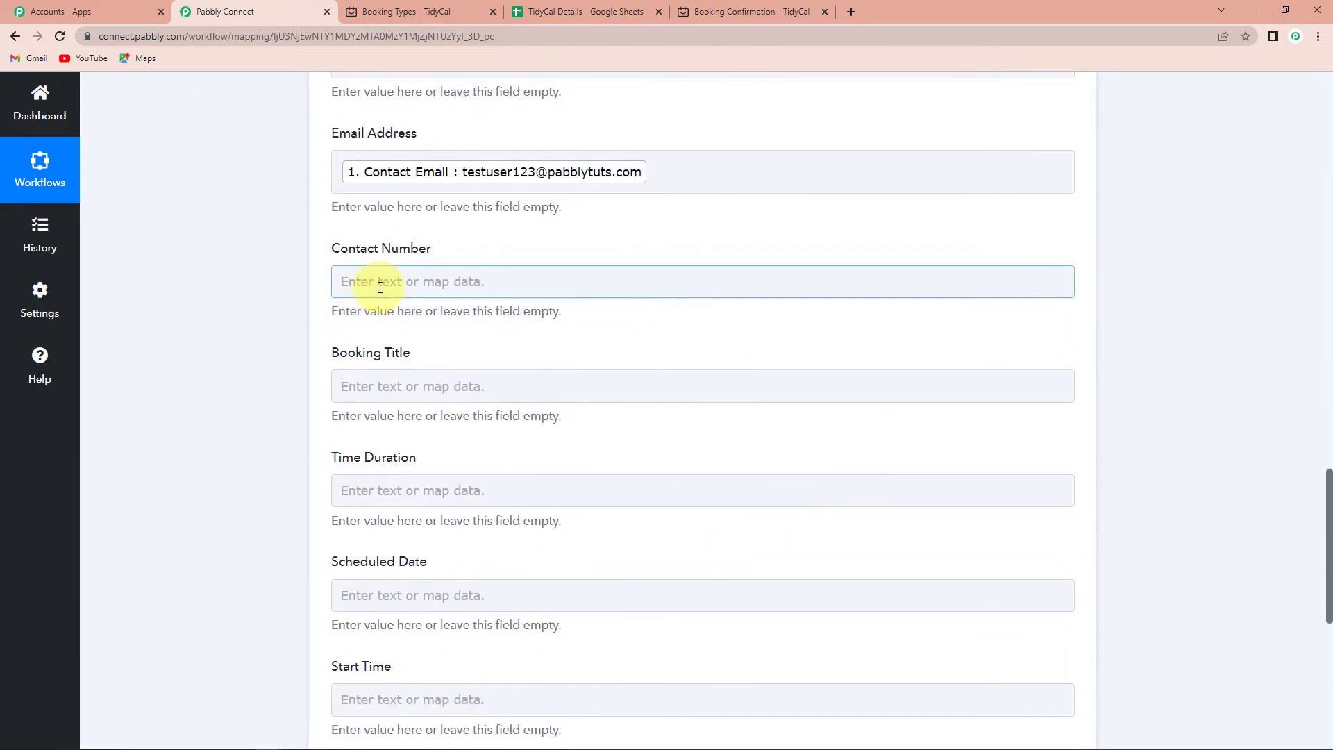
{"action": "left_click", "coordinate": [424, 406]}
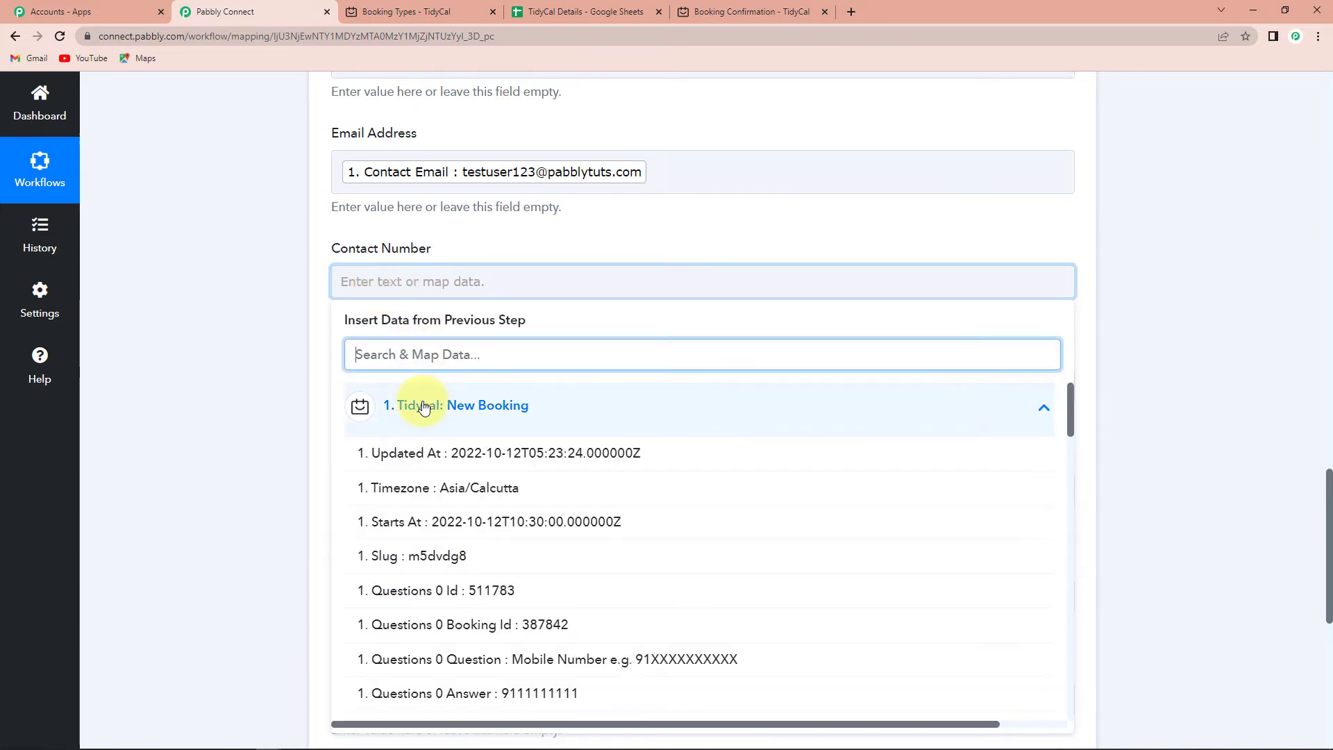
{"action": "left_click", "coordinate": [448, 687]}
{"action": "left_click", "coordinate": [255, 426]}
{"action": "scroll", "coordinate": [254, 426], "scroll_direction": "down", "scroll_amount": 2}
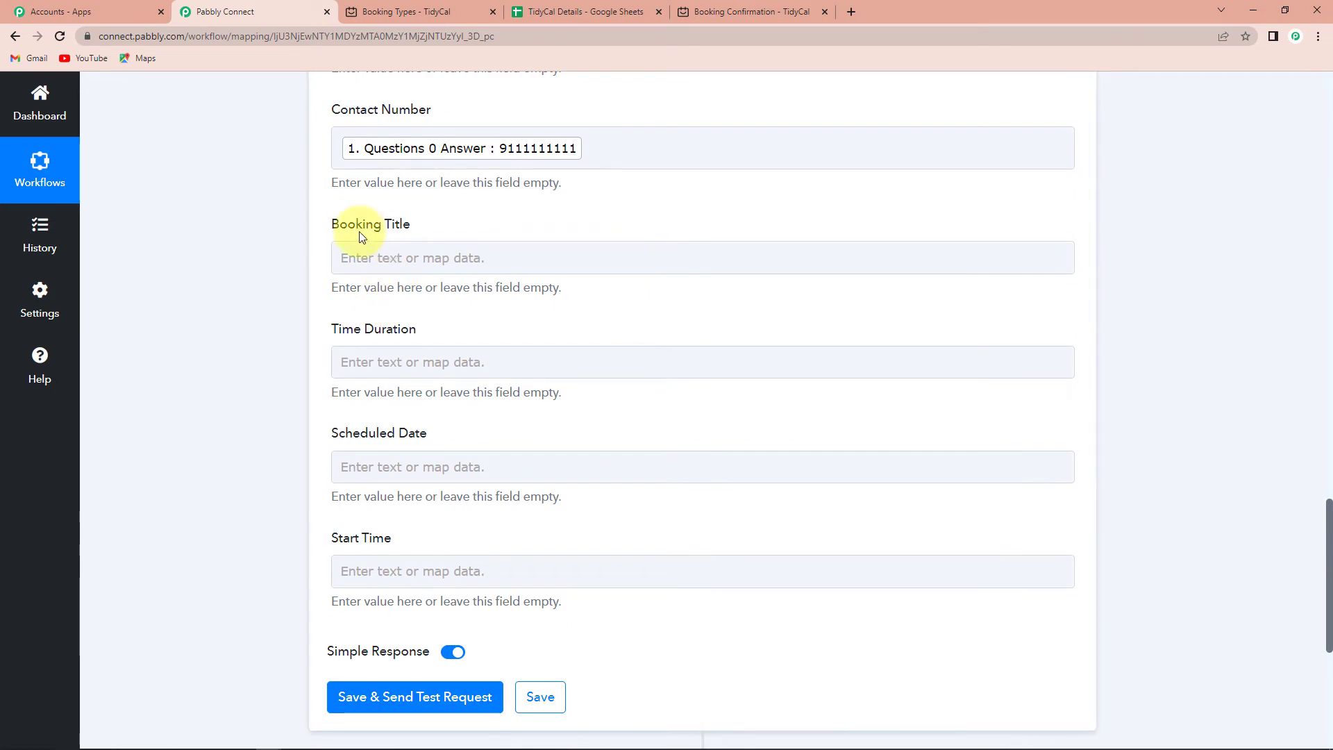
Map Booking Type Title into Booking Title and Duration Minutes into Time Duration.
{"action": "left_click", "coordinate": [392, 256]}
{"action": "left_click", "coordinate": [399, 381]}
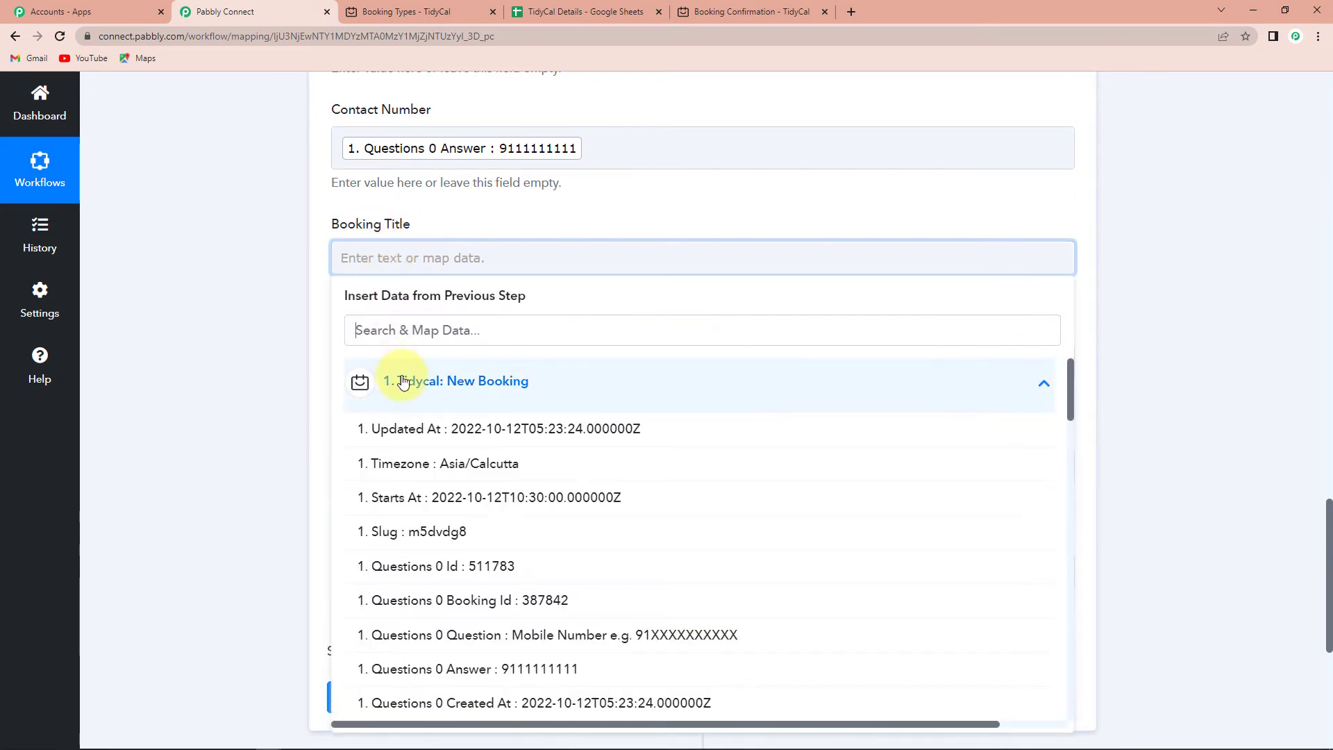
{"action": "type", "text": "title"}
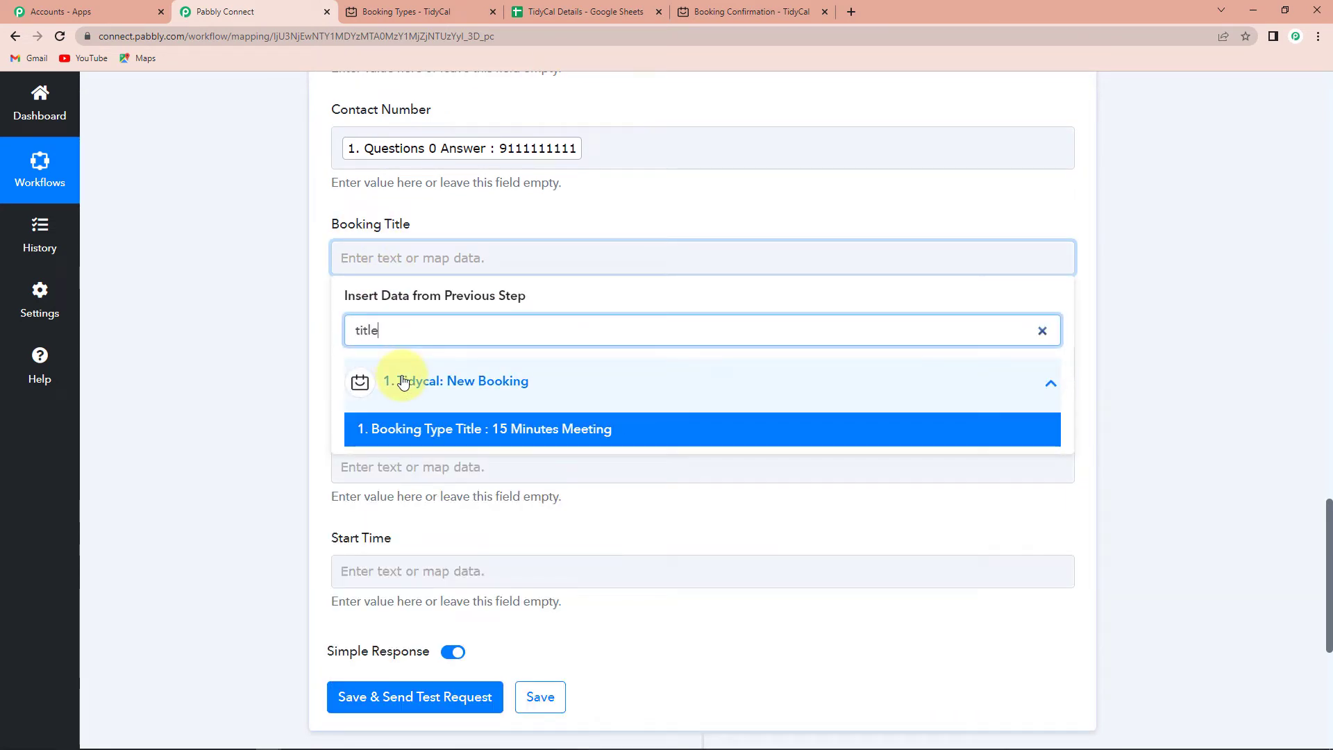
{"action": "left_click", "coordinate": [610, 430]}
{"action": "left_click", "coordinate": [227, 365]}
{"action": "scroll", "coordinate": [227, 365], "scroll_direction": "down", "scroll_amount": 2}
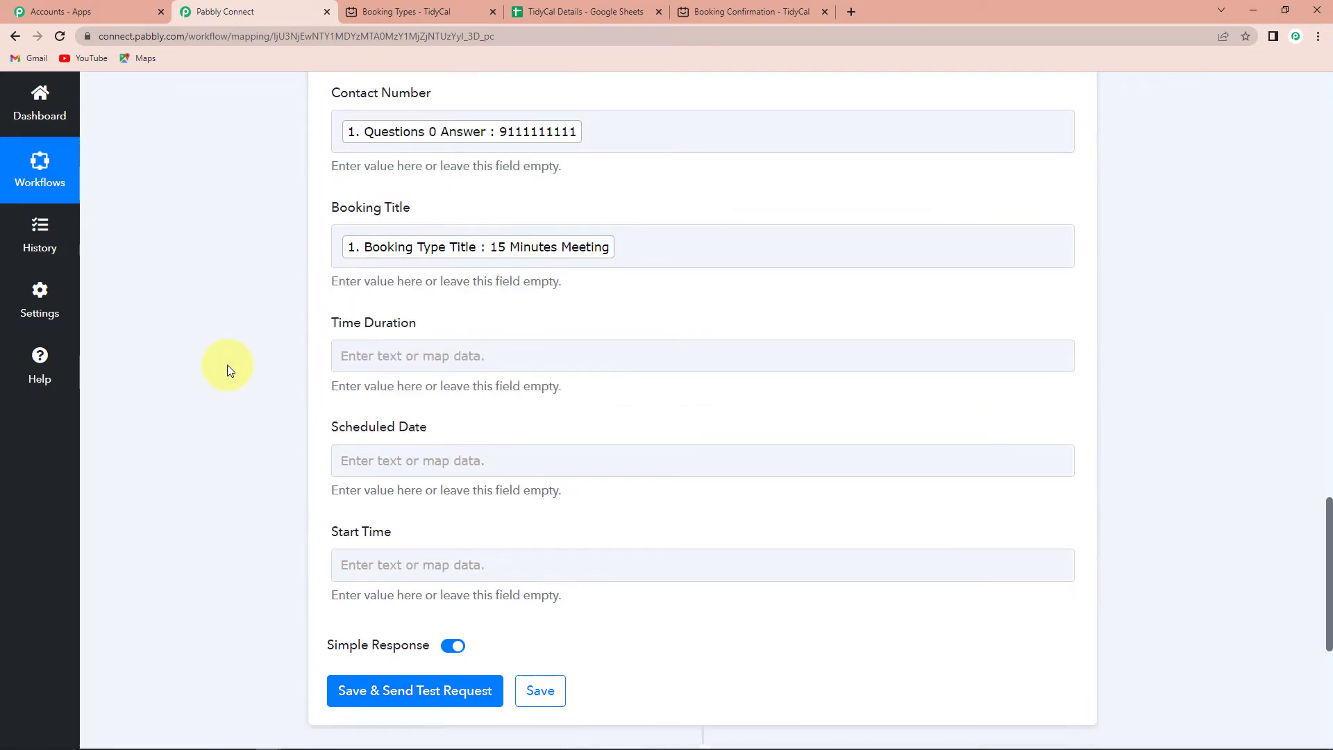
{"action": "left_click", "coordinate": [359, 239]}
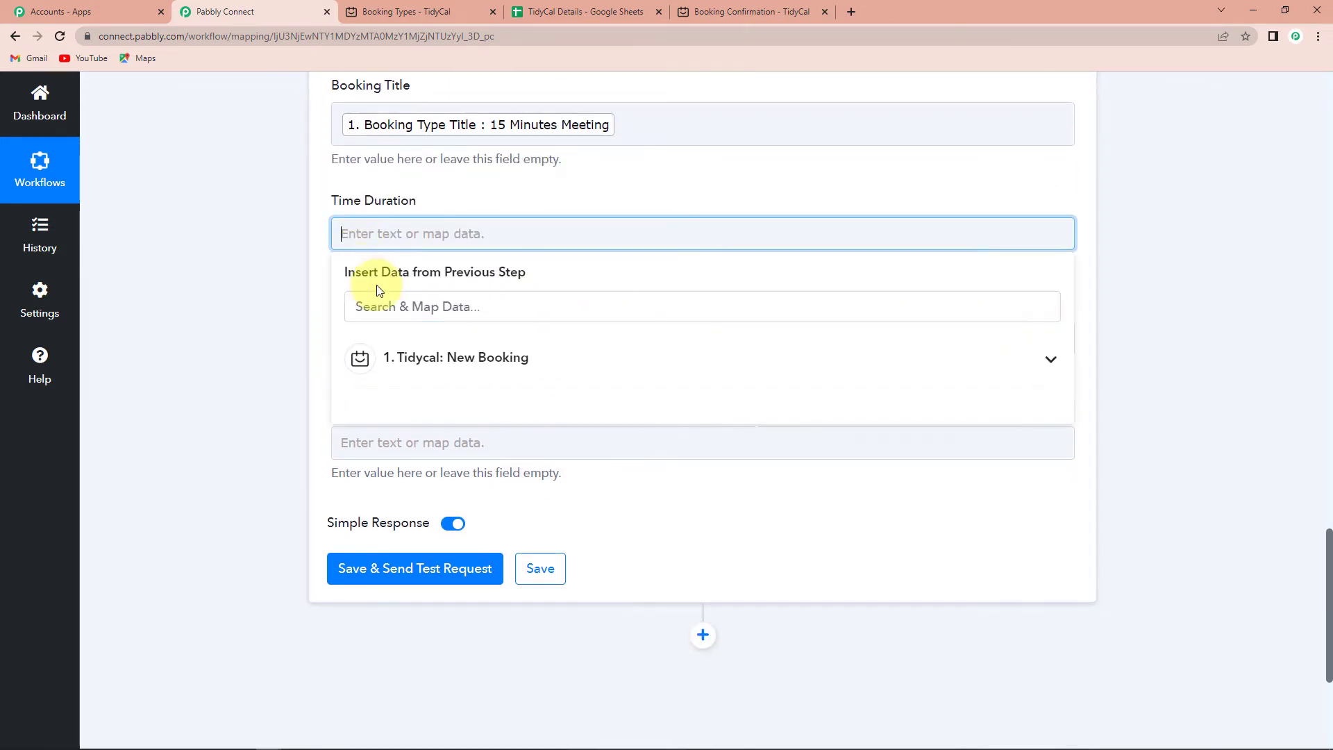
{"action": "left_click", "coordinate": [415, 365]}
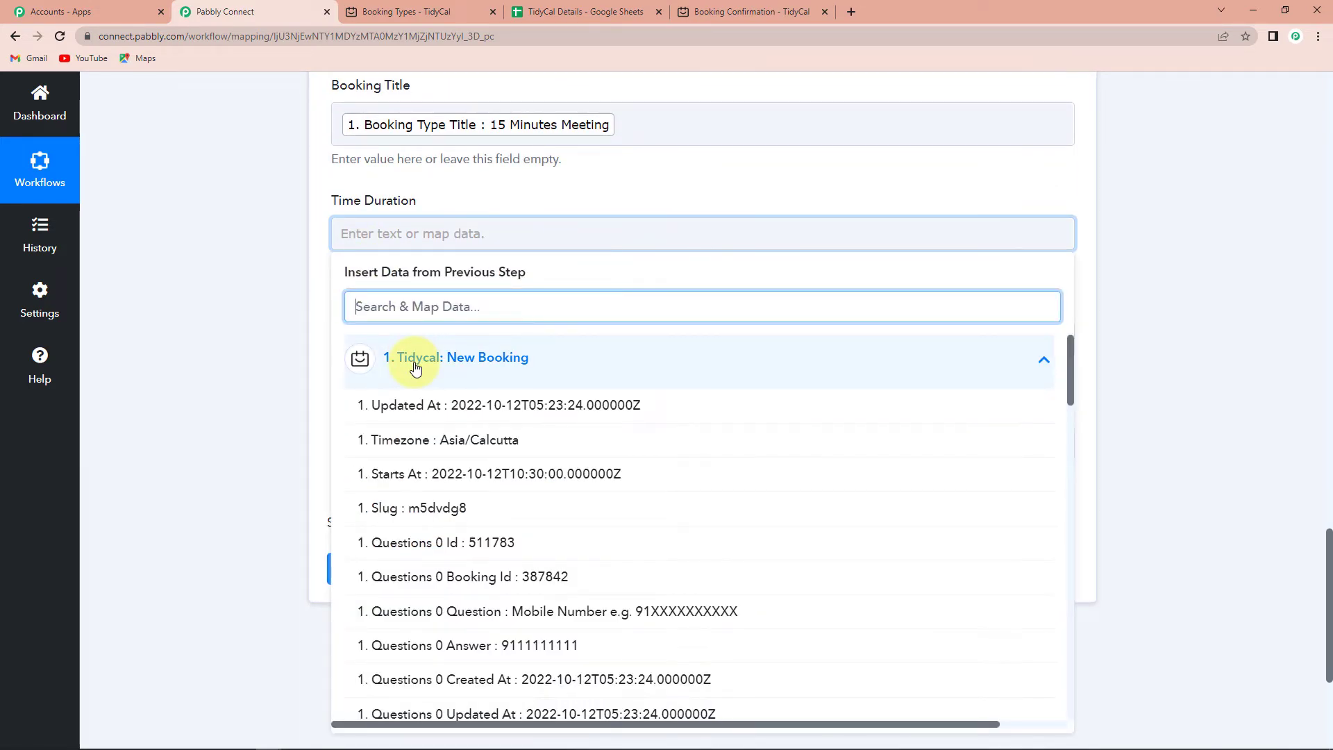
{"action": "type", "text": "dura"}
{"action": "left_click", "coordinate": [447, 407]}
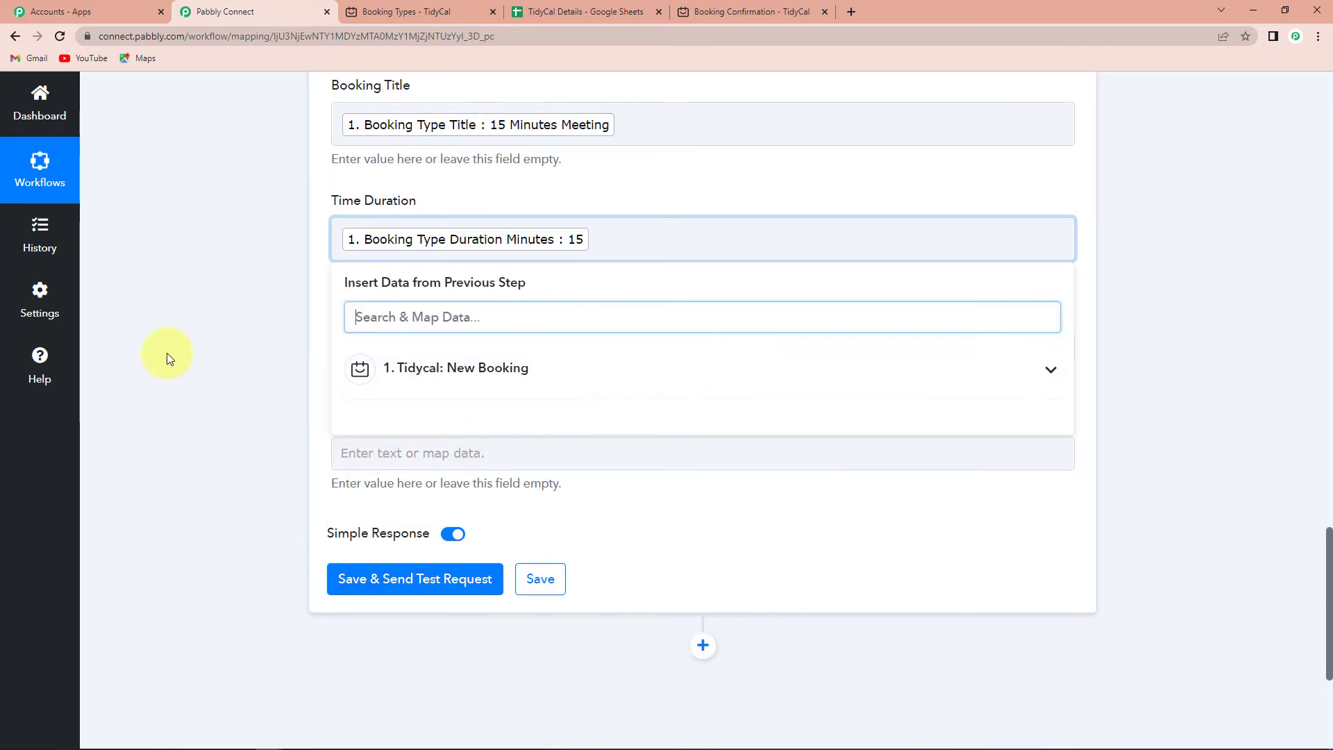
{"action": "left_click", "coordinate": [161, 342]}
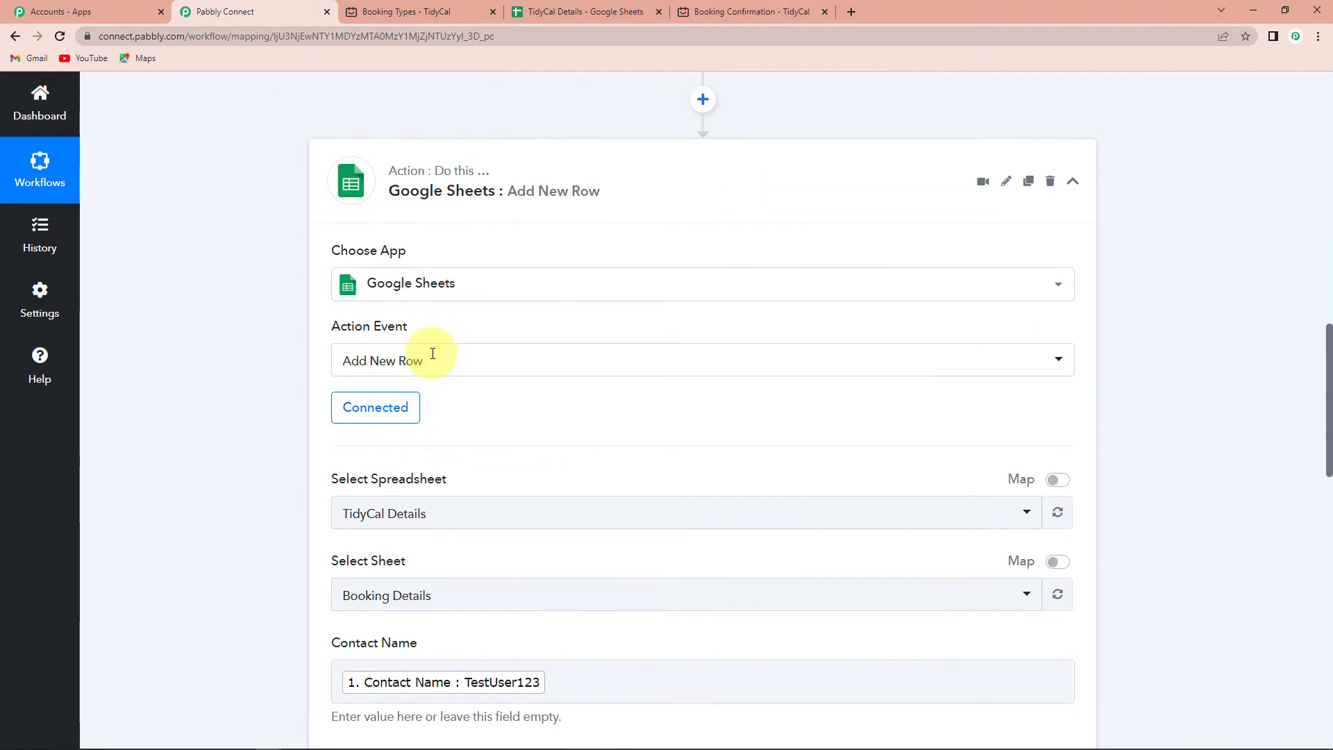
Review the trigger's response data and insert an action step before Google Sheets.
{"action": "scroll", "coordinate": [432, 351], "scroll_direction": "up", "scroll_amount": 7}
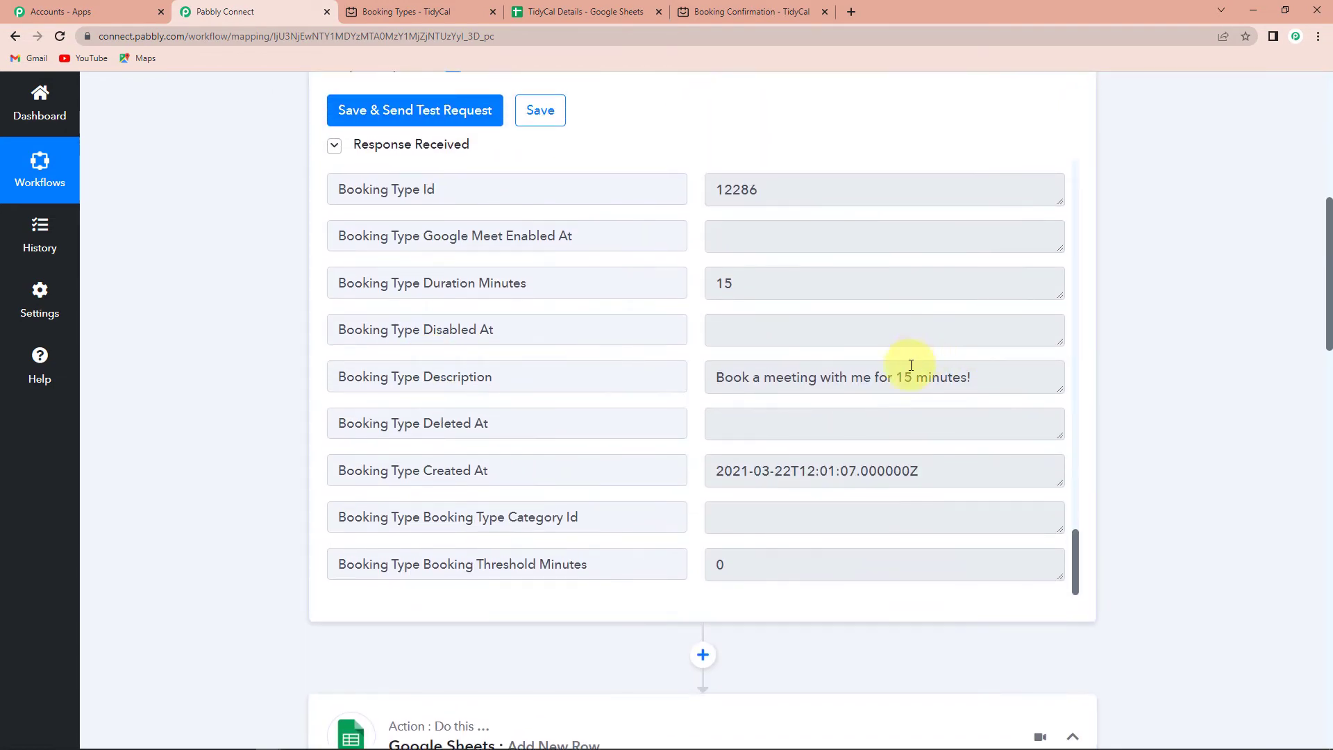
{"action": "scroll", "coordinate": [911, 365], "scroll_direction": "up", "scroll_amount": 15}
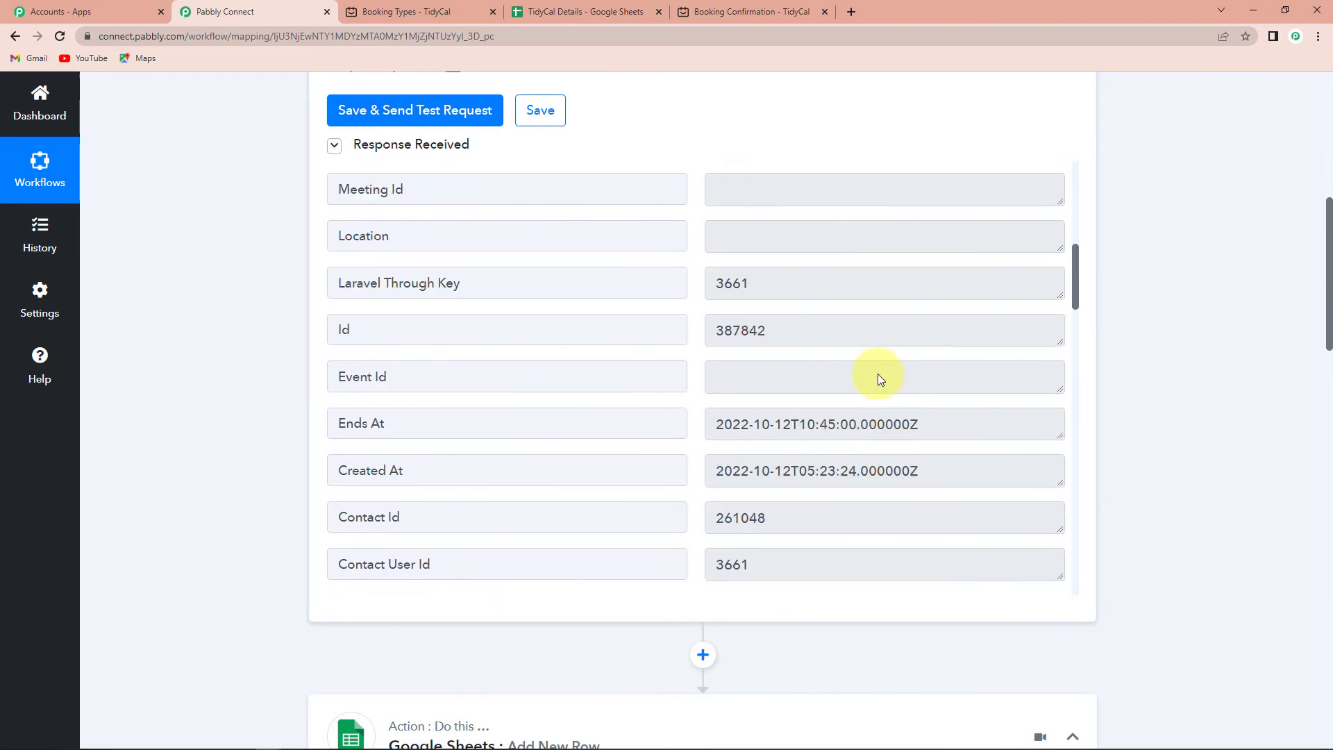
{"action": "scroll", "coordinate": [877, 373], "scroll_direction": "up", "scroll_amount": 5}
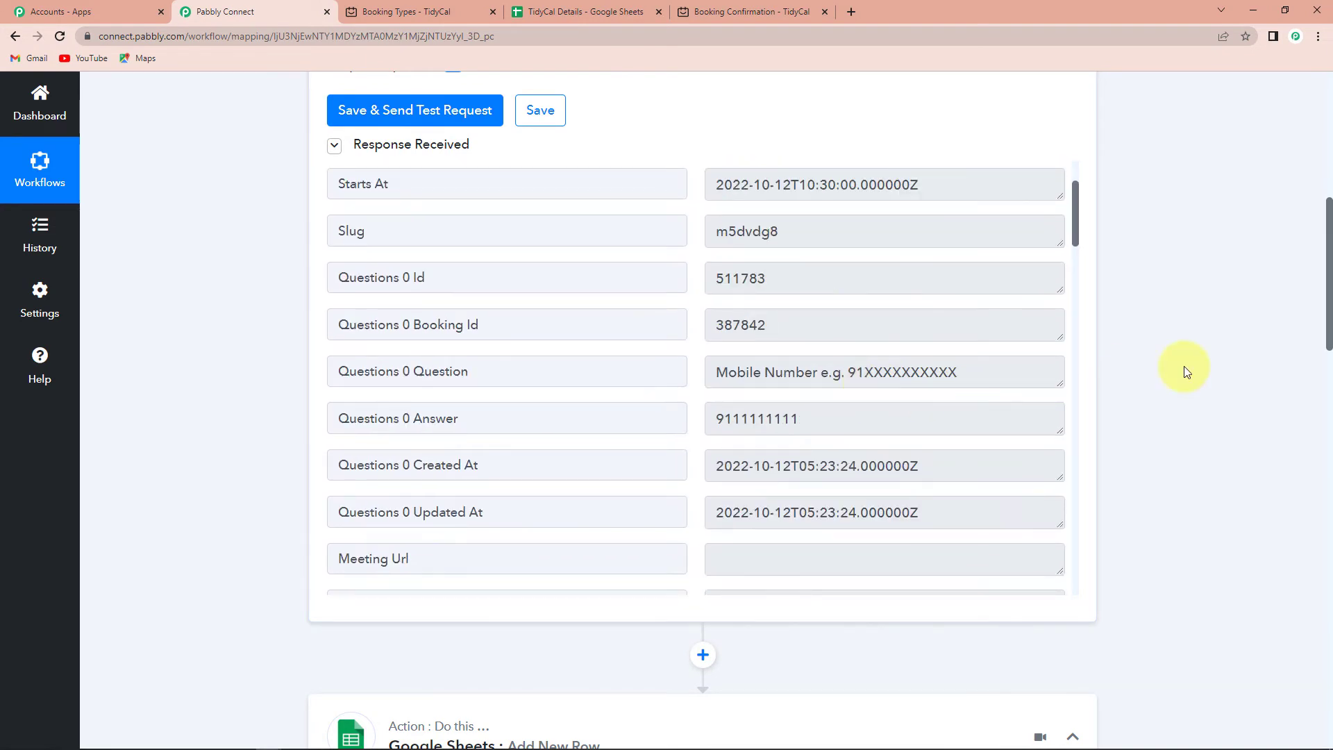
{"action": "scroll", "coordinate": [1185, 365], "scroll_direction": "down", "scroll_amount": 6}
{"action": "left_click", "coordinate": [702, 243]}
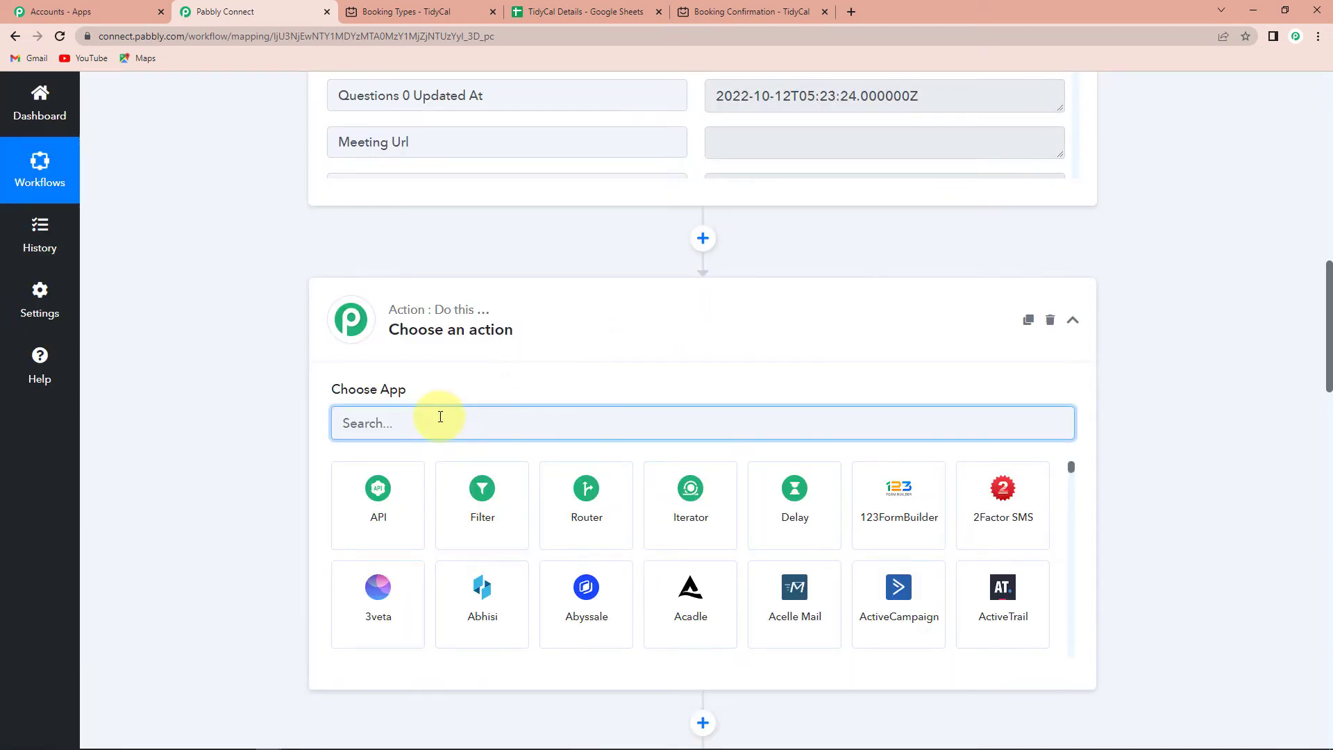
Make the step a Date/Time Formatter by Pabbly using Format Date Only, and connect it.
{"action": "type", "text": "date"}
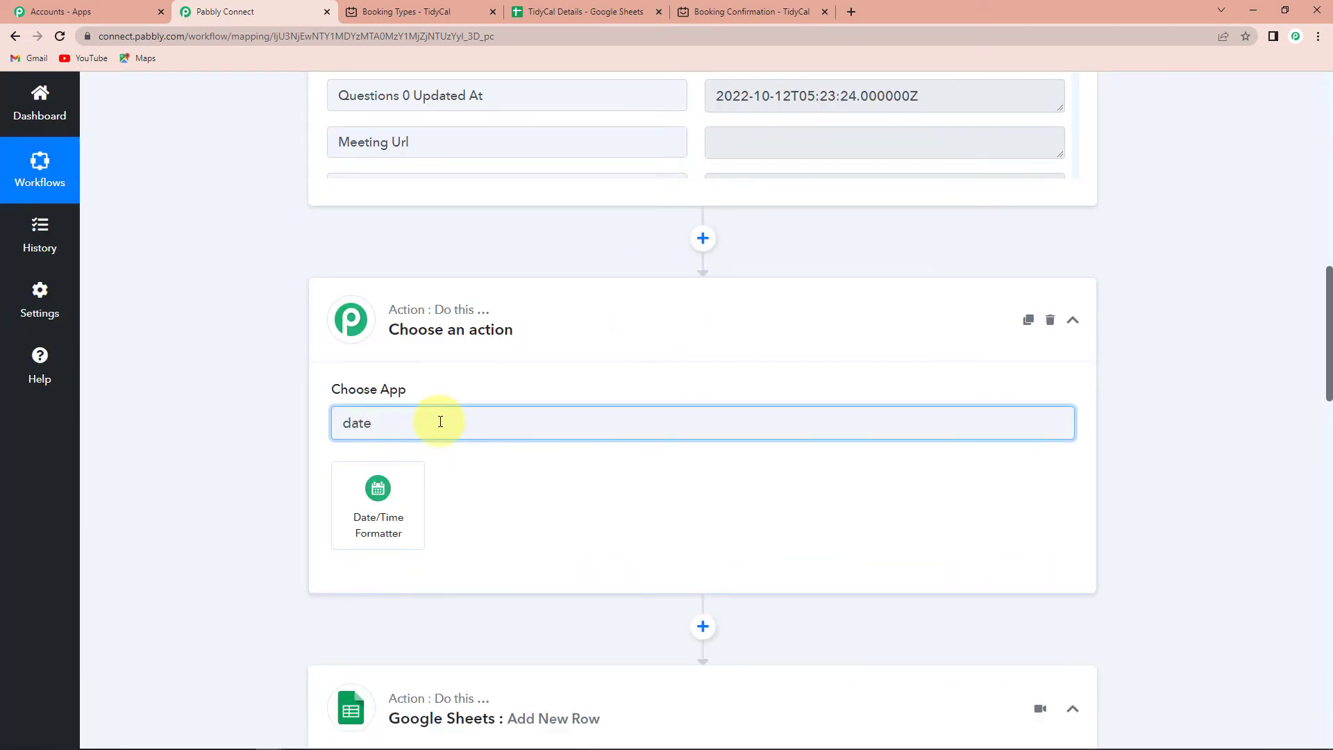
{"action": "left_click", "coordinate": [378, 506]}
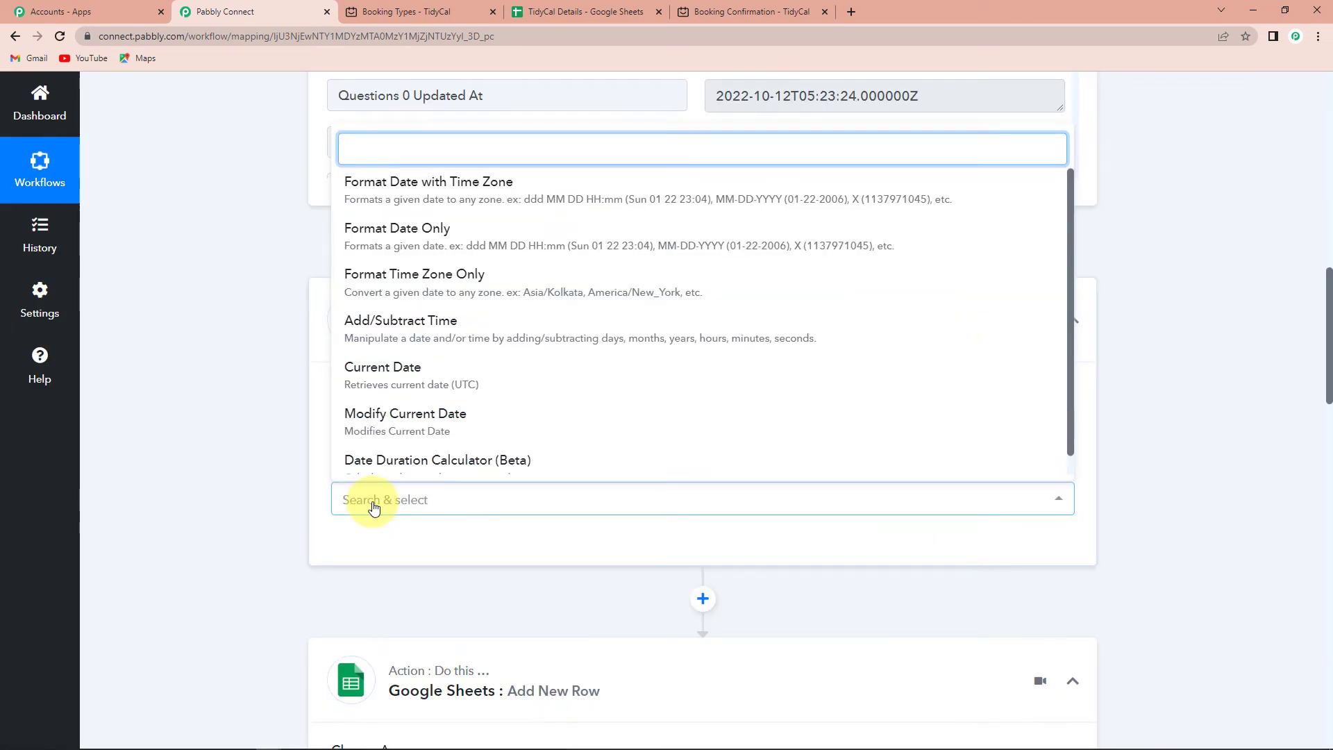
{"action": "left_click", "coordinate": [455, 245]}
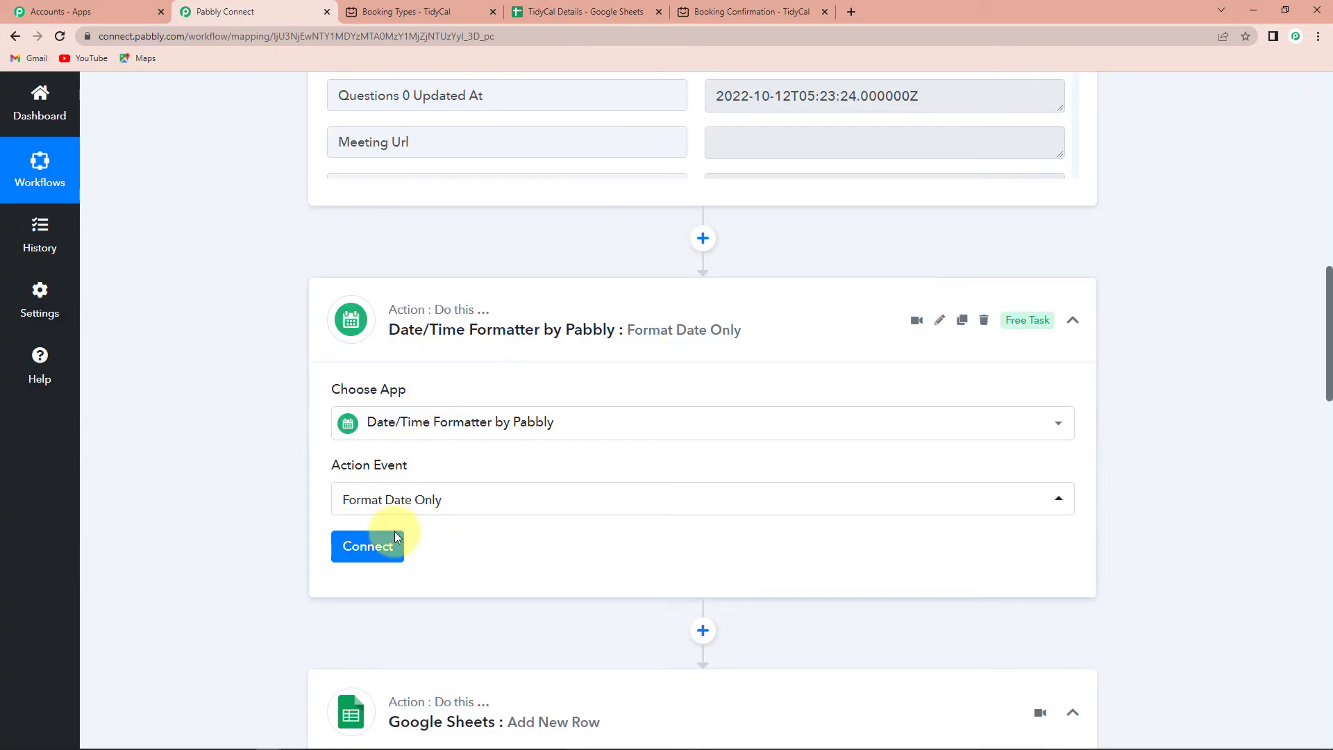
{"action": "left_click", "coordinate": [372, 550]}
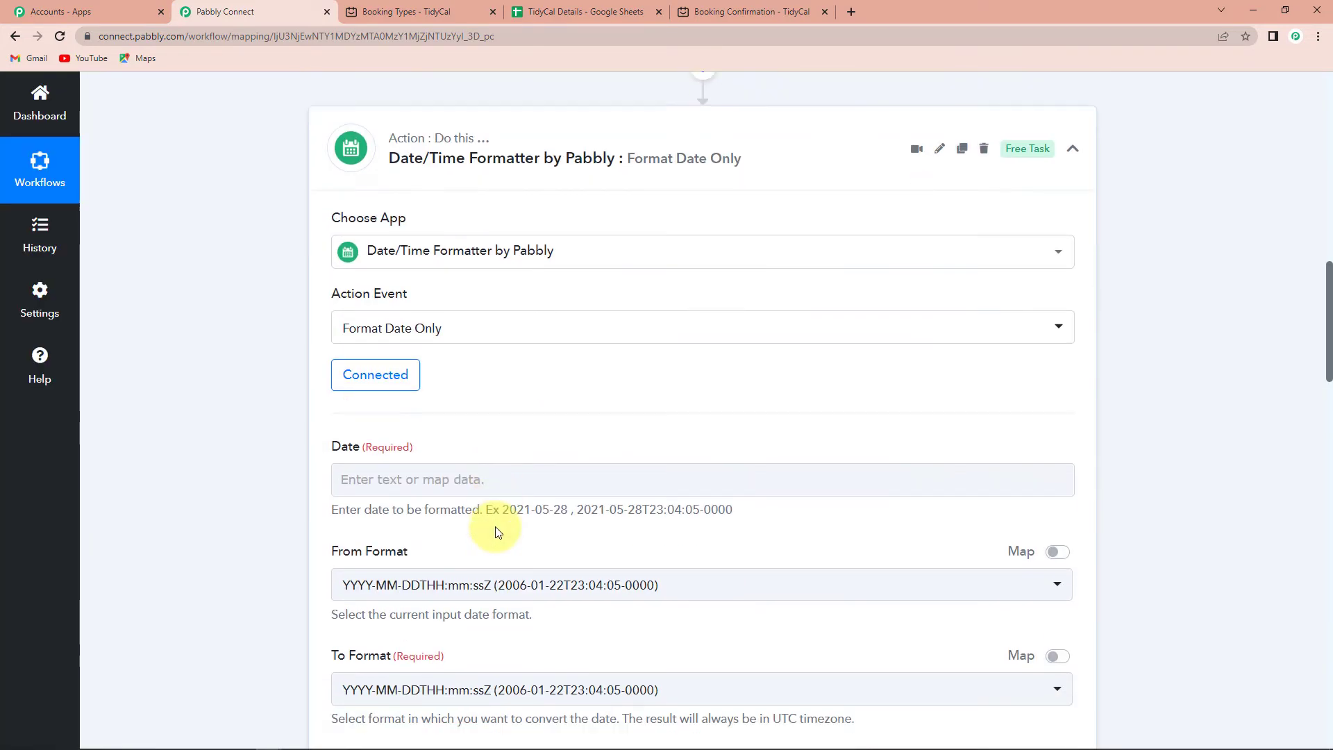
{"action": "scroll", "coordinate": [498, 532], "scroll_direction": "down", "scroll_amount": 2}
Map the booking's Starts At value into the formatter's Date field.
{"action": "left_click", "coordinate": [395, 373]}
{"action": "left_click", "coordinate": [427, 496]}
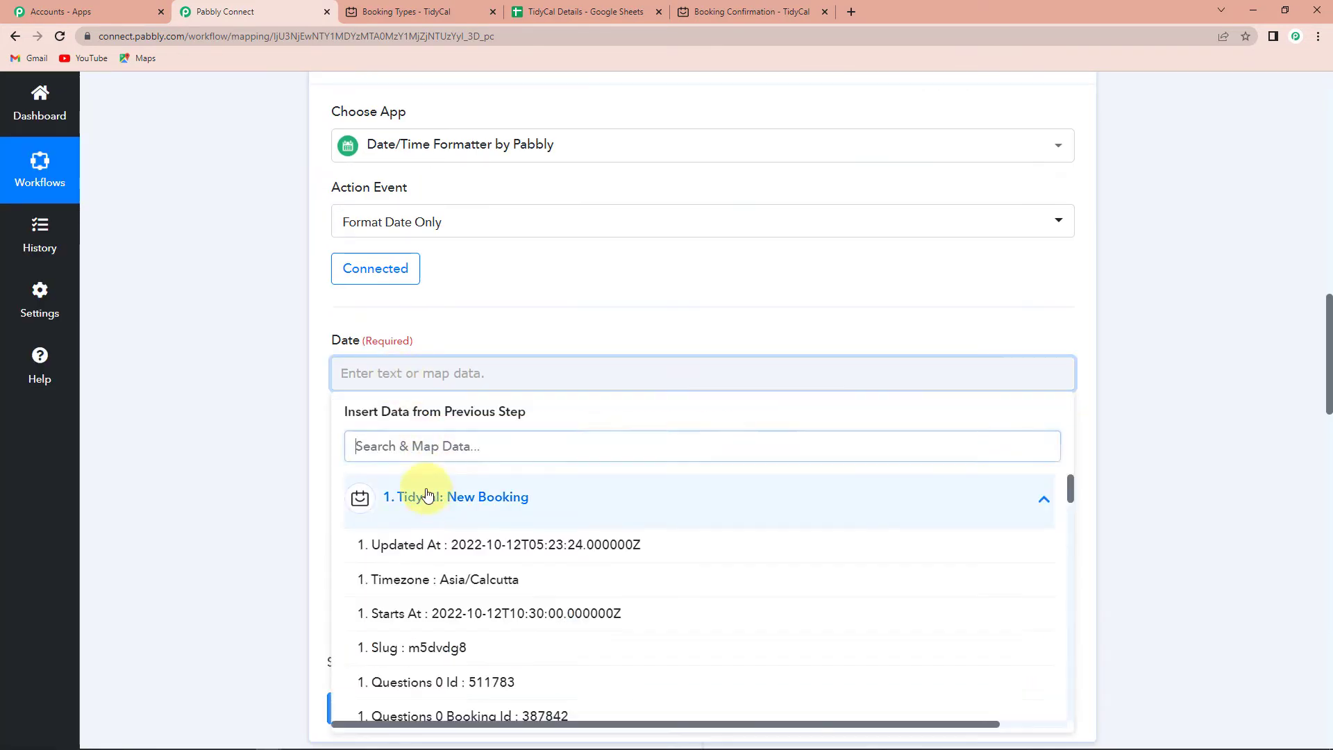
{"action": "scroll", "coordinate": [403, 527], "scroll_direction": "down", "scroll_amount": 1}
{"action": "left_click", "coordinate": [447, 547]}
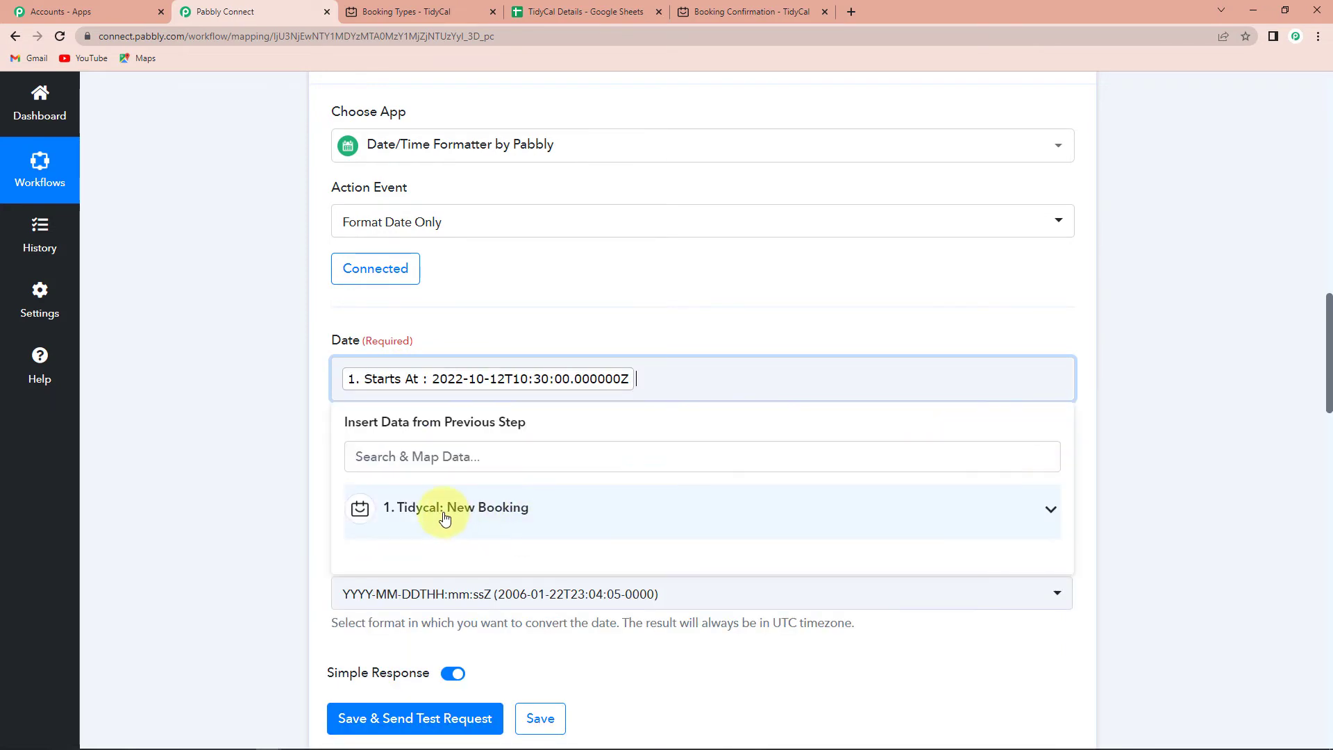
{"action": "left_click", "coordinate": [244, 443]}
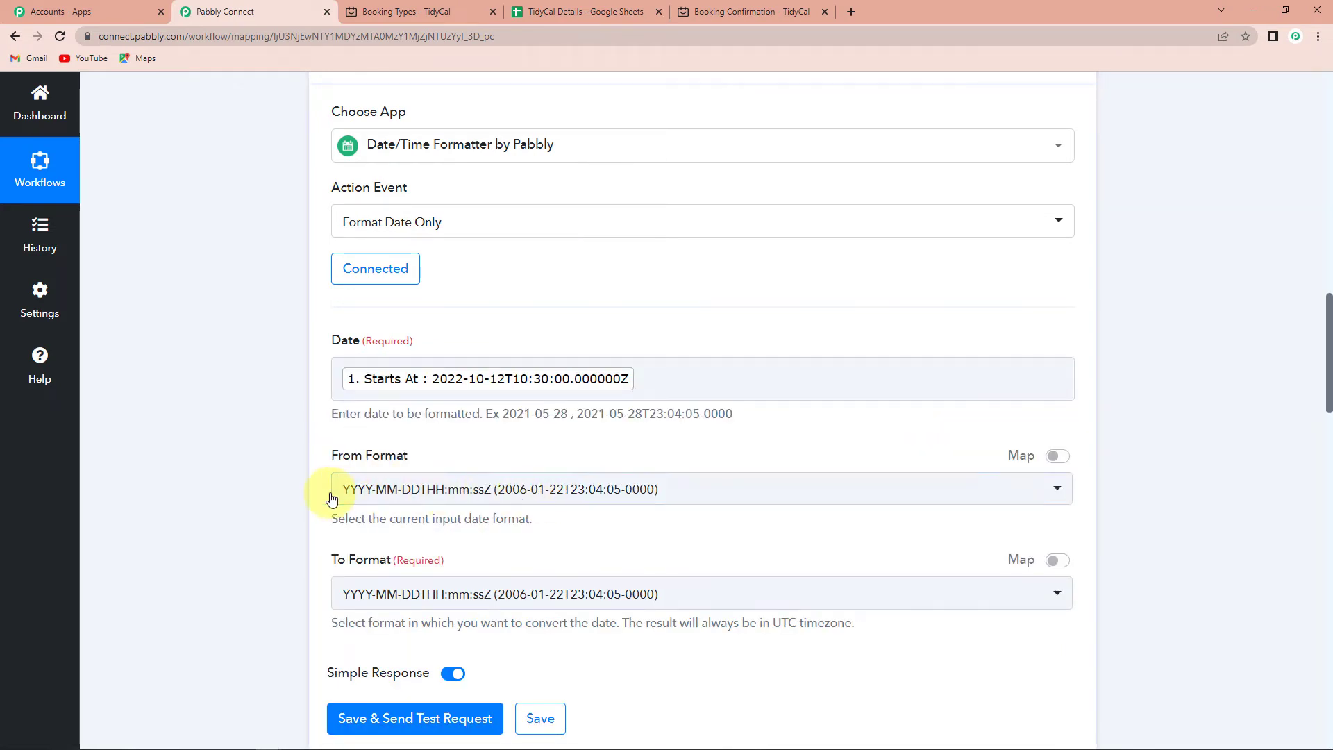
Set the output format to DD-MM-YYYY and test the step, returning 12-10-2022.
{"action": "scroll", "coordinate": [472, 486], "scroll_direction": "down", "scroll_amount": 2}
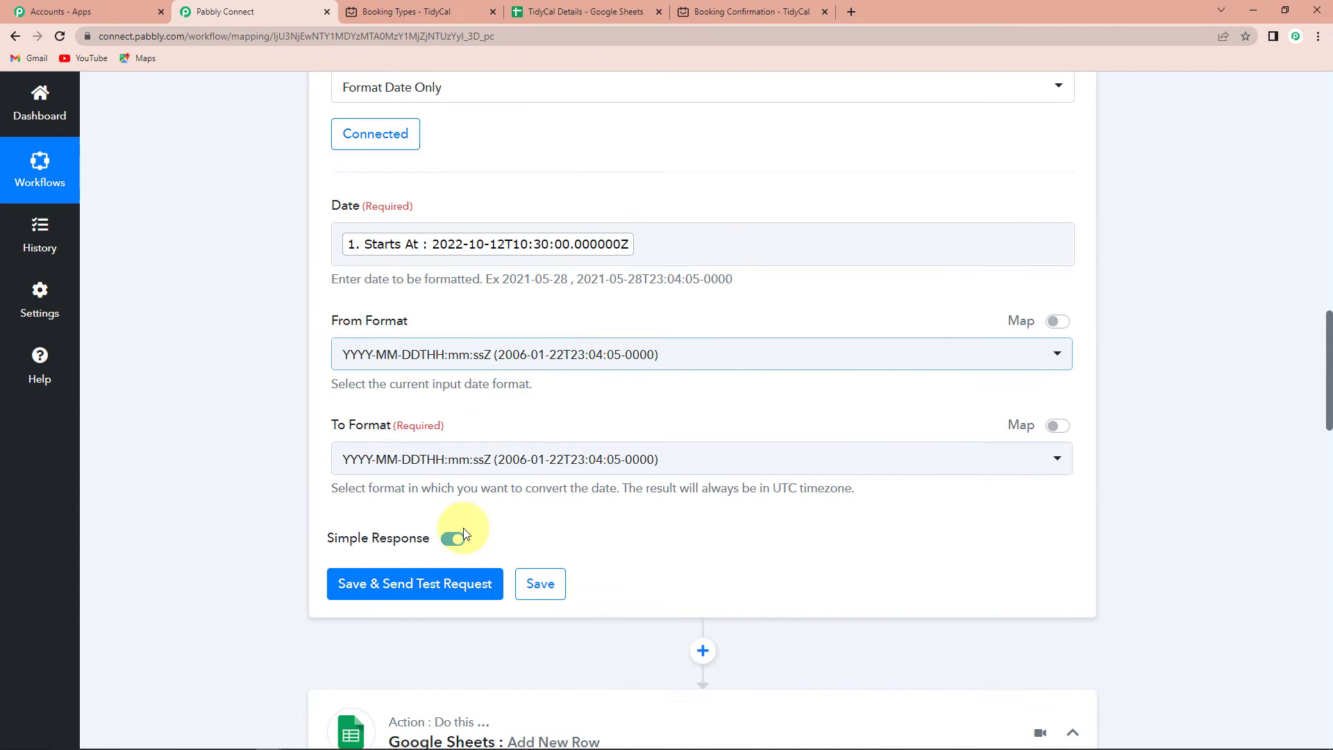
{"action": "left_click", "coordinate": [490, 460]}
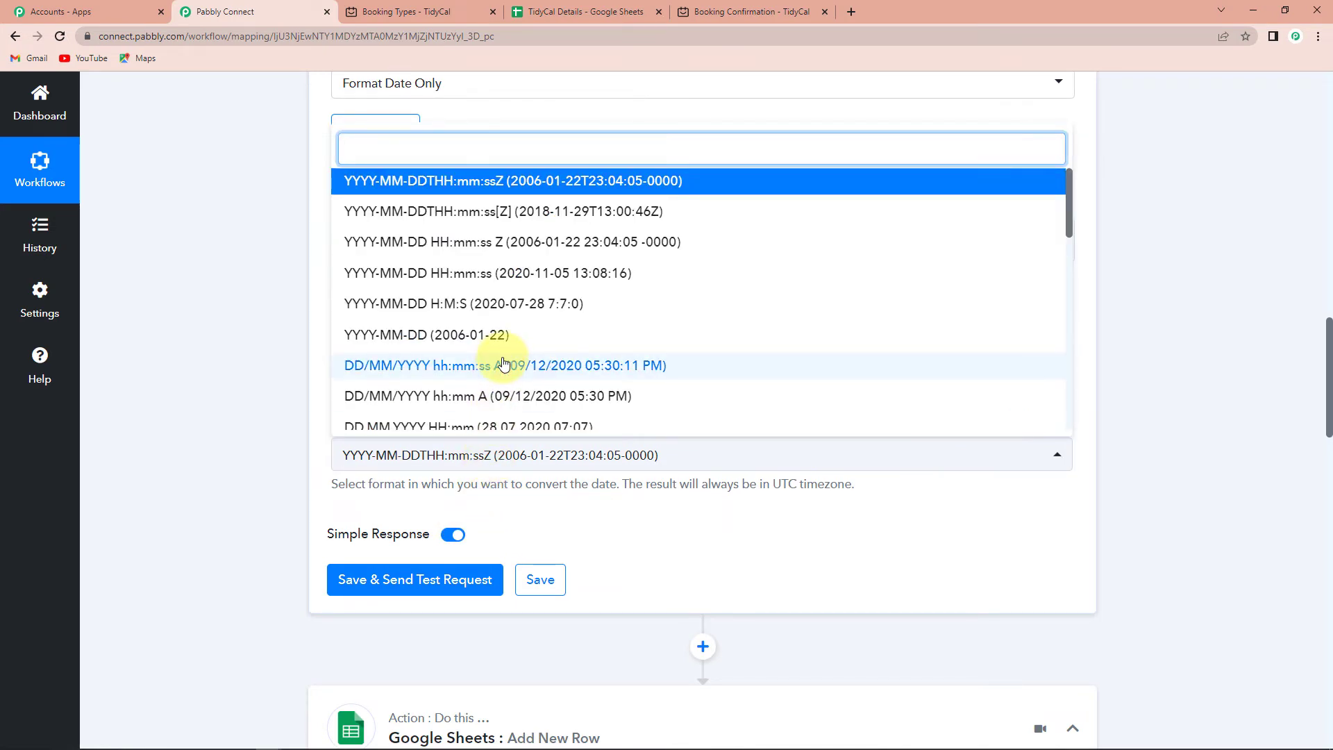
{"action": "scroll", "coordinate": [503, 365], "scroll_direction": "down", "scroll_amount": 5}
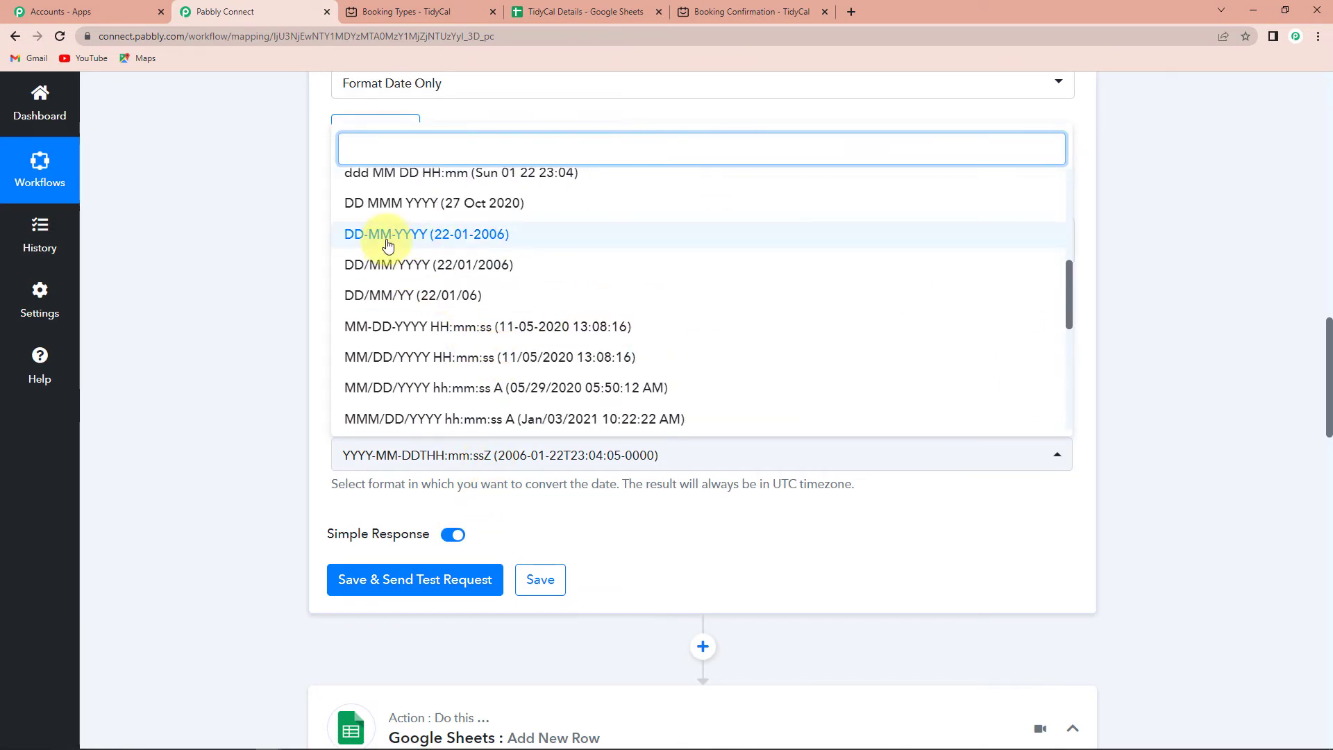
{"action": "left_click", "coordinate": [387, 236]}
{"action": "scroll", "coordinate": [357, 424], "scroll_direction": "down", "scroll_amount": 1}
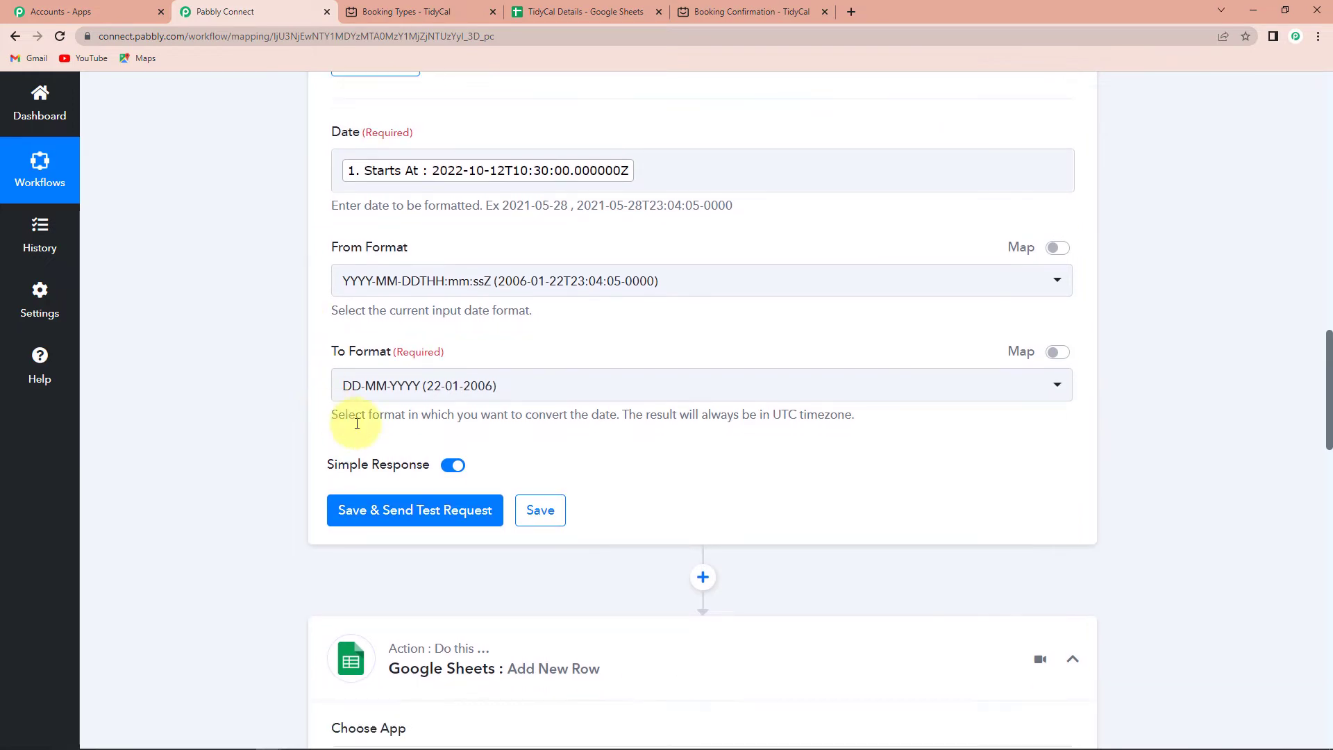
{"action": "left_click", "coordinate": [372, 510]}
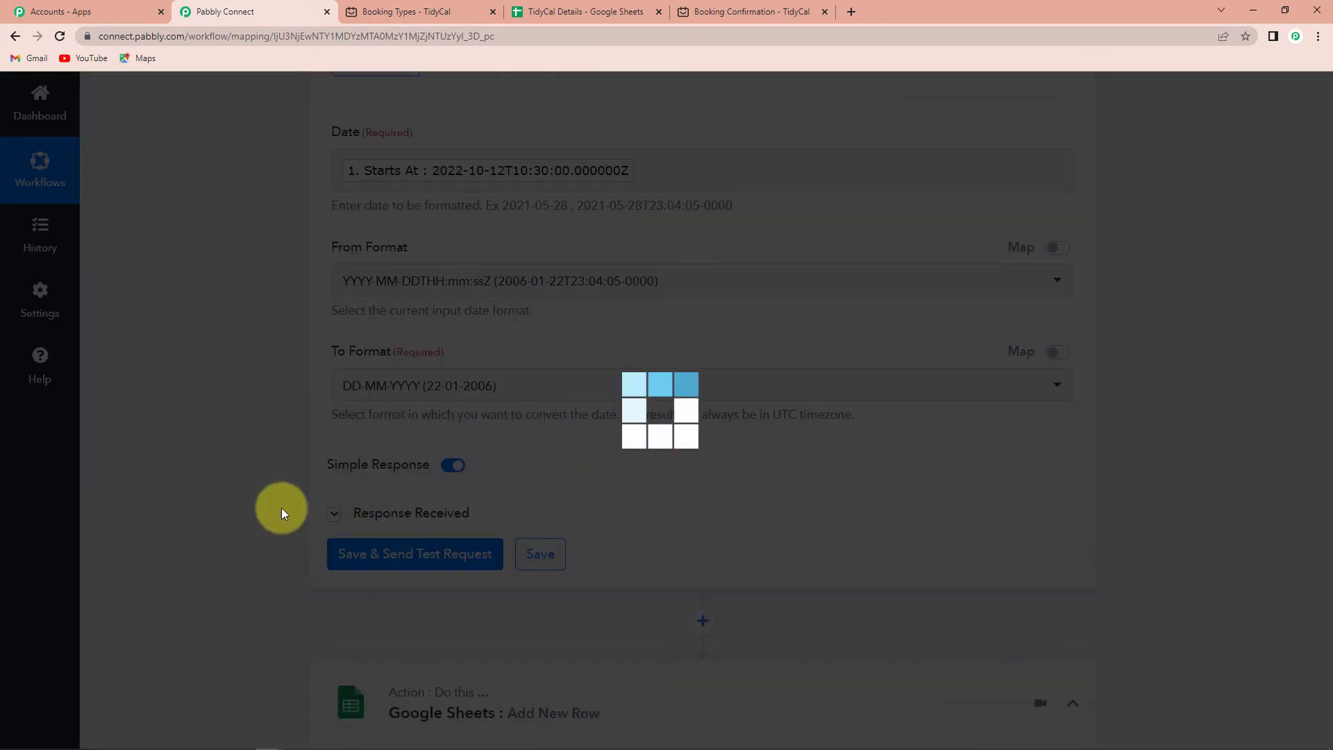
{"action": "scroll", "coordinate": [828, 632], "scroll_direction": "down", "scroll_amount": 1}
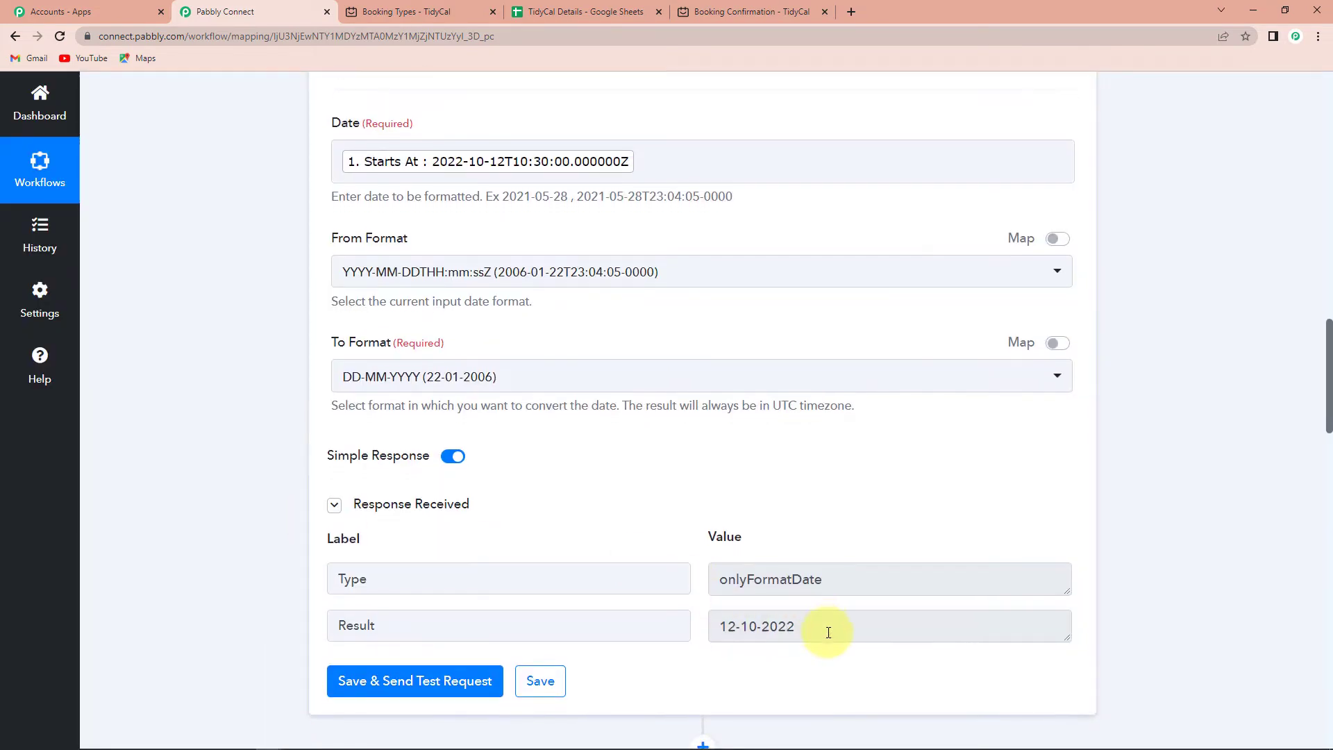
{"action": "scroll", "coordinate": [828, 632], "scroll_direction": "down", "scroll_amount": 2}
{"action": "left_click_drag", "start_coordinate": [799, 497], "coordinate": [714, 504]}
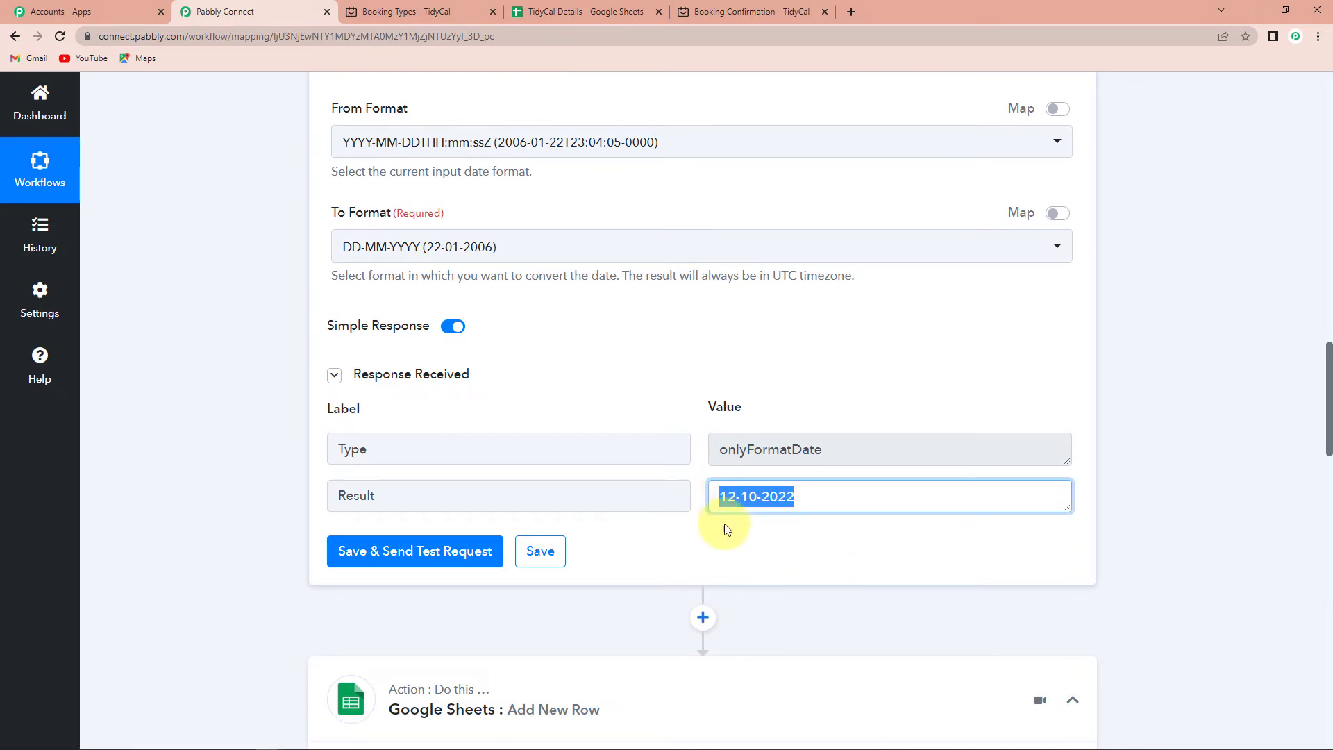
Insert another action step right after the Format Date Only step.
{"action": "scroll", "coordinate": [1149, 518], "scroll_direction": "down", "scroll_amount": 14}
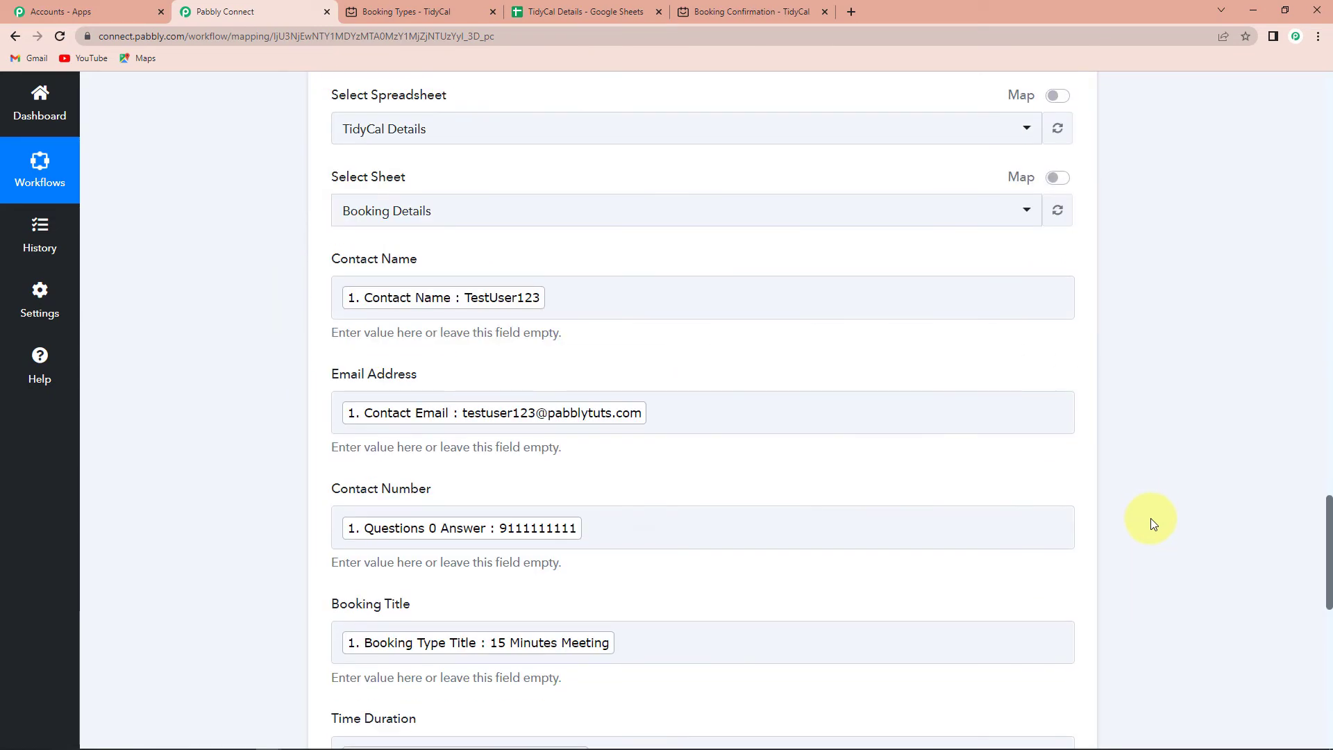
{"action": "scroll", "coordinate": [1151, 517], "scroll_direction": "down", "scroll_amount": 10}
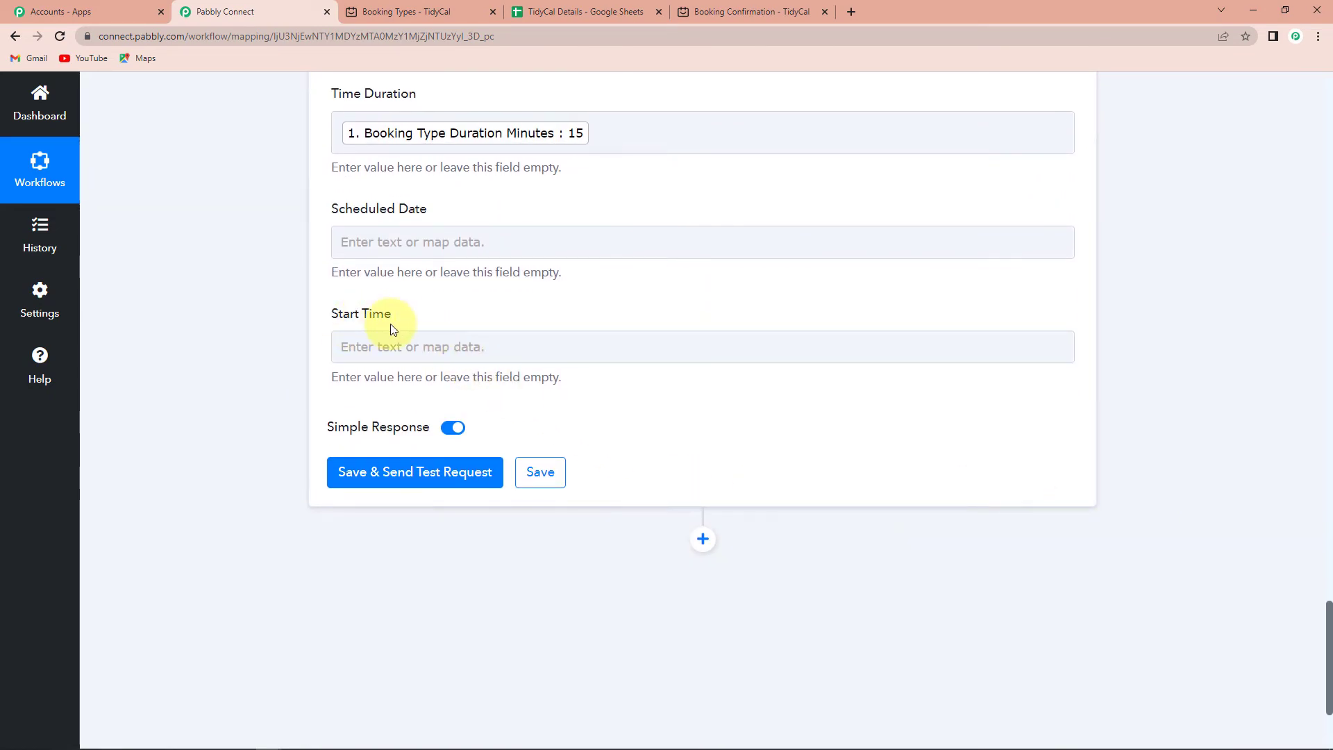
{"action": "scroll", "coordinate": [440, 402], "scroll_direction": "up", "scroll_amount": 20}
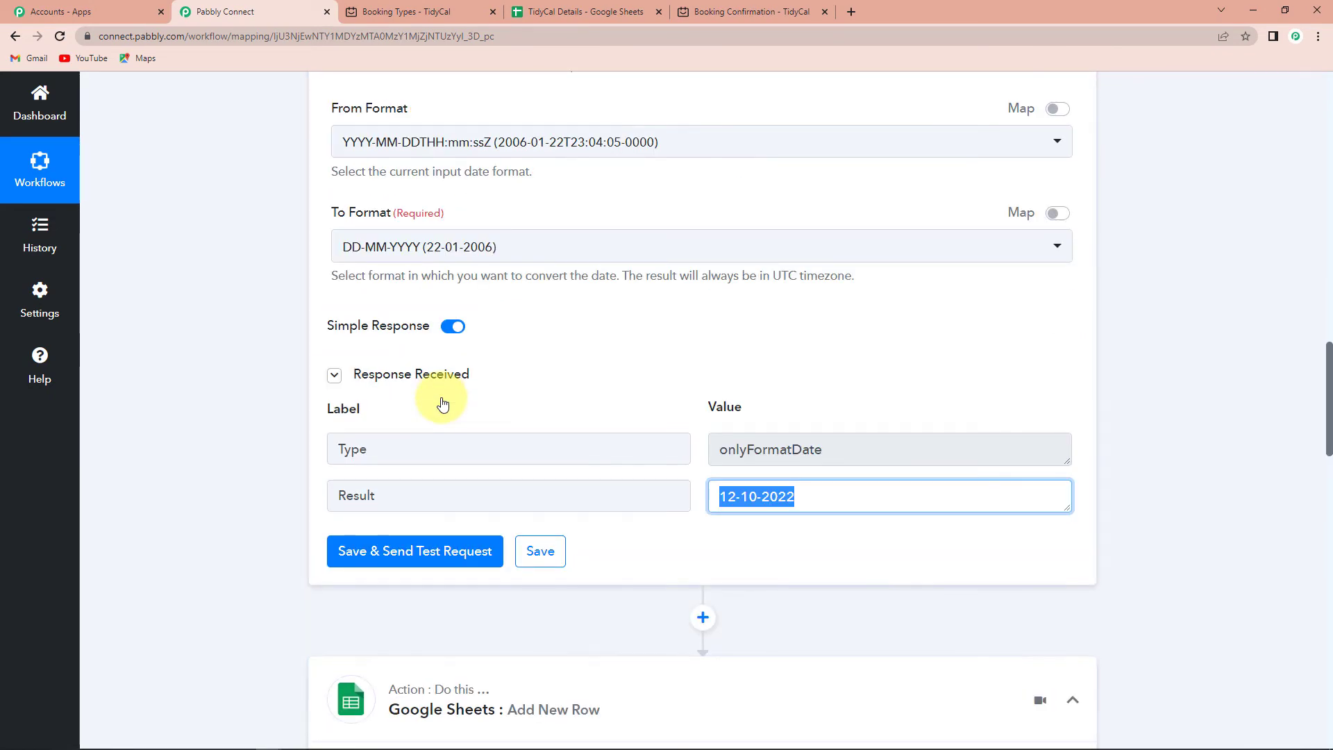
{"action": "scroll", "coordinate": [442, 404], "scroll_direction": "down", "scroll_amount": 2}
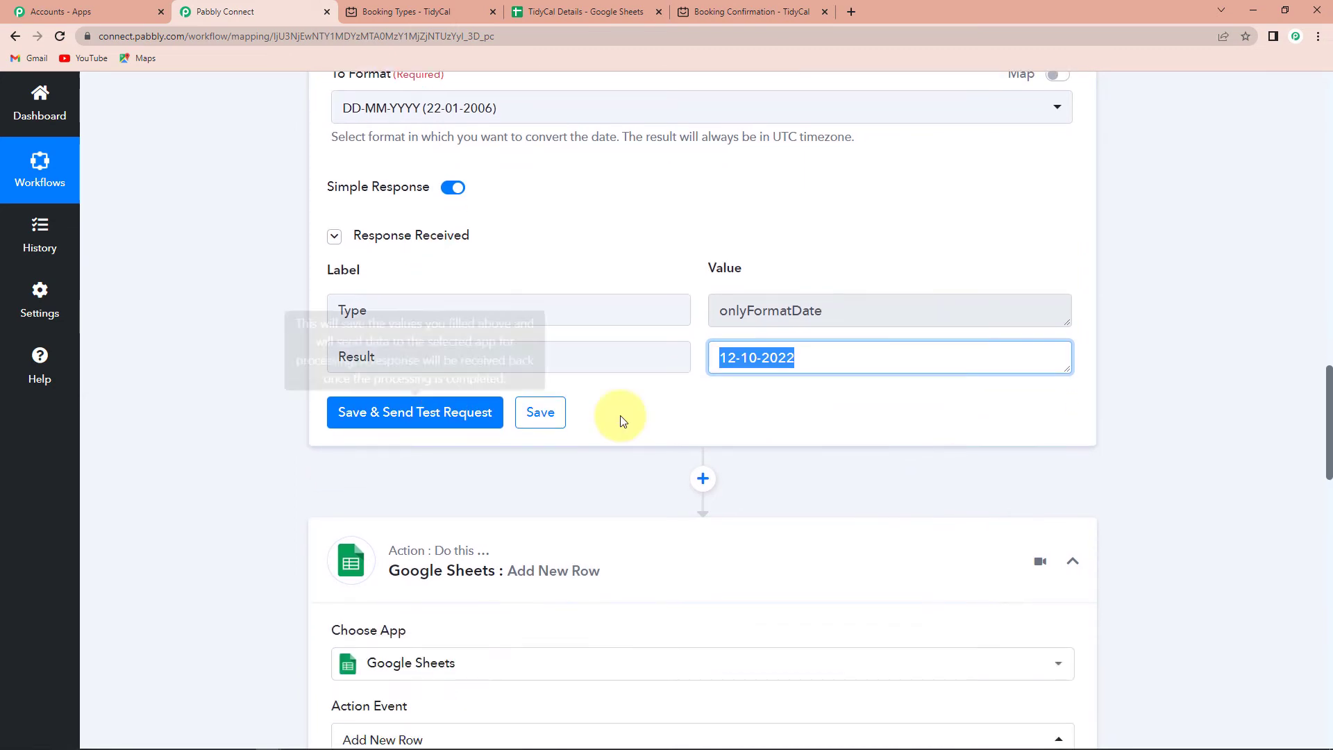
{"action": "left_click", "coordinate": [701, 478]}
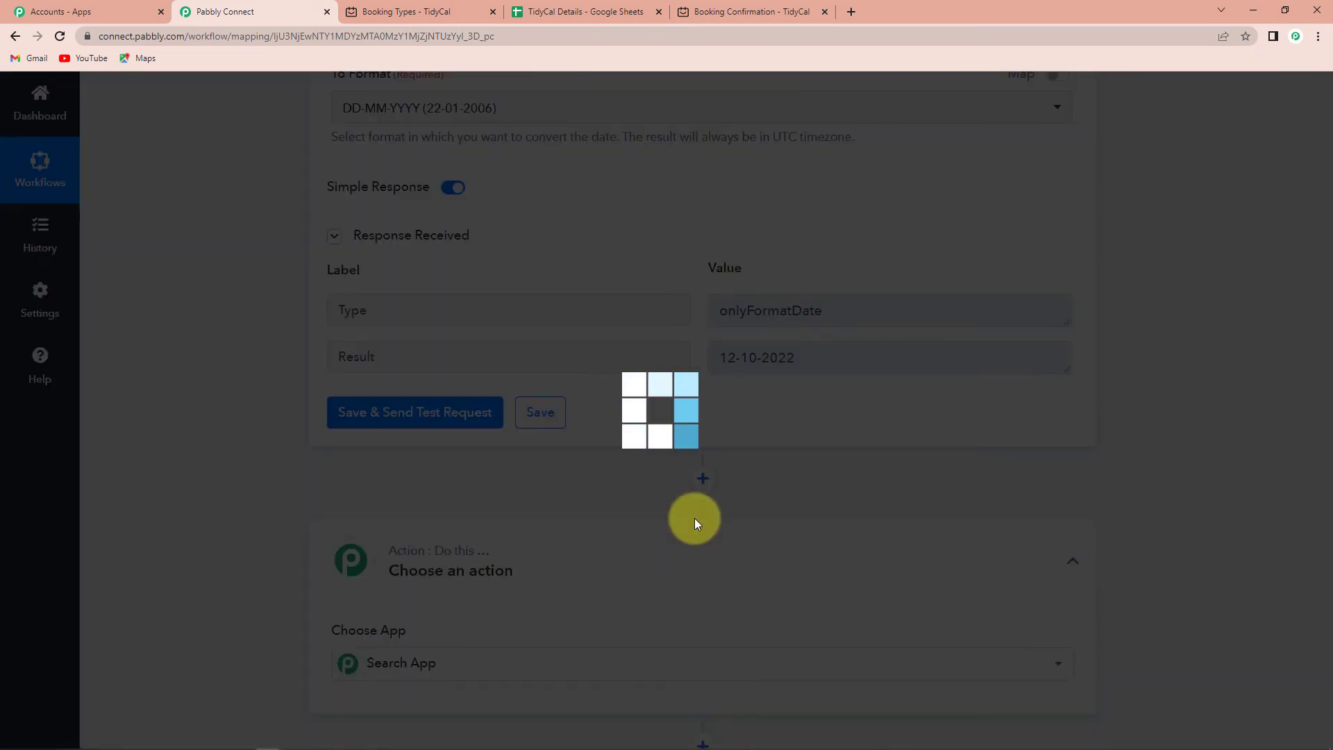
Make the new step a Date/Time Formatter using Format Date with Time Zone, and connect it.
{"action": "scroll", "coordinate": [459, 587], "scroll_direction": "down", "scroll_amount": 2}
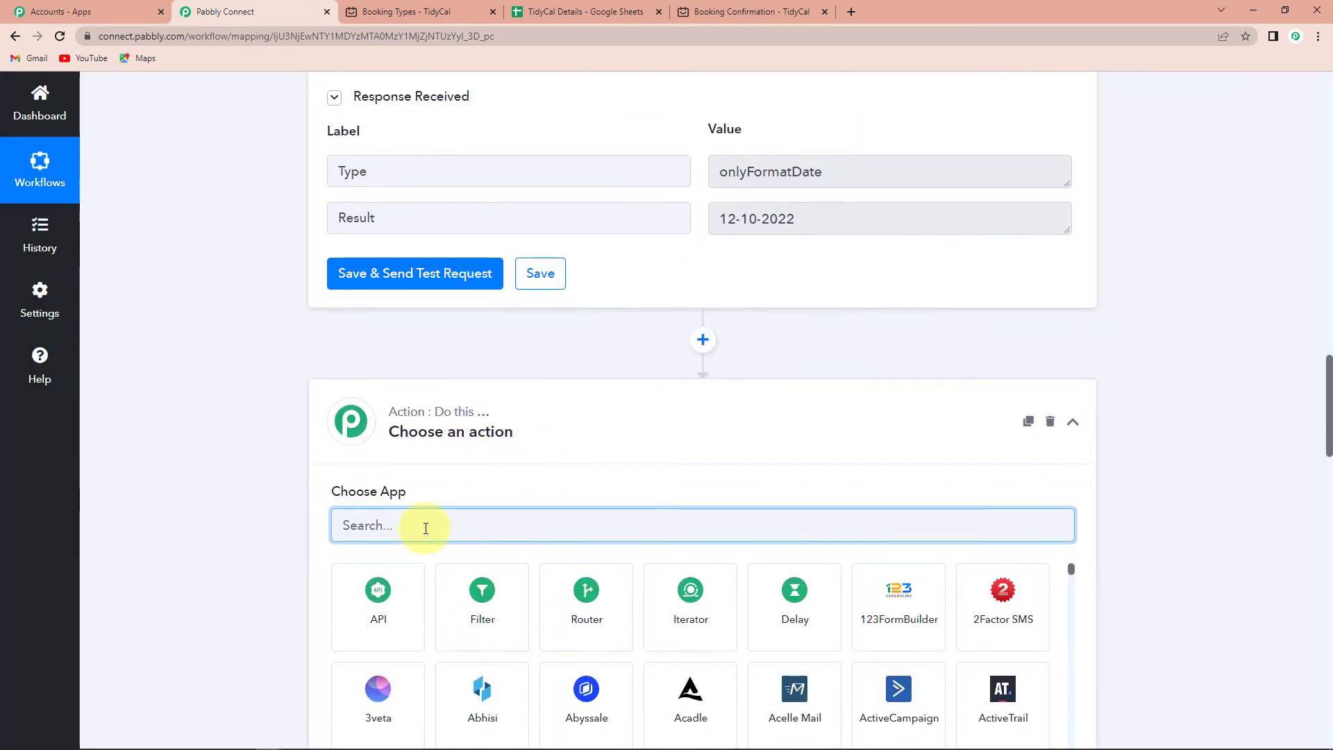
{"action": "type", "text": "date"}
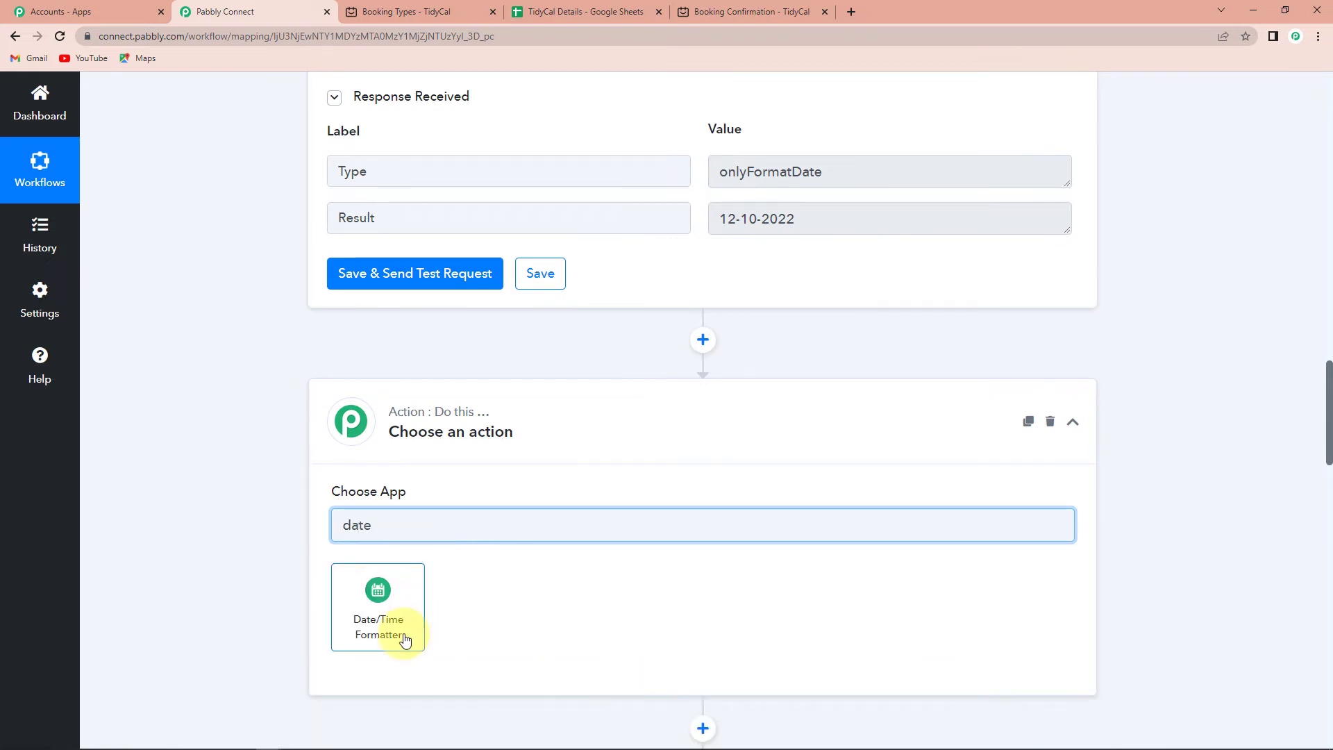
{"action": "left_click", "coordinate": [406, 638]}
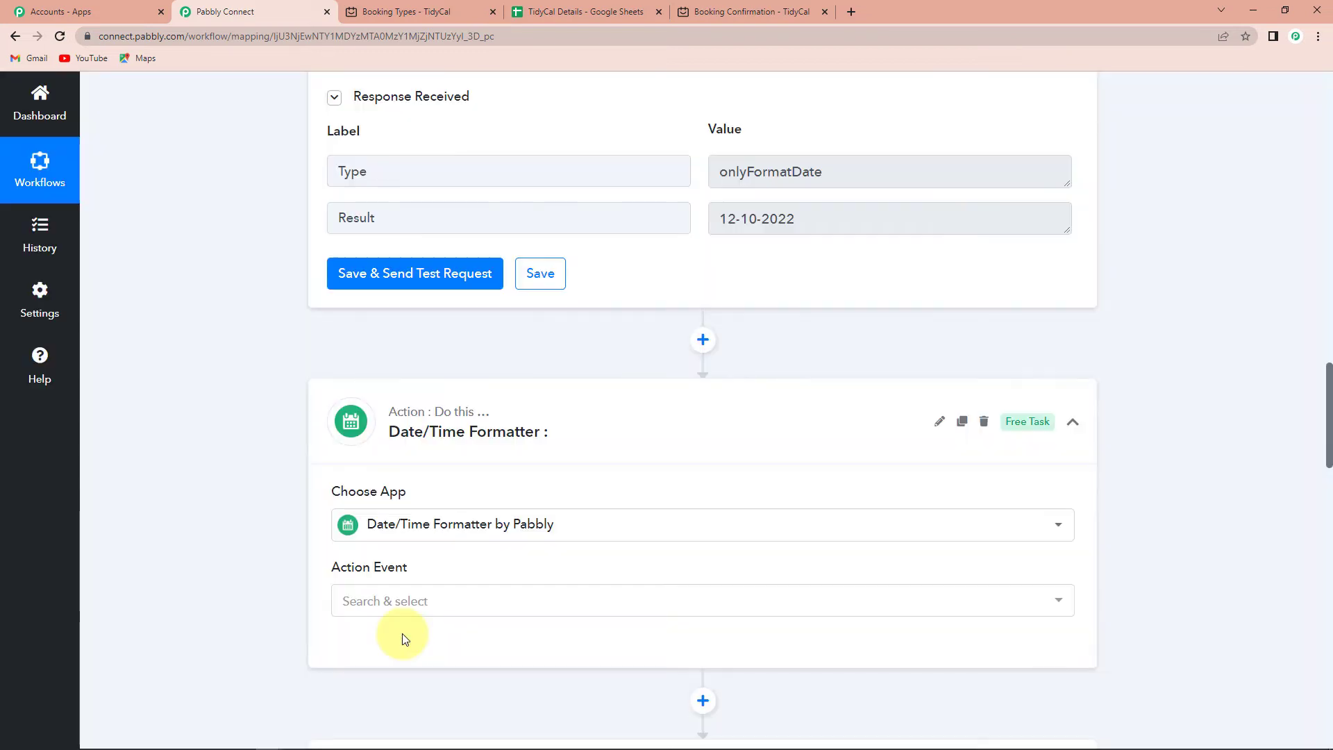
{"action": "scroll", "coordinate": [430, 616], "scroll_direction": "down", "scroll_amount": 2}
{"action": "left_click", "coordinate": [390, 461]}
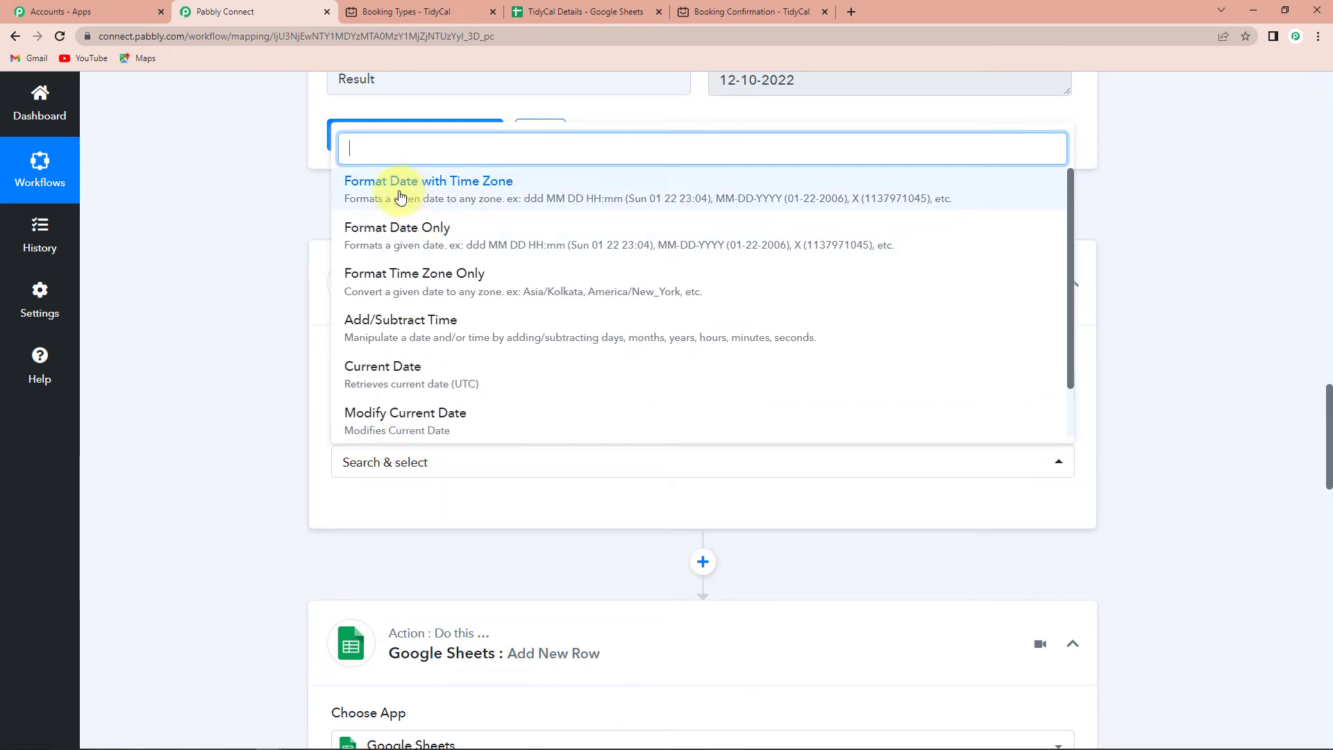
{"action": "left_click", "coordinate": [425, 186]}
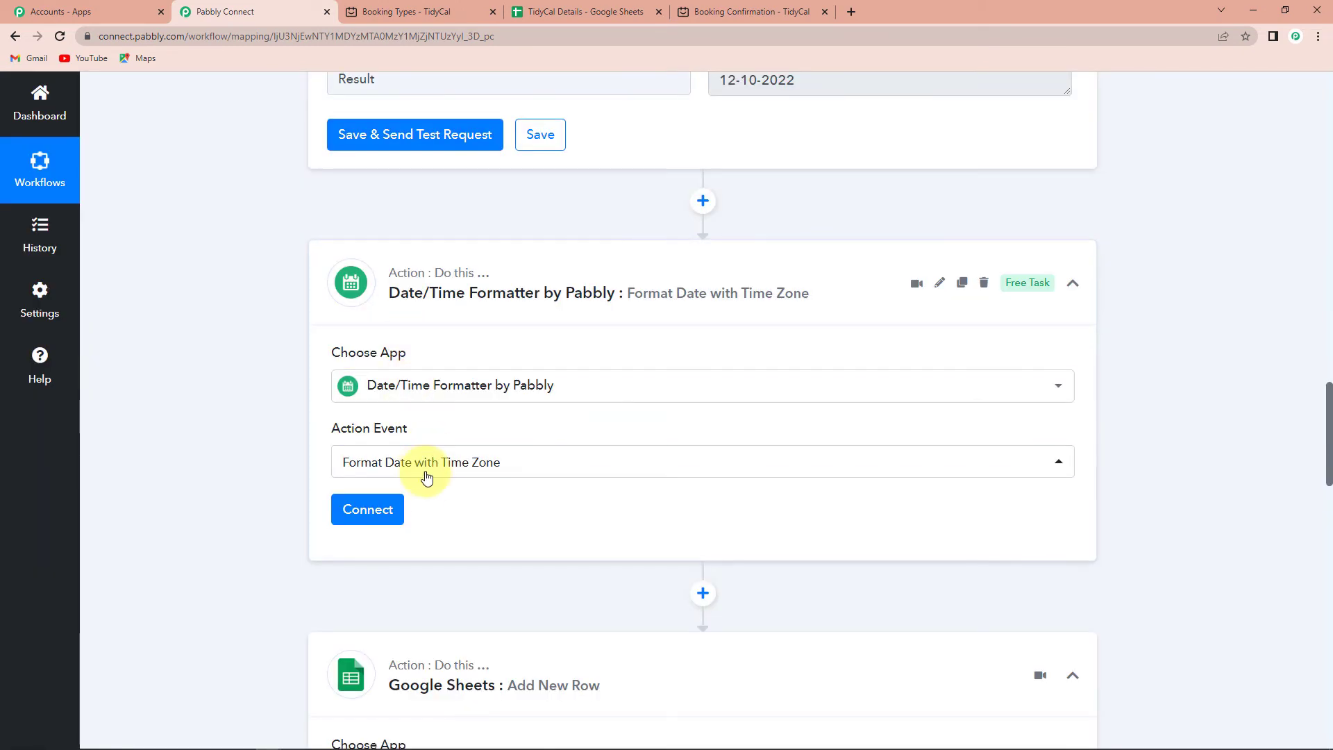
{"action": "left_click", "coordinate": [378, 509]}
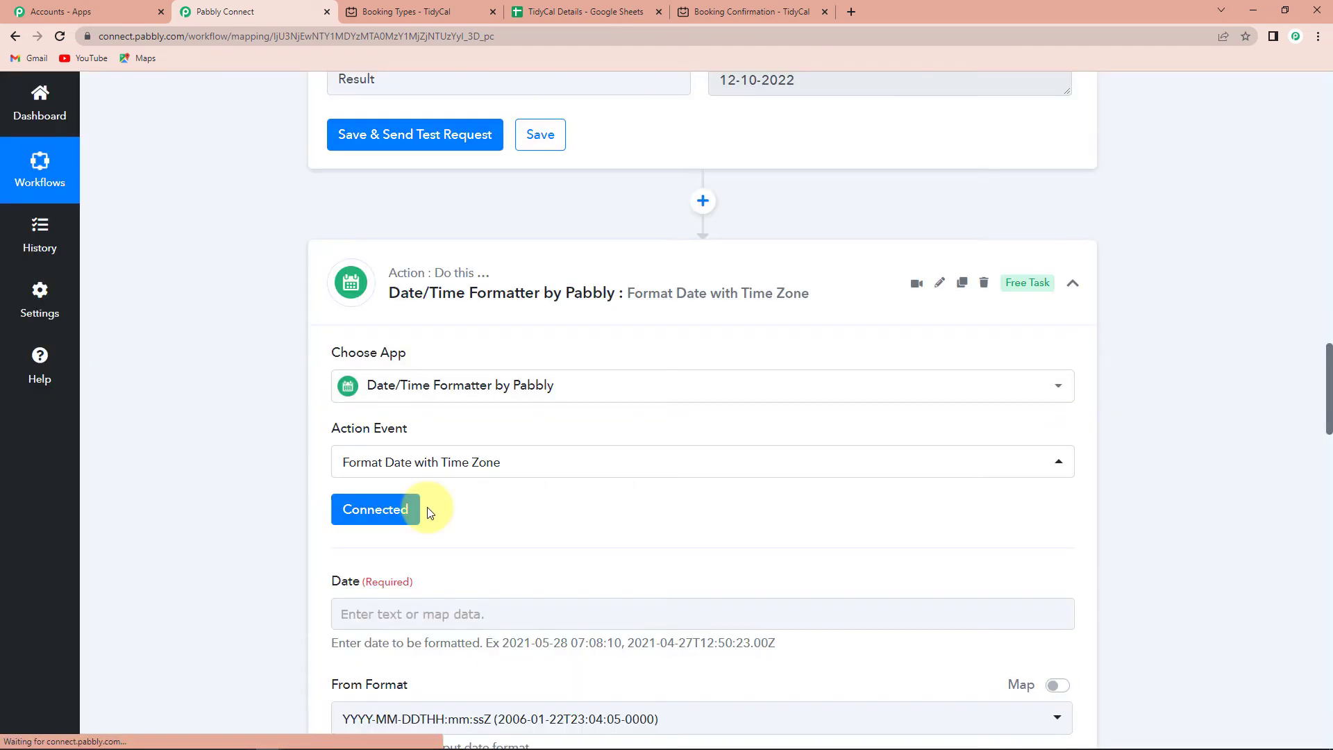
Map the booking's Starts At into Date and set the output format to HH:mm.
{"action": "scroll", "coordinate": [430, 417], "scroll_direction": "down", "scroll_amount": 4}
{"action": "left_click", "coordinate": [431, 336]}
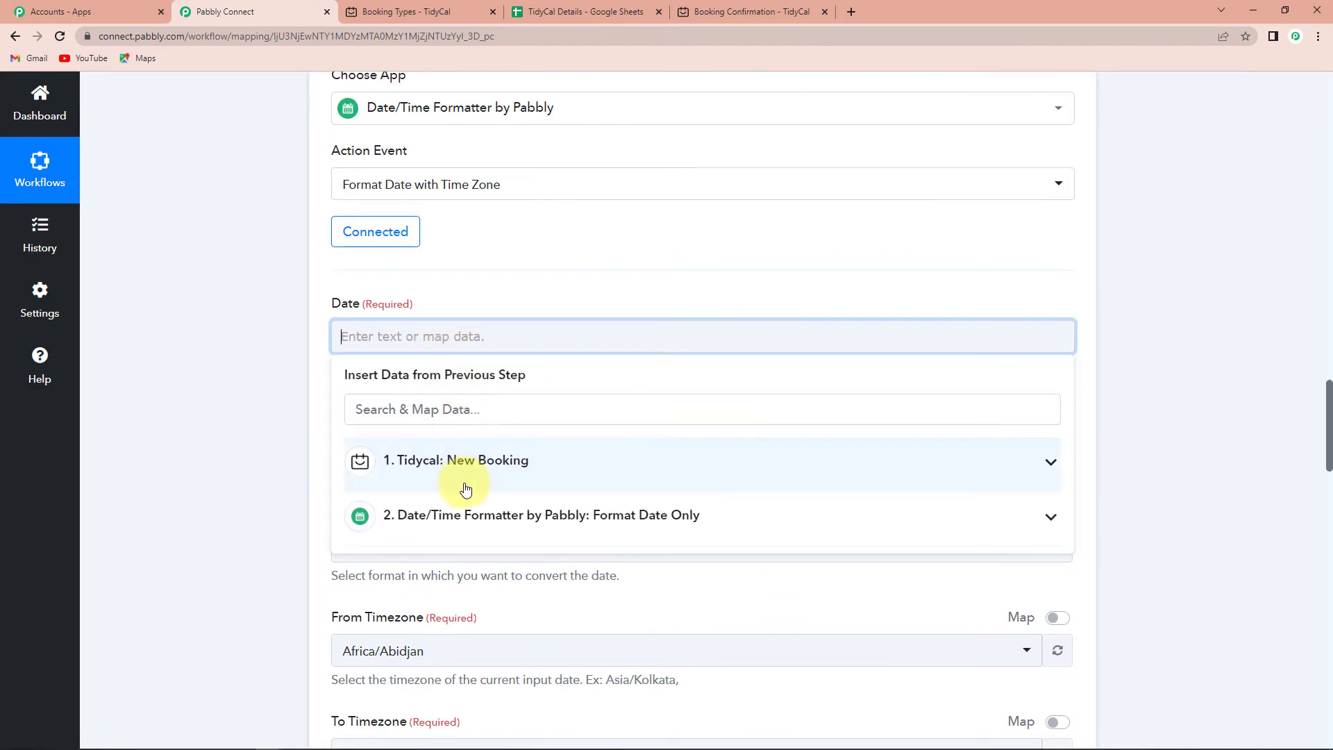
{"action": "left_click", "coordinate": [446, 514]}
{"action": "left_click", "coordinate": [485, 400]}
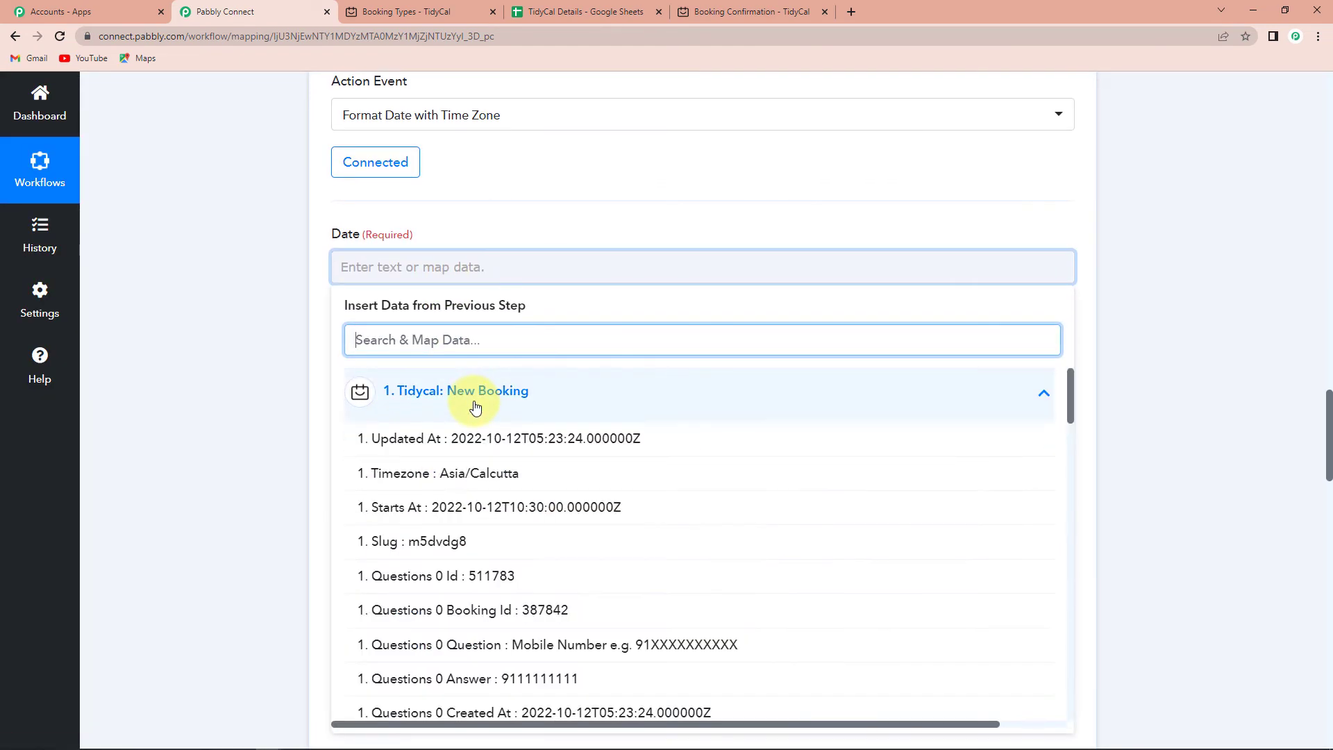
{"action": "left_click", "coordinate": [437, 508]}
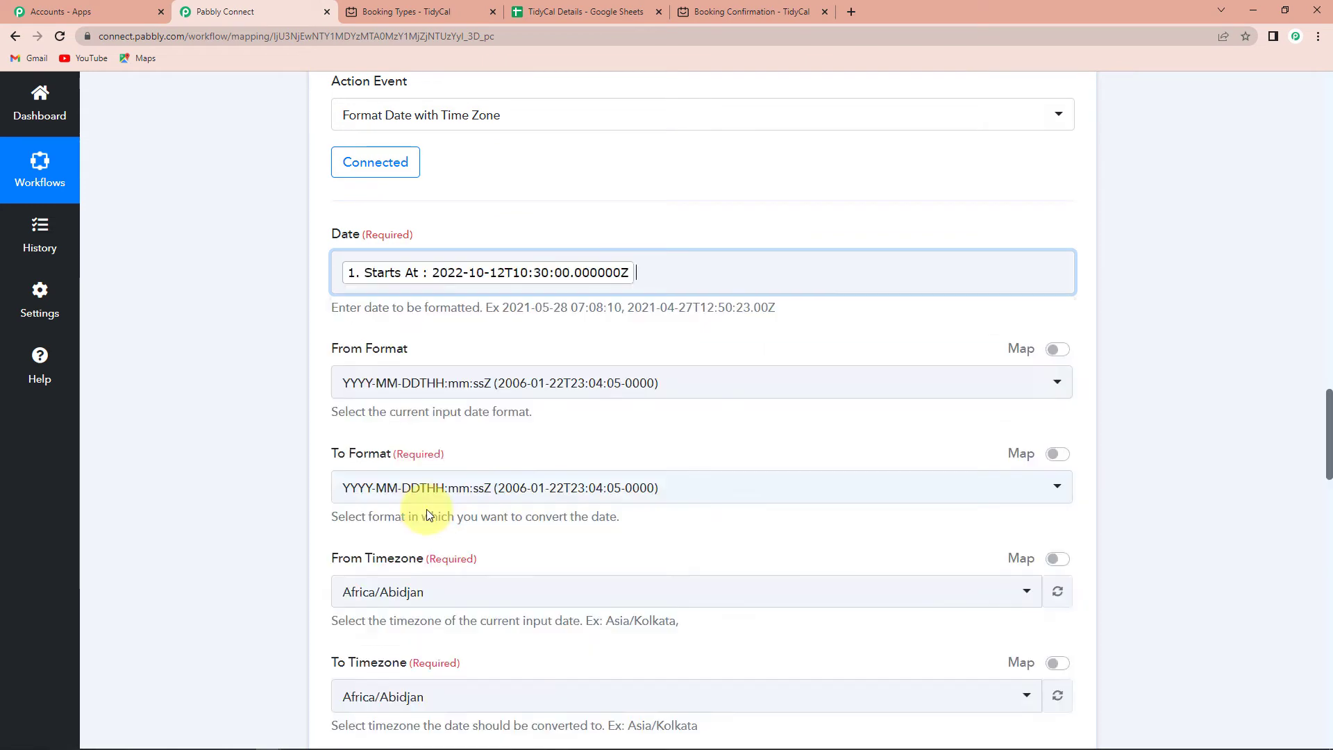
{"action": "left_click", "coordinate": [232, 440]}
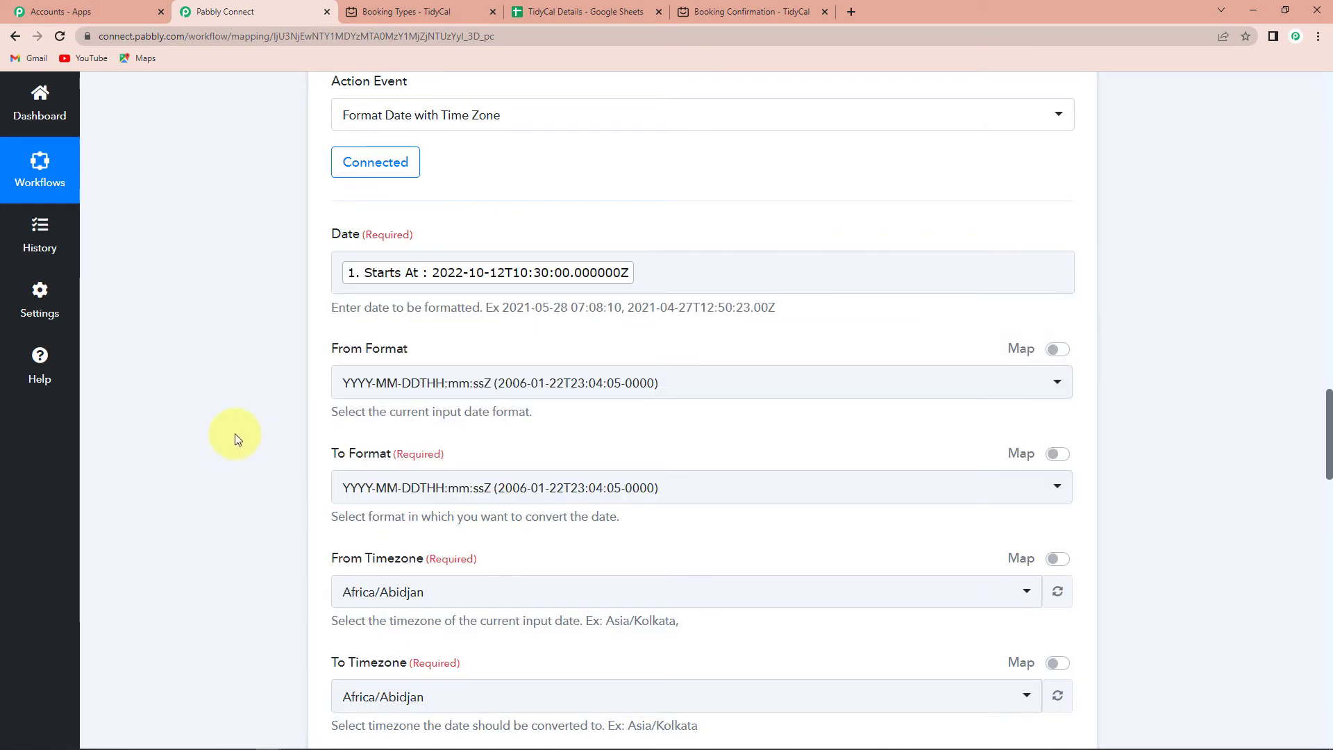
{"action": "left_click", "coordinate": [443, 497]}
{"action": "scroll", "coordinate": [451, 421], "scroll_direction": "down", "scroll_amount": 8}
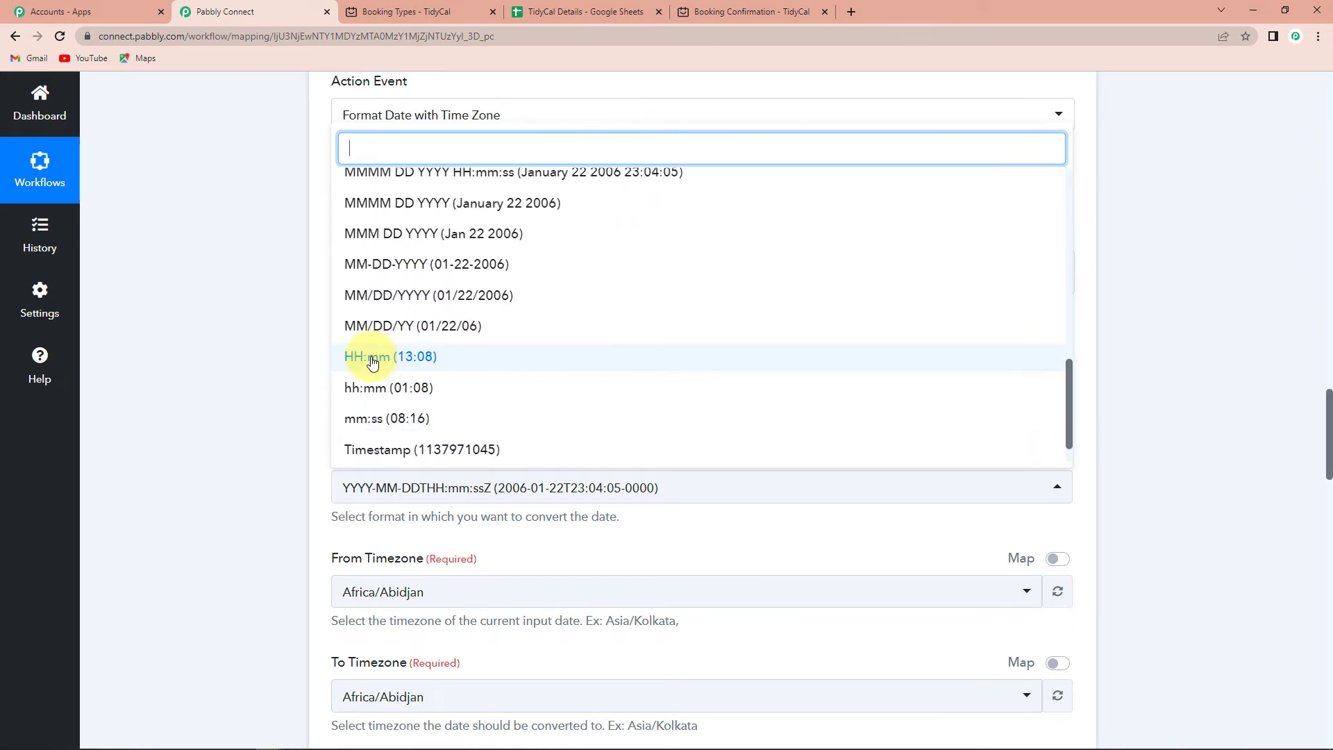
{"action": "left_click", "coordinate": [422, 358]}
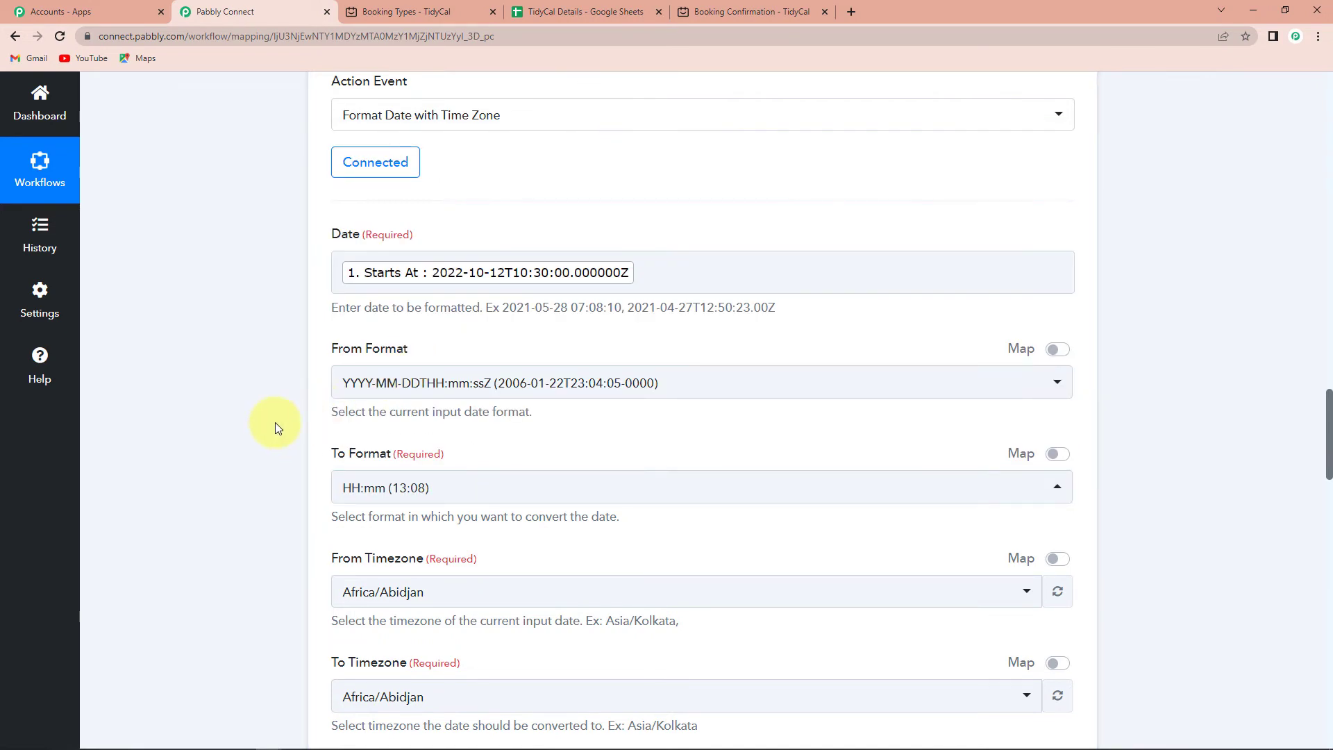
Convert from Etc/UTC to Asia/Kolkata and test the step, getting 16:00.
{"action": "scroll", "coordinate": [274, 424], "scroll_direction": "down", "scroll_amount": 2}
{"action": "scroll", "coordinate": [273, 422], "scroll_direction": "down", "scroll_amount": 1}
{"action": "left_click", "coordinate": [458, 385]}
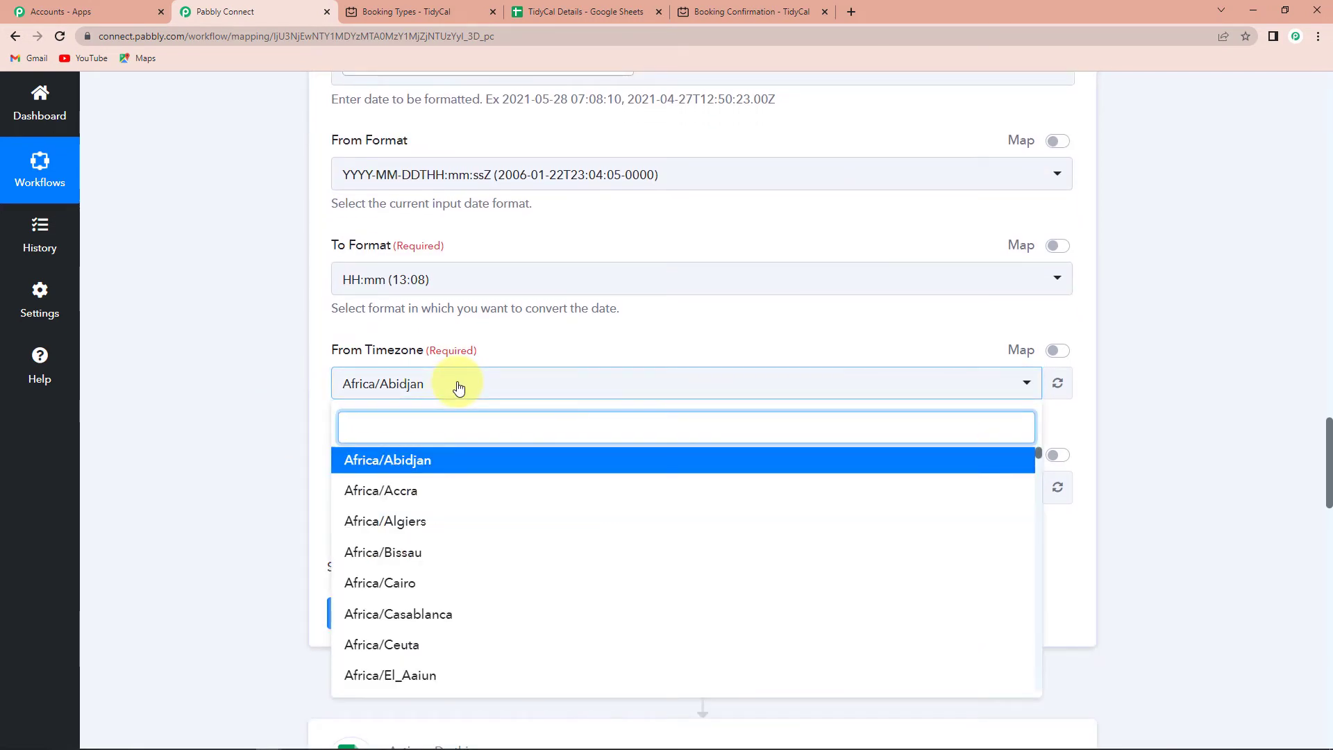
{"action": "type", "text": "utc"}
{"action": "left_click", "coordinate": [419, 459]}
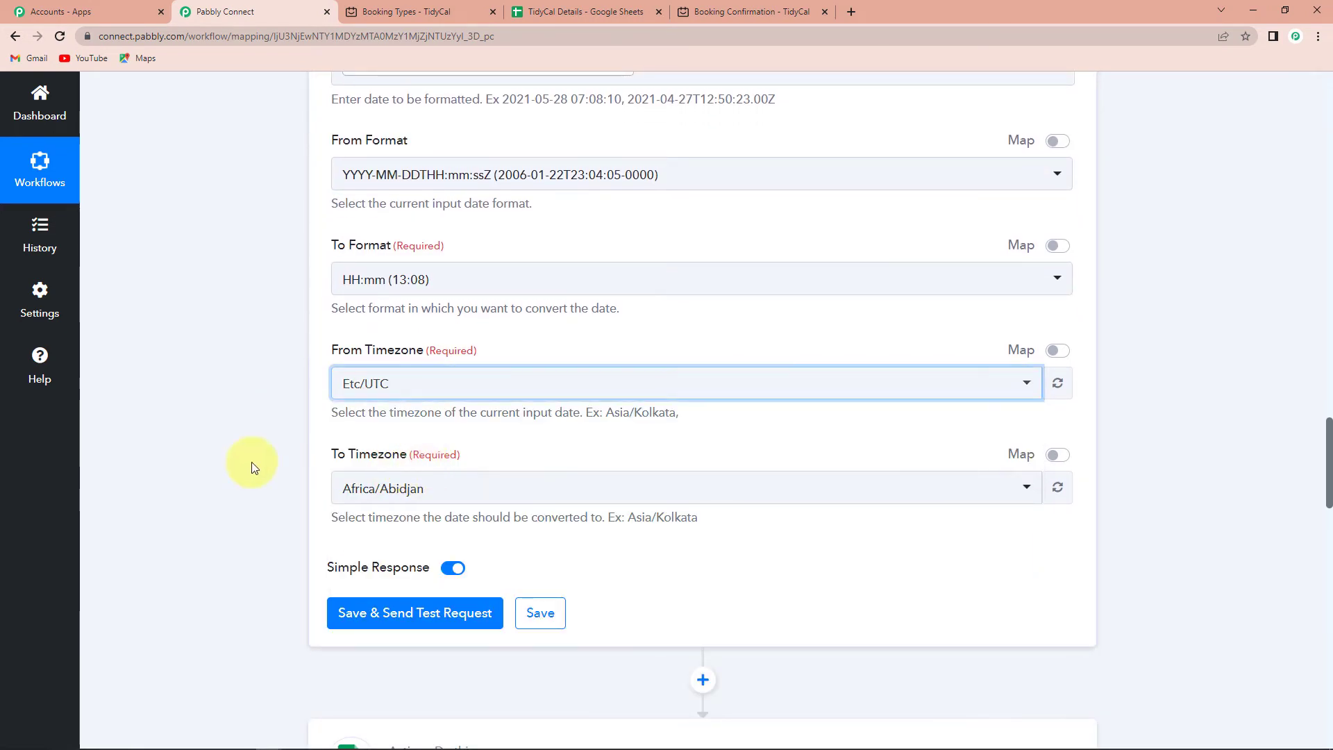
{"action": "left_click", "coordinate": [401, 497]}
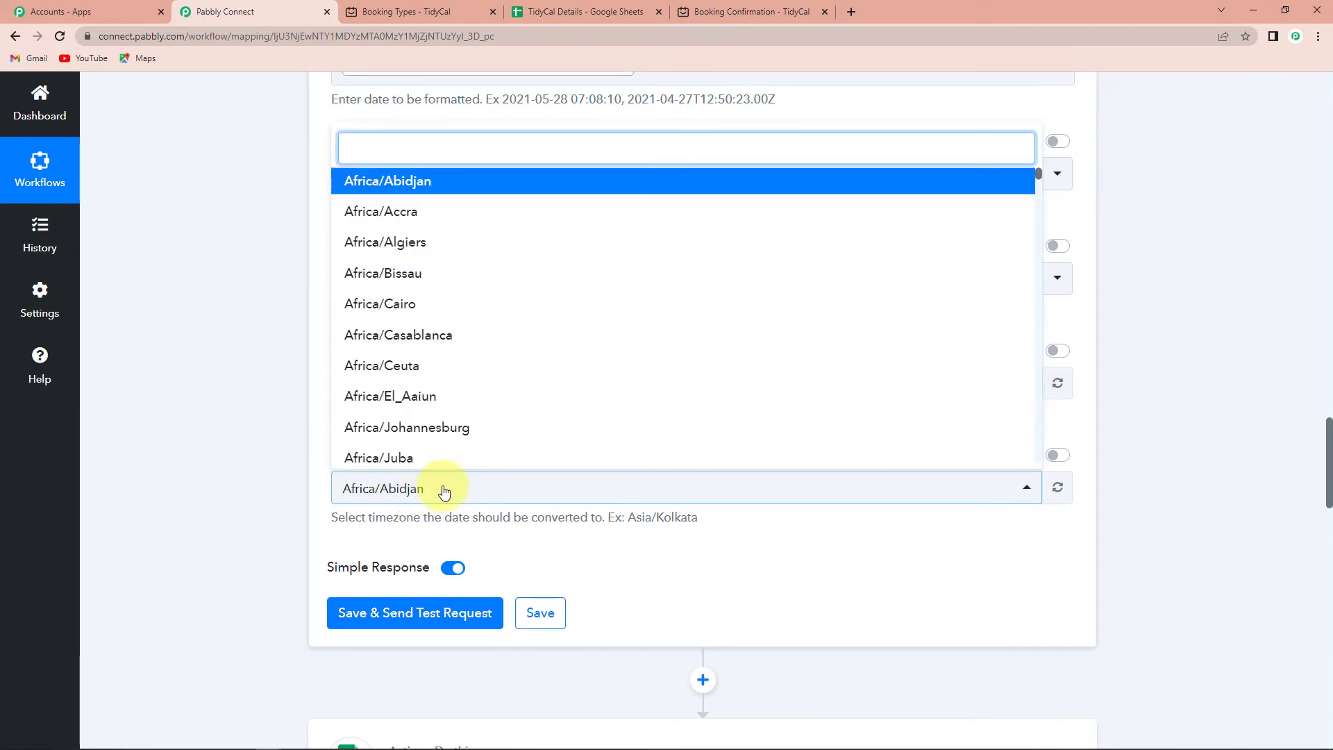
{"action": "type", "text": "kol"}
{"action": "left_click", "coordinate": [429, 417]}
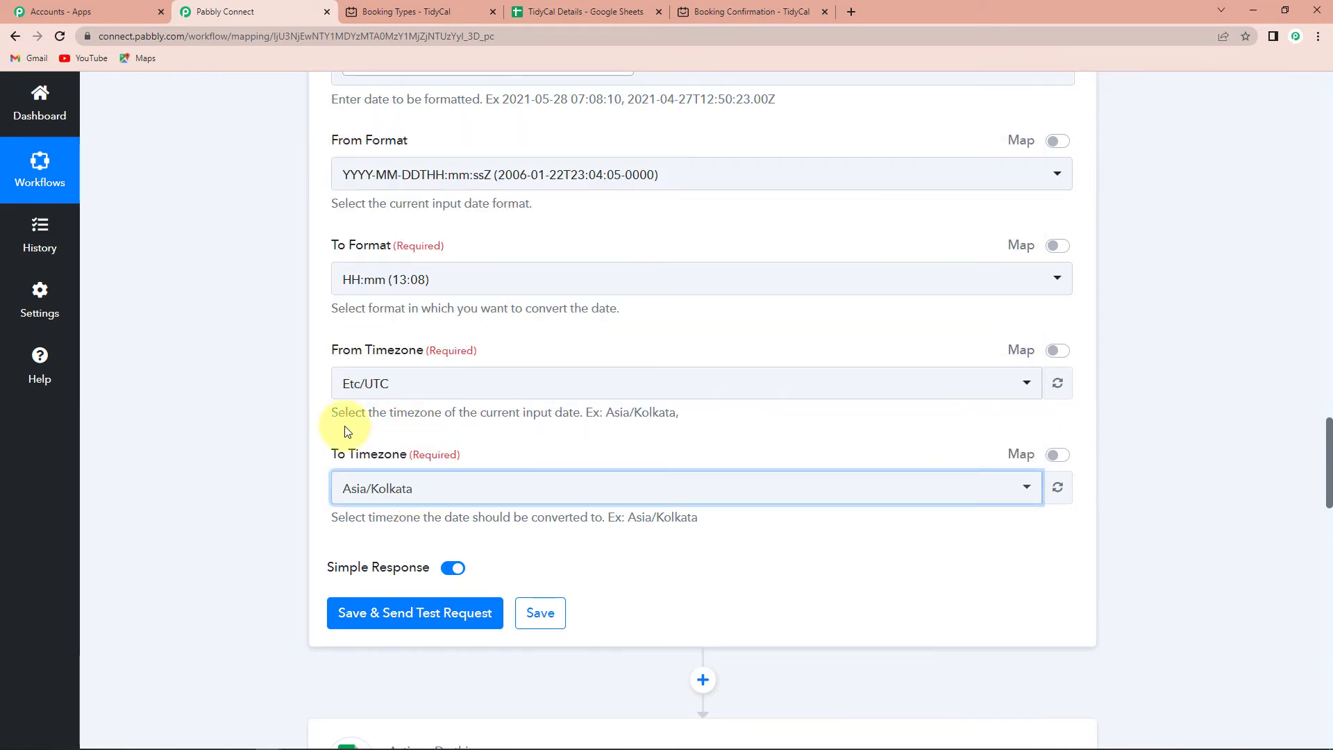
{"action": "scroll", "coordinate": [267, 426], "scroll_direction": "down", "scroll_amount": 3}
{"action": "left_click", "coordinate": [387, 410]}
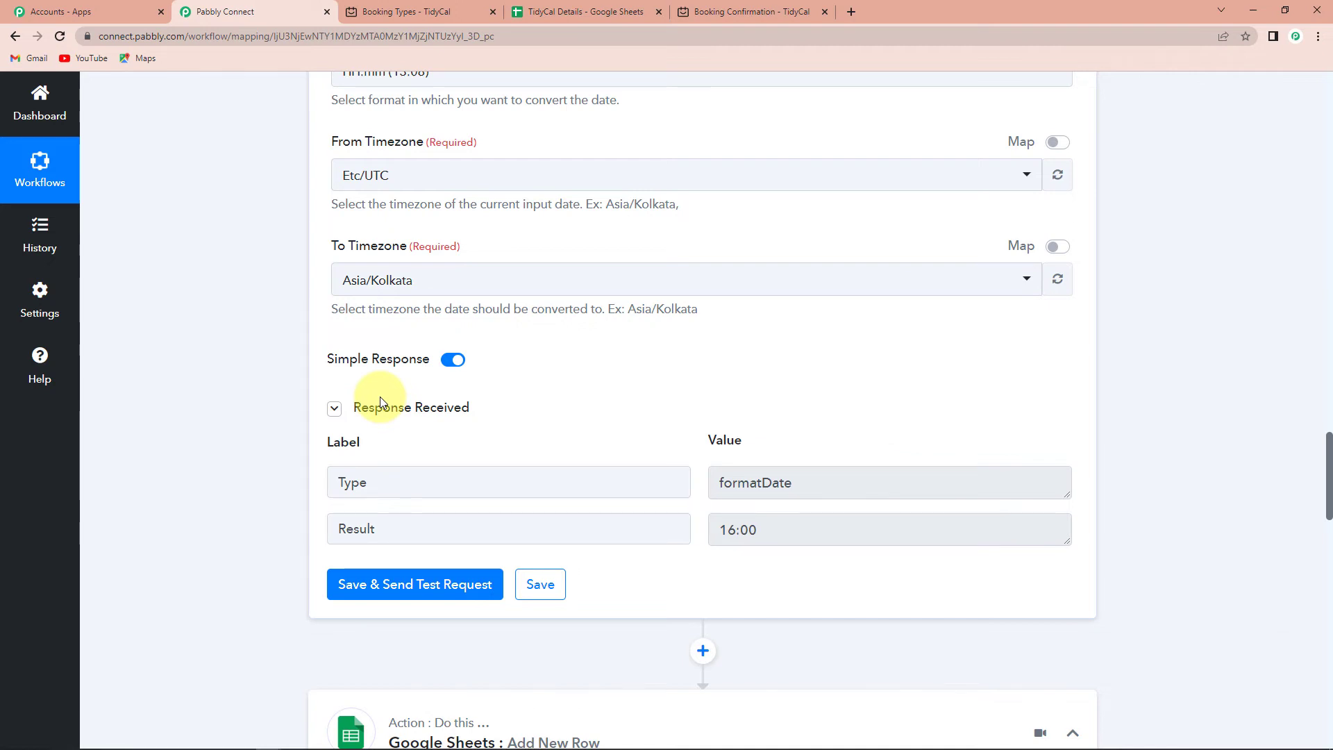
{"action": "left_click_drag", "start_coordinate": [765, 529], "coordinate": [713, 528]}
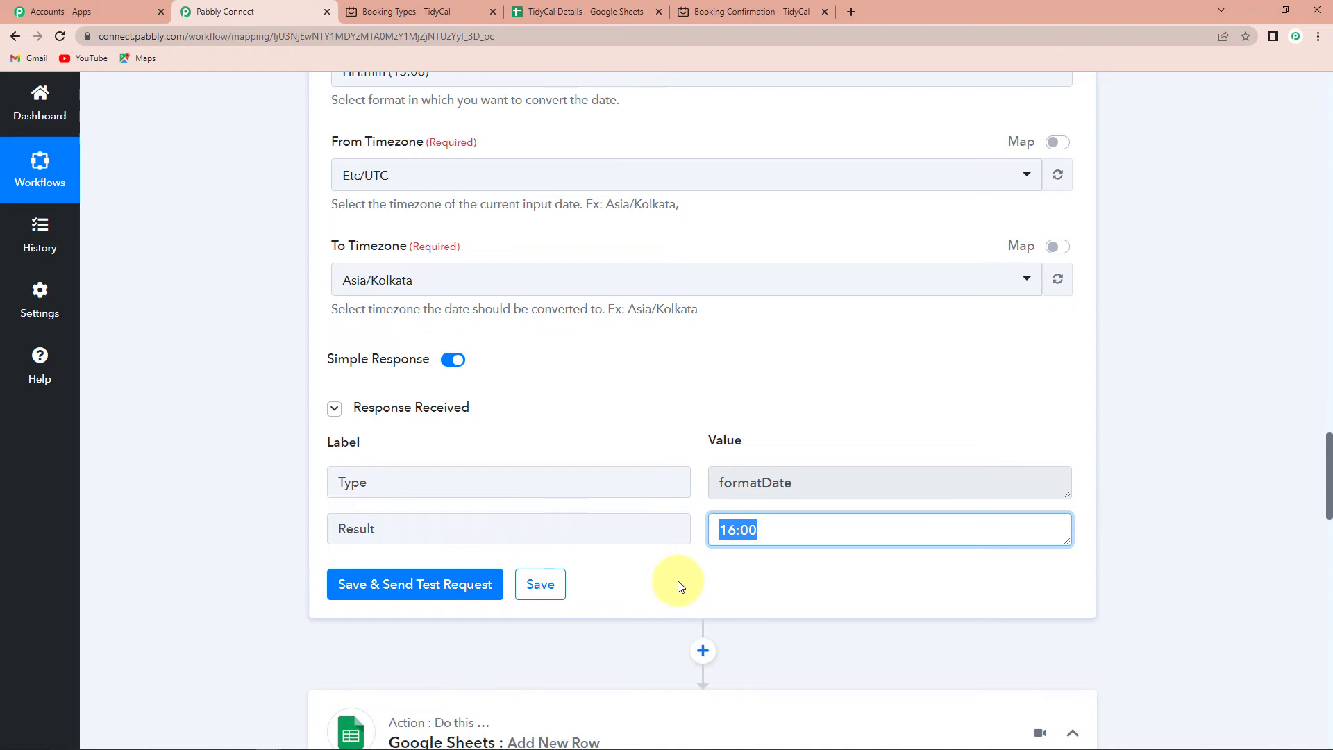
Keep the existing Google Sheets connection and map the formatted date 12-10-2022 into Scheduled Date.
{"action": "scroll", "coordinate": [678, 583], "scroll_direction": "down", "scroll_amount": 9}
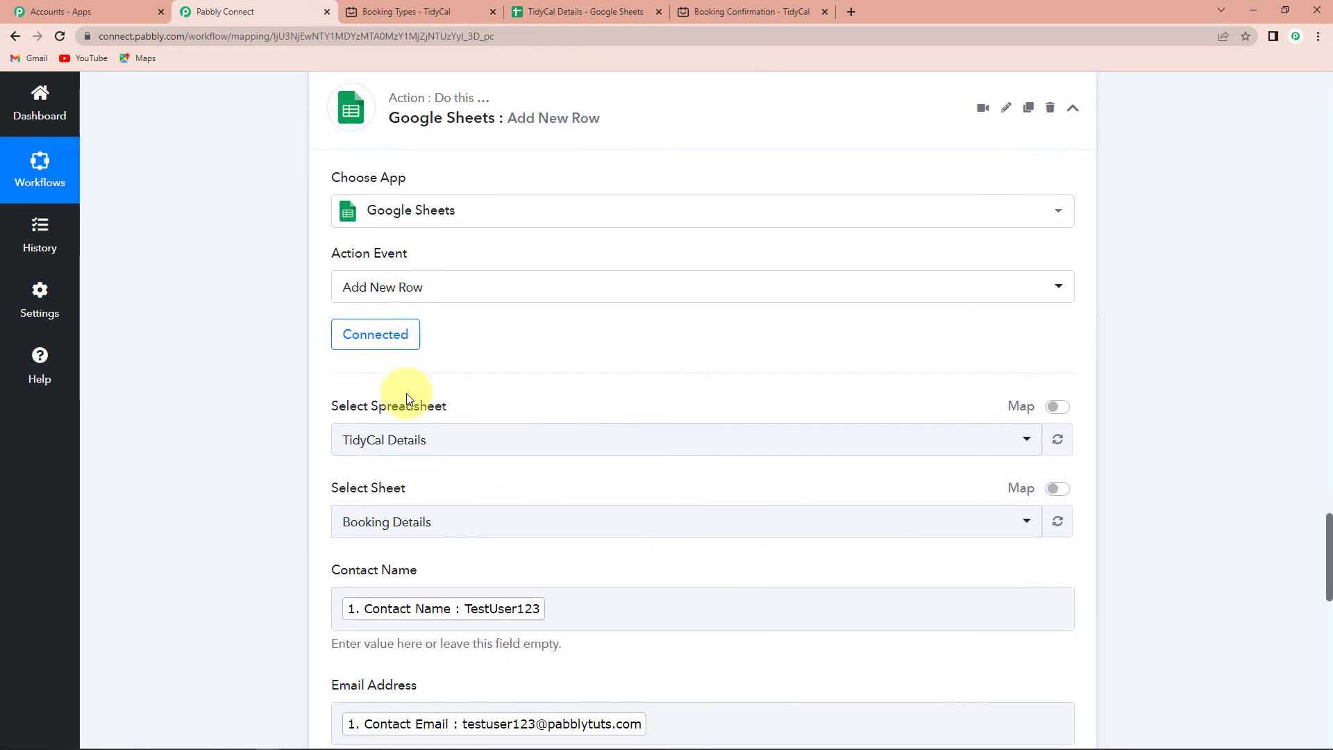
{"action": "left_click", "coordinate": [376, 336]}
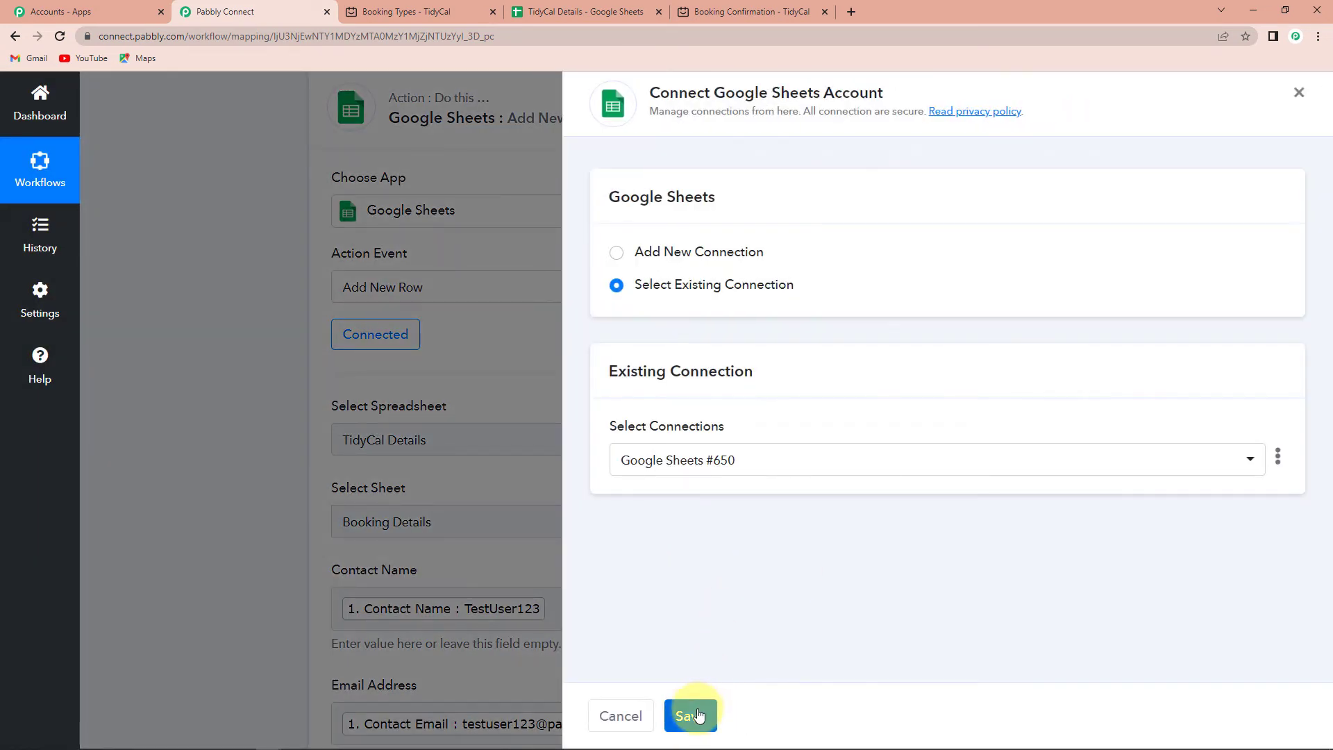
{"action": "left_click", "coordinate": [697, 715]}
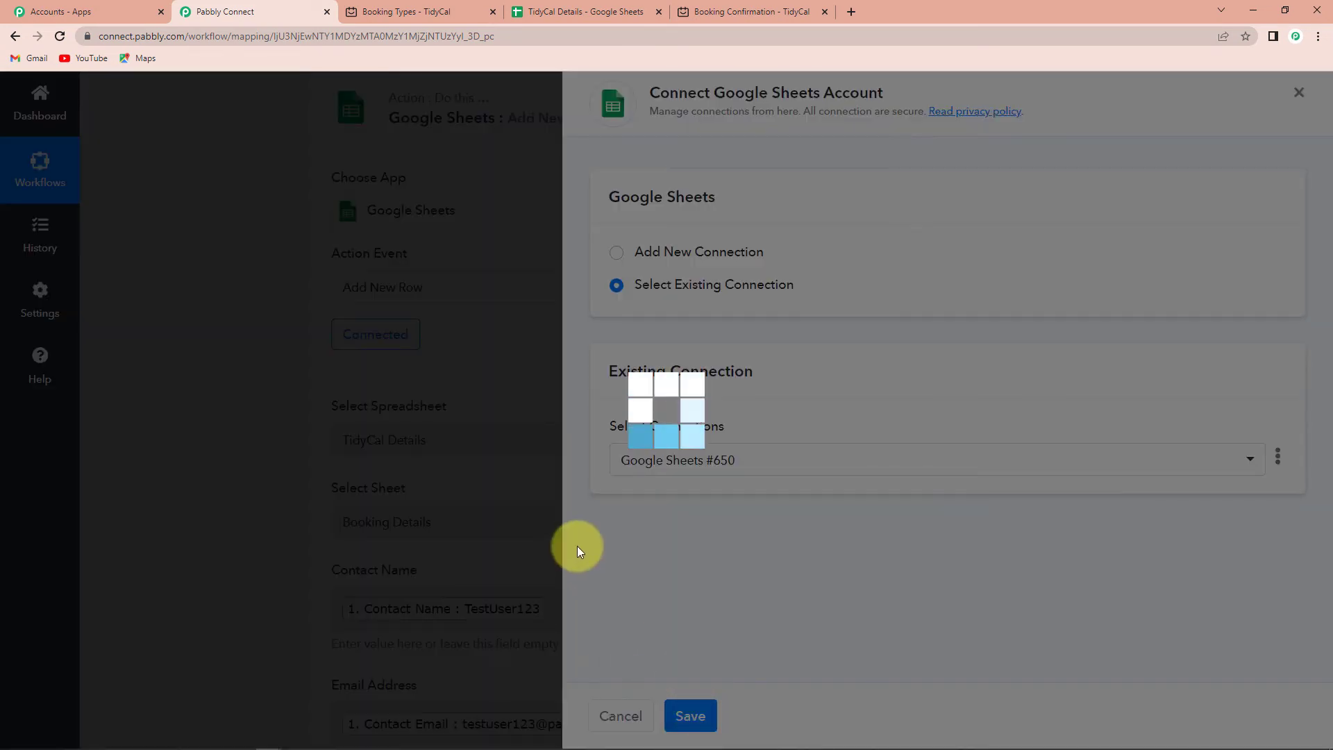
{"action": "scroll", "coordinate": [577, 546], "scroll_direction": "down", "scroll_amount": 4}
{"action": "scroll", "coordinate": [577, 545], "scroll_direction": "down", "scroll_amount": 7}
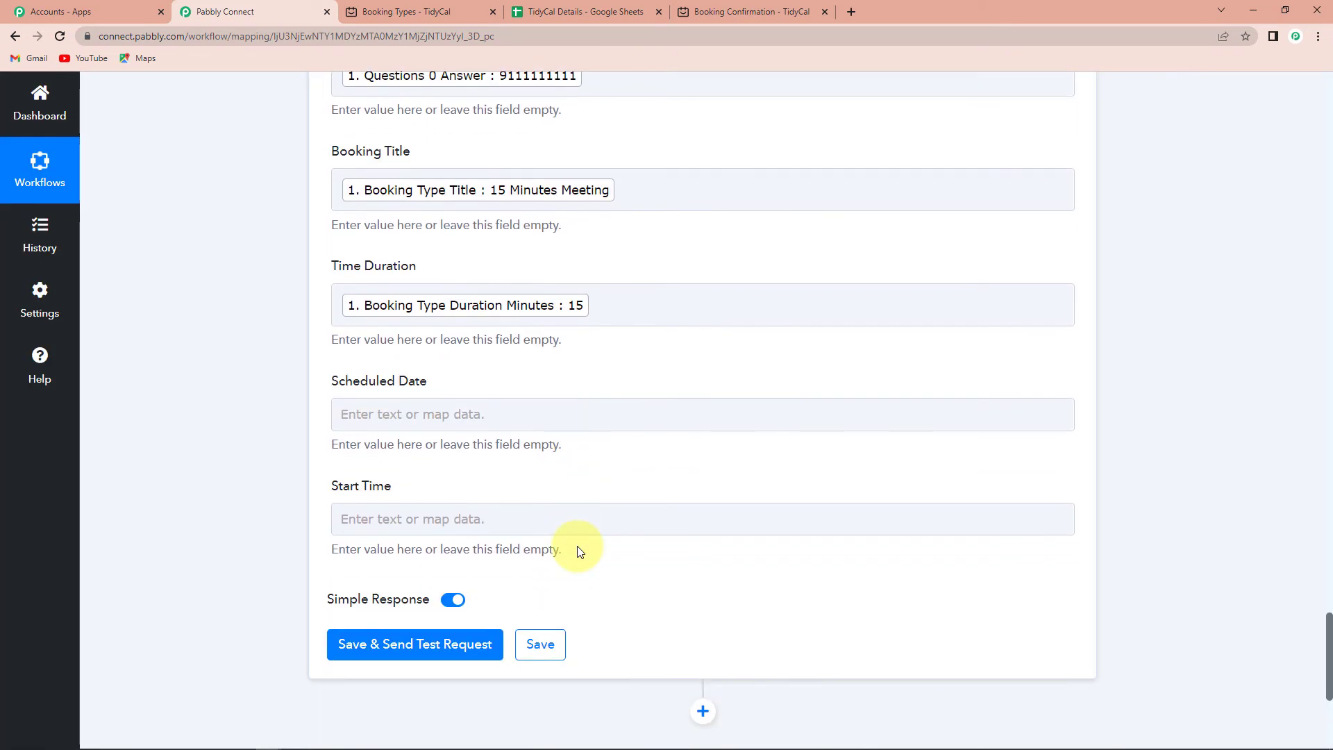
{"action": "left_click", "coordinate": [420, 408]}
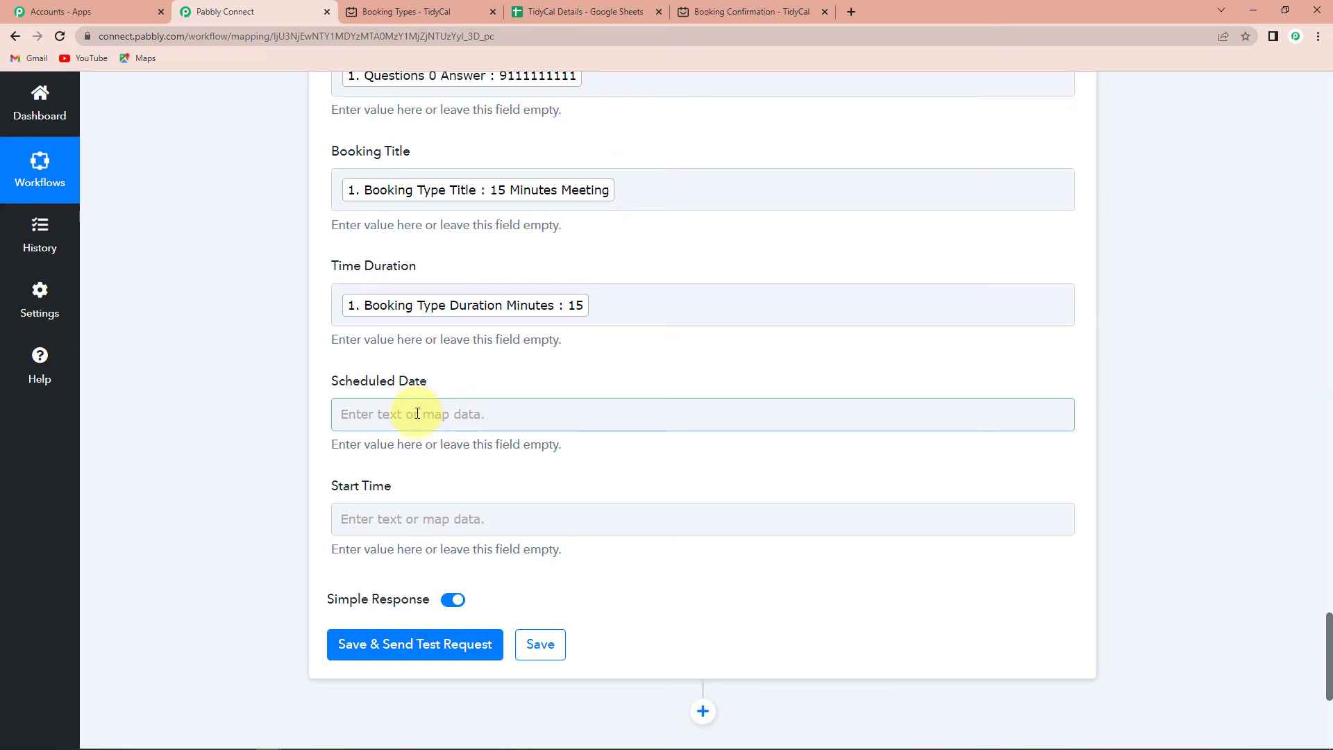
{"action": "left_click", "coordinate": [417, 413]}
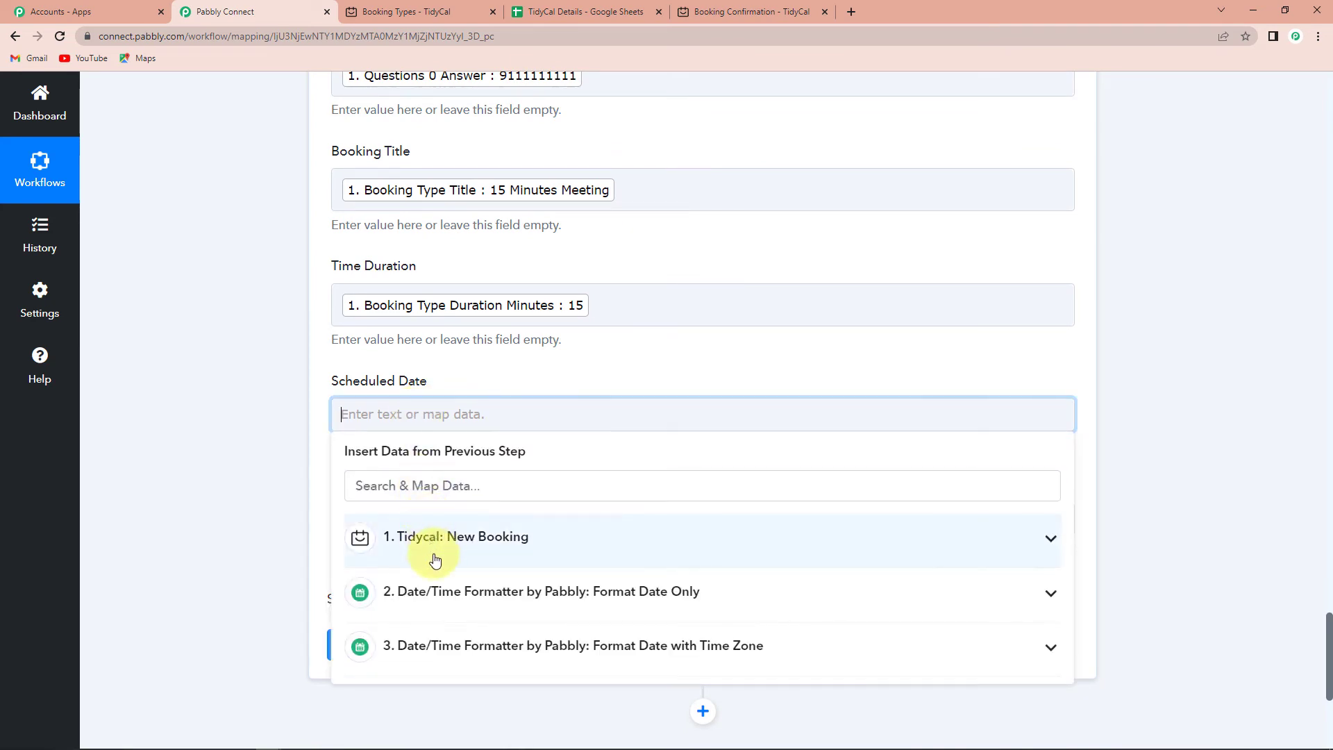
{"action": "left_click", "coordinate": [445, 601]}
{"action": "left_click", "coordinate": [444, 673]}
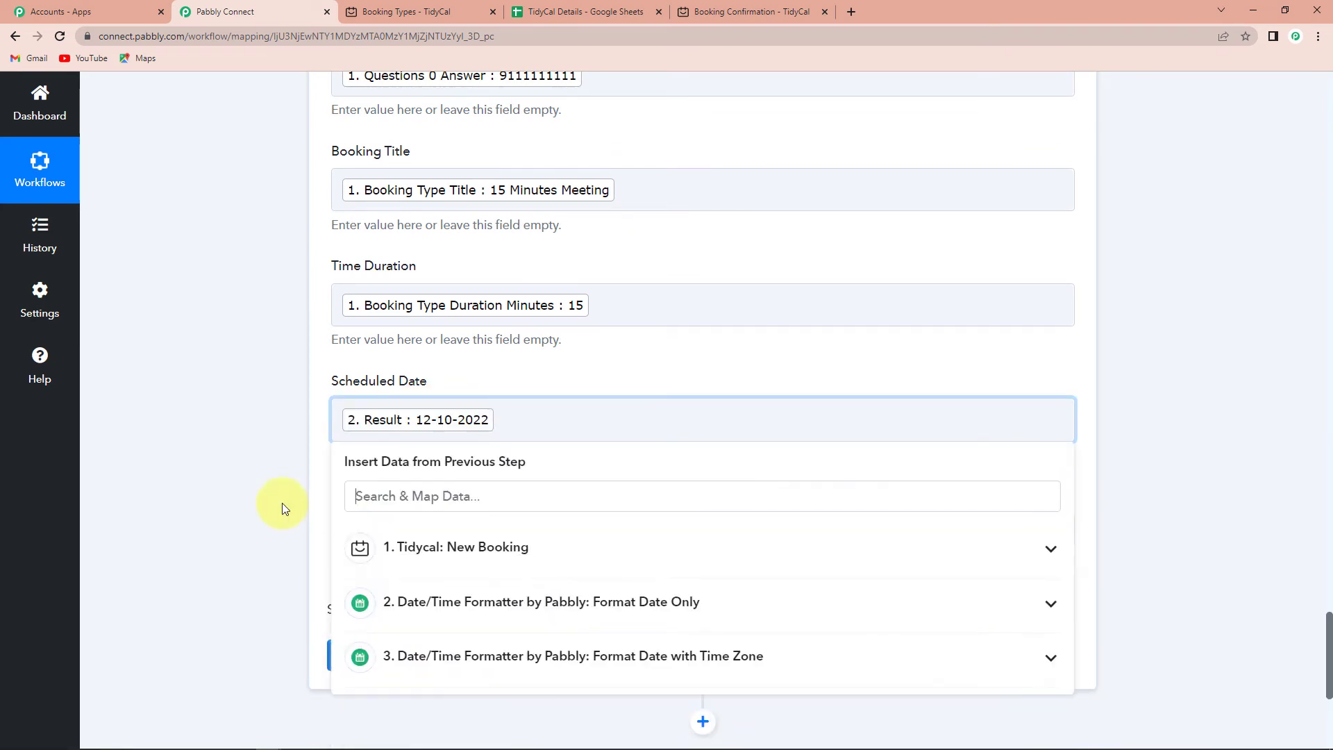
Map the time zone formatter's 16:00 result into Start Time.
{"action": "left_click", "coordinate": [273, 469]}
{"action": "scroll", "coordinate": [381, 403], "scroll_direction": "down", "scroll_amount": 2}
{"action": "left_click", "coordinate": [415, 392]}
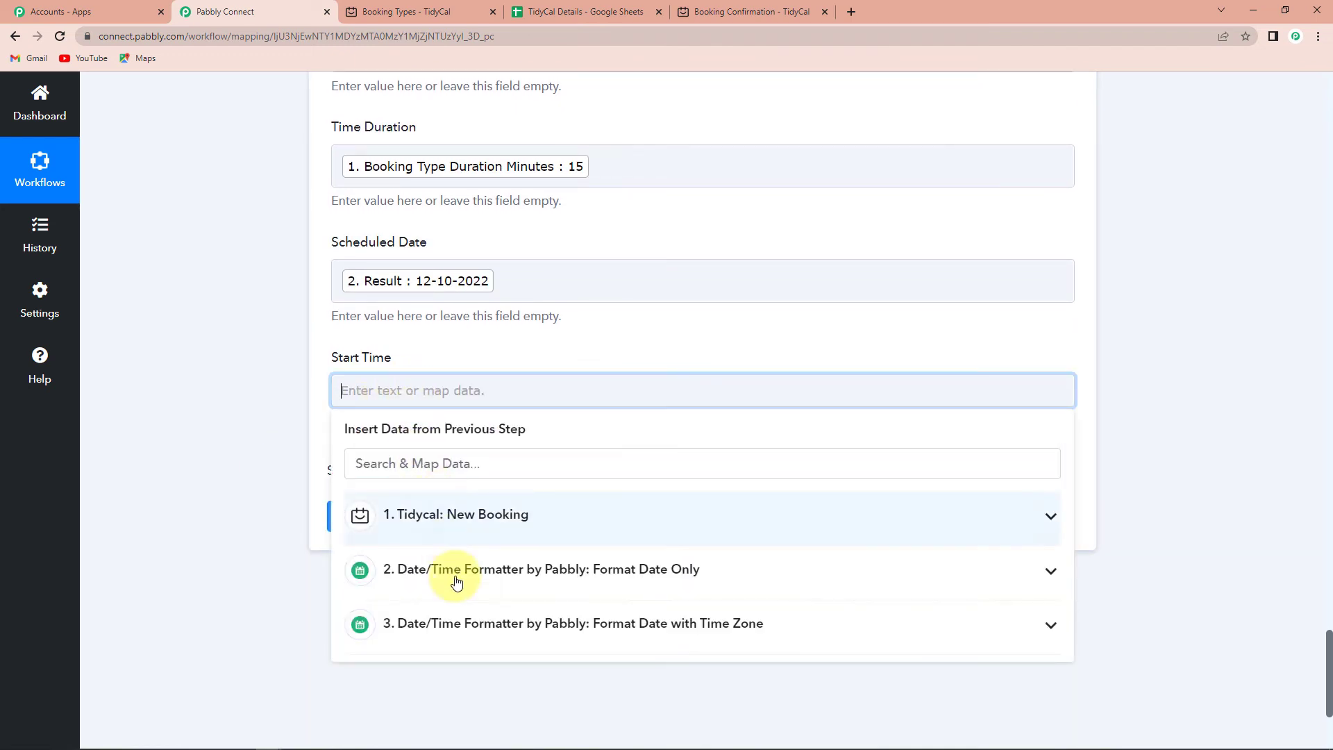
{"action": "left_click", "coordinate": [456, 625]}
{"action": "left_click", "coordinate": [447, 705]}
{"action": "left_click", "coordinate": [302, 606]}
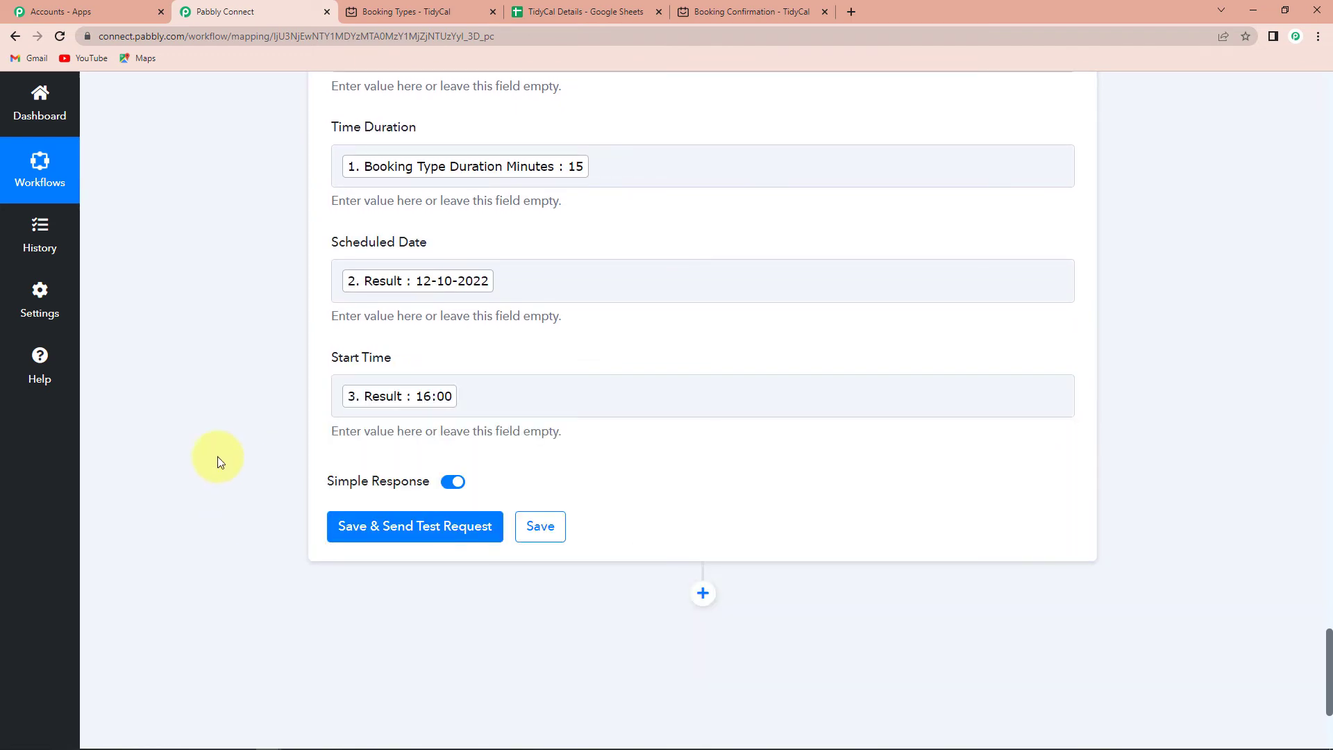
Send a test row, writing 7 cells to 'Booking Details'!A2:G2.
{"action": "scroll", "coordinate": [437, 409], "scroll_direction": "up", "scroll_amount": 2}
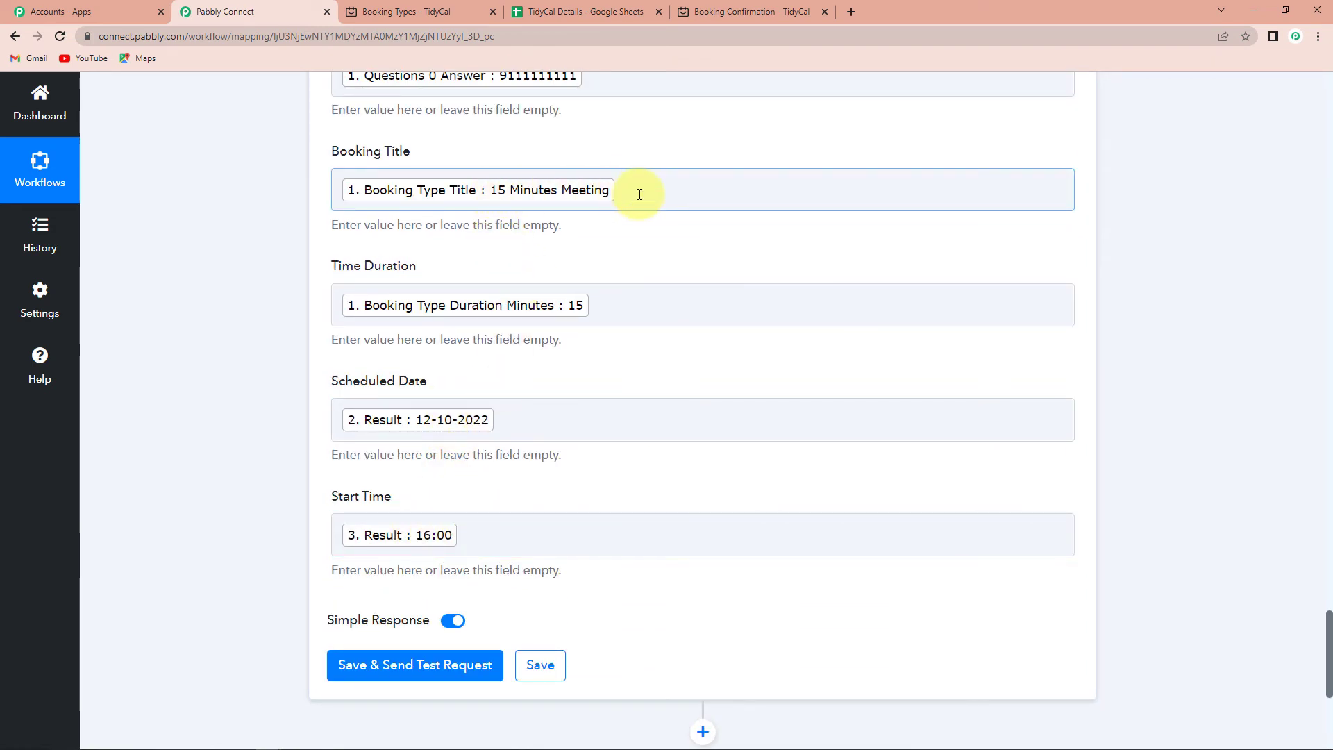
{"action": "scroll", "coordinate": [451, 564], "scroll_direction": "down", "scroll_amount": 1}
{"action": "left_click", "coordinate": [405, 604]}
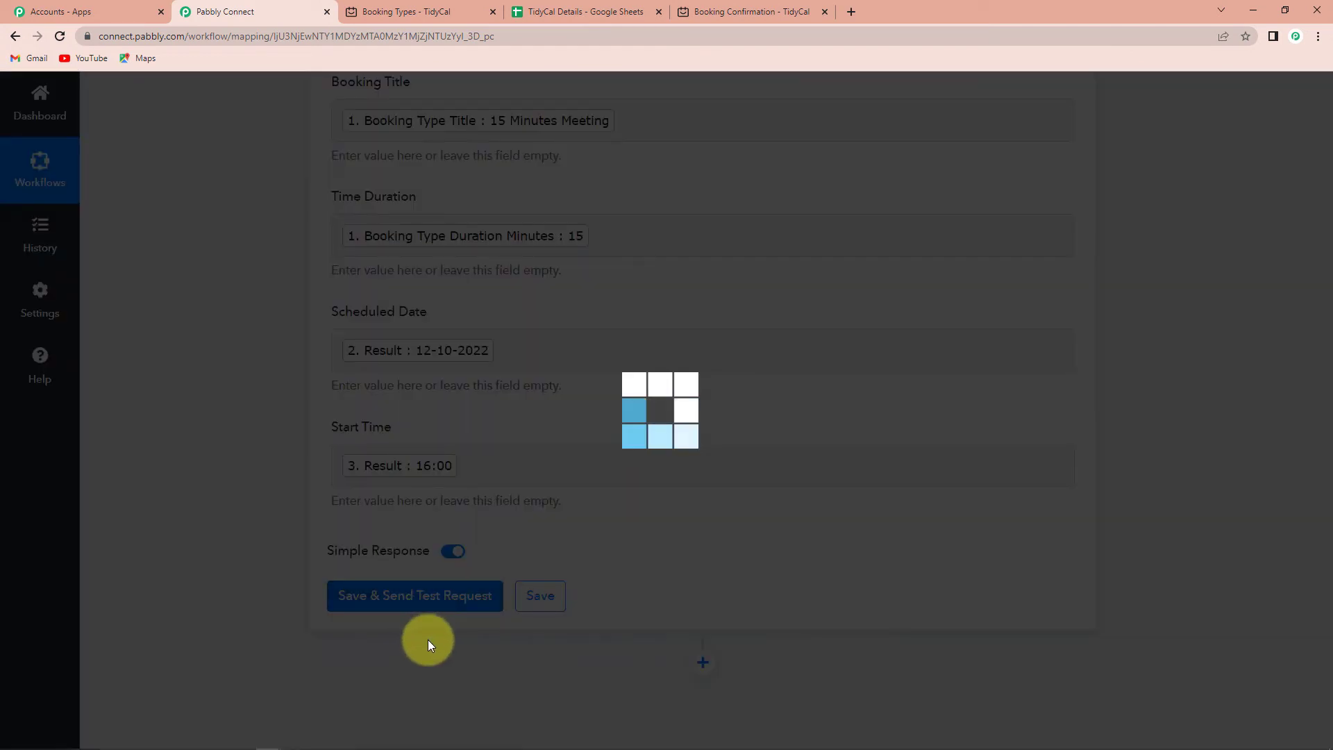
{"action": "scroll", "coordinate": [1140, 580], "scroll_direction": "down", "scroll_amount": 4}
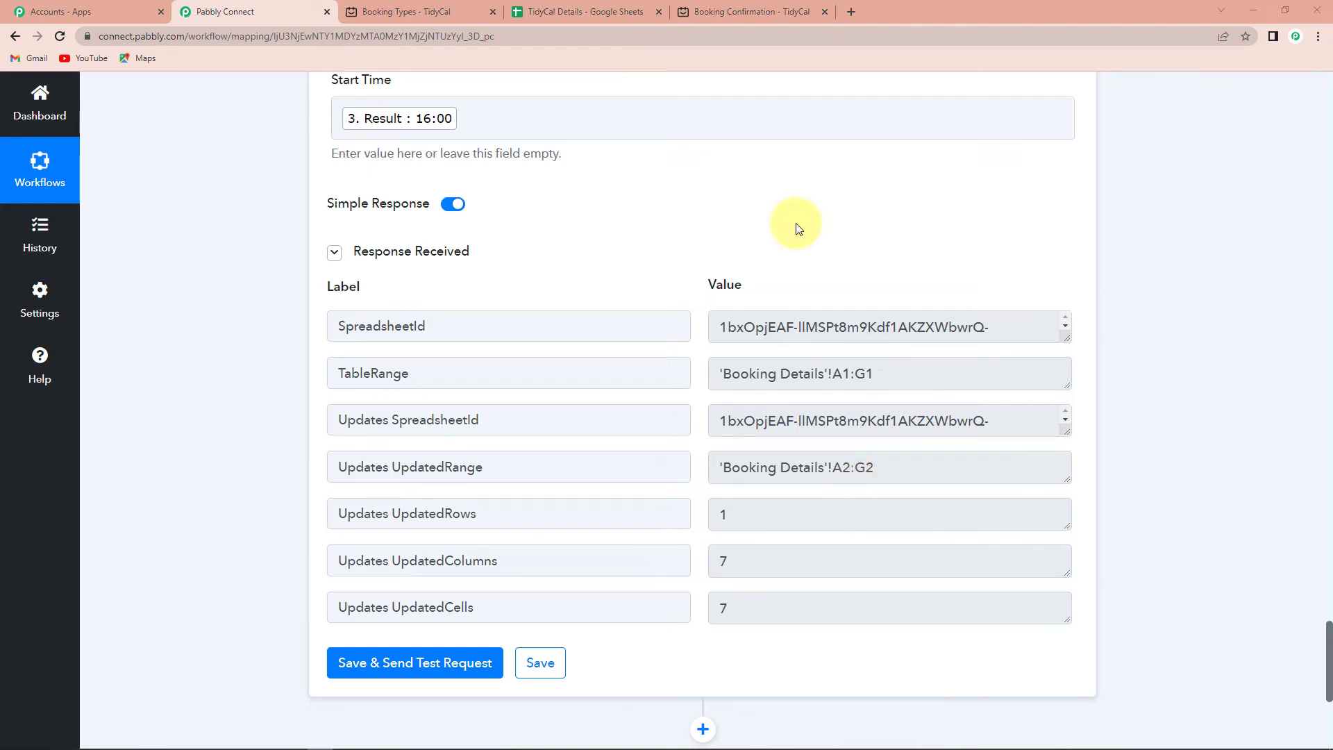
Check that Booking Details row 2 holds the test booking: 15 Minutes Meeting, 15, 12/10/2022, 4:00:00 PM.
{"action": "left_click", "coordinate": [572, 14]}
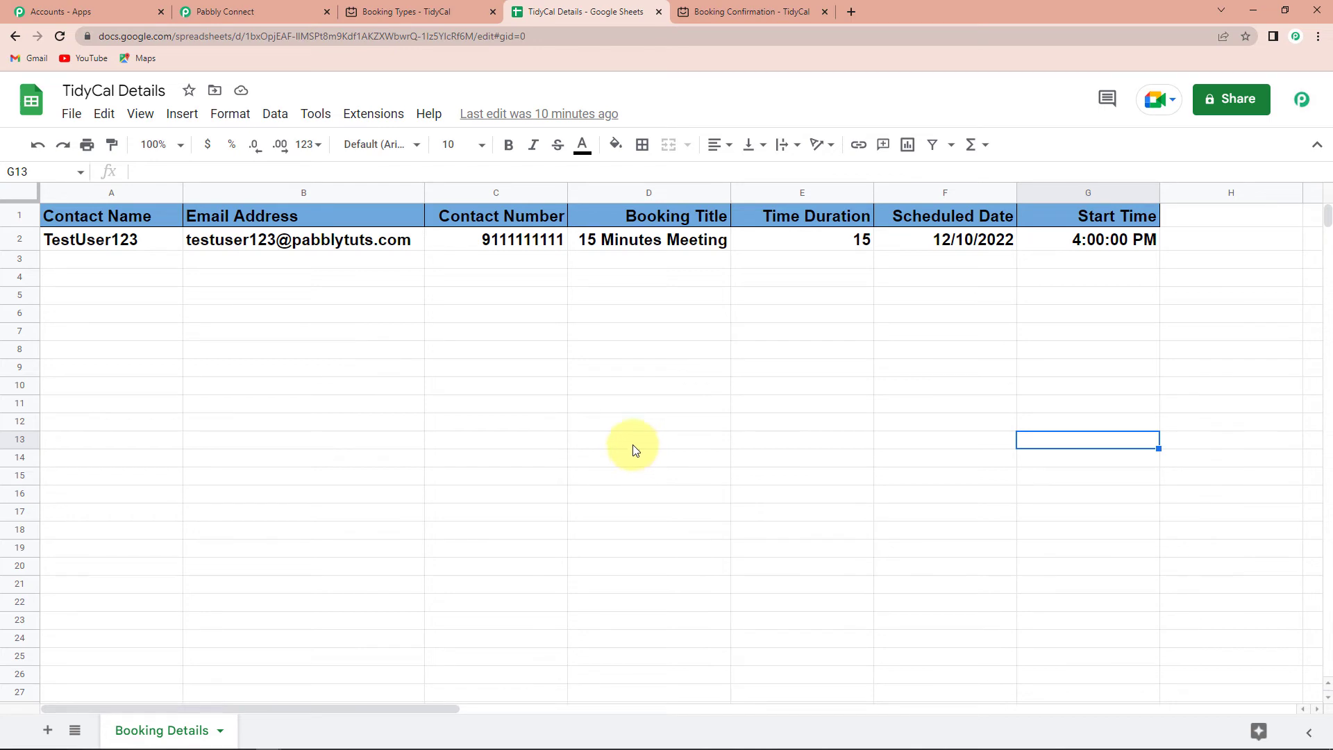
Copy the 15 Minutes Meeting booking link from TidyCal and load it in a new tab.
{"action": "left_click", "coordinate": [399, 12]}
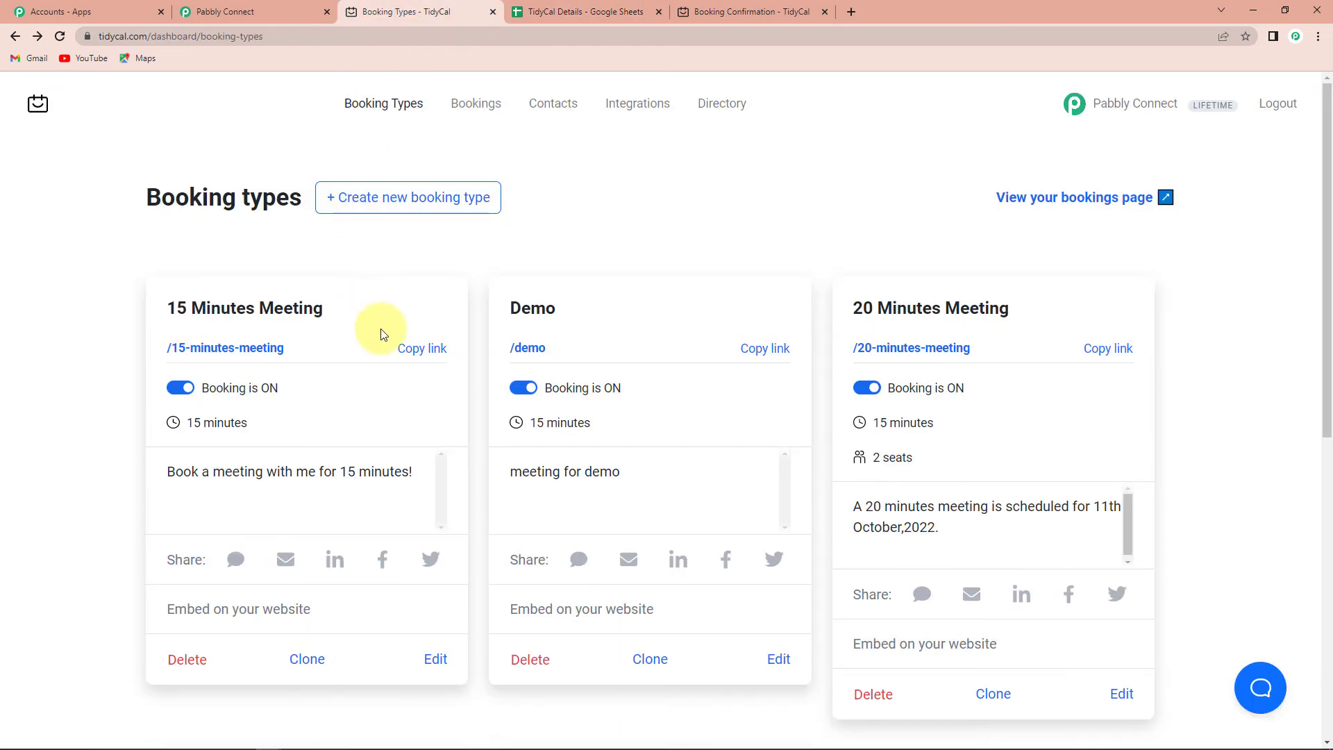
{"action": "left_click", "coordinate": [423, 348]}
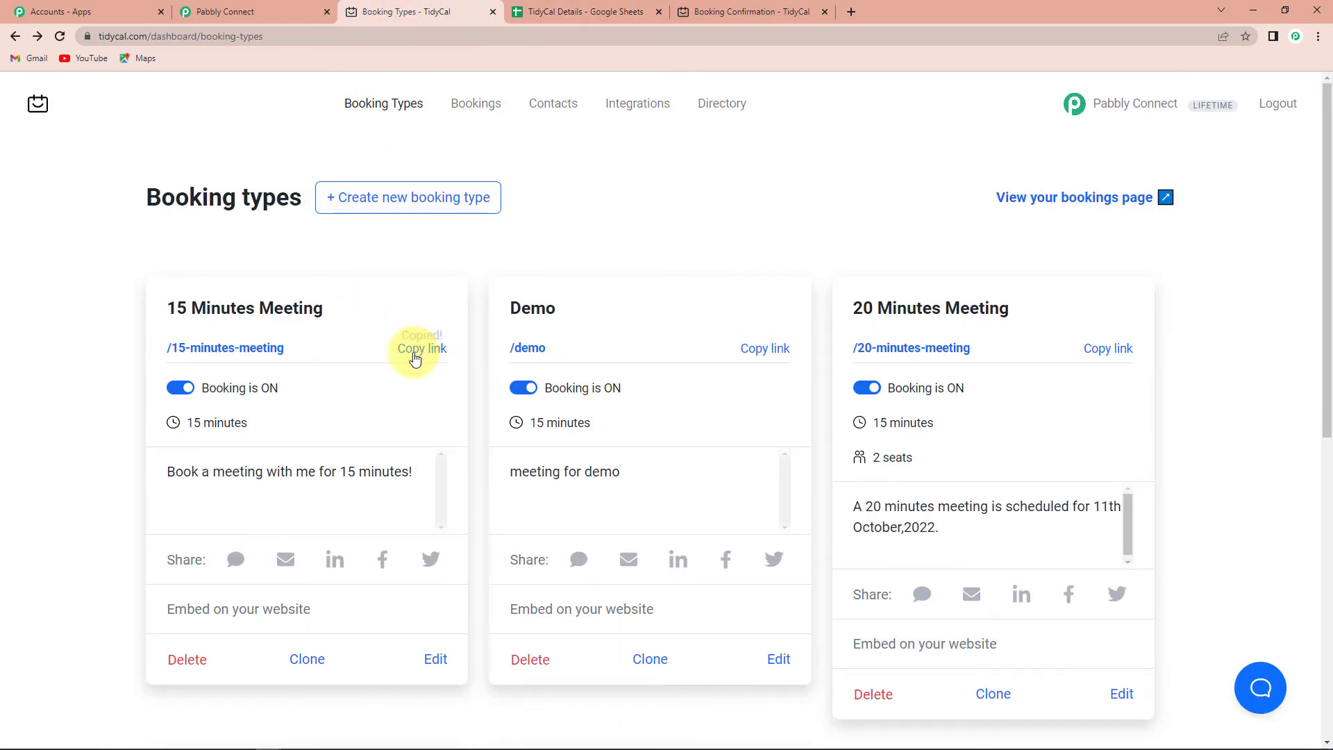
{"action": "left_click", "coordinate": [848, 13]}
{"action": "key", "text": "ctrl+v"}
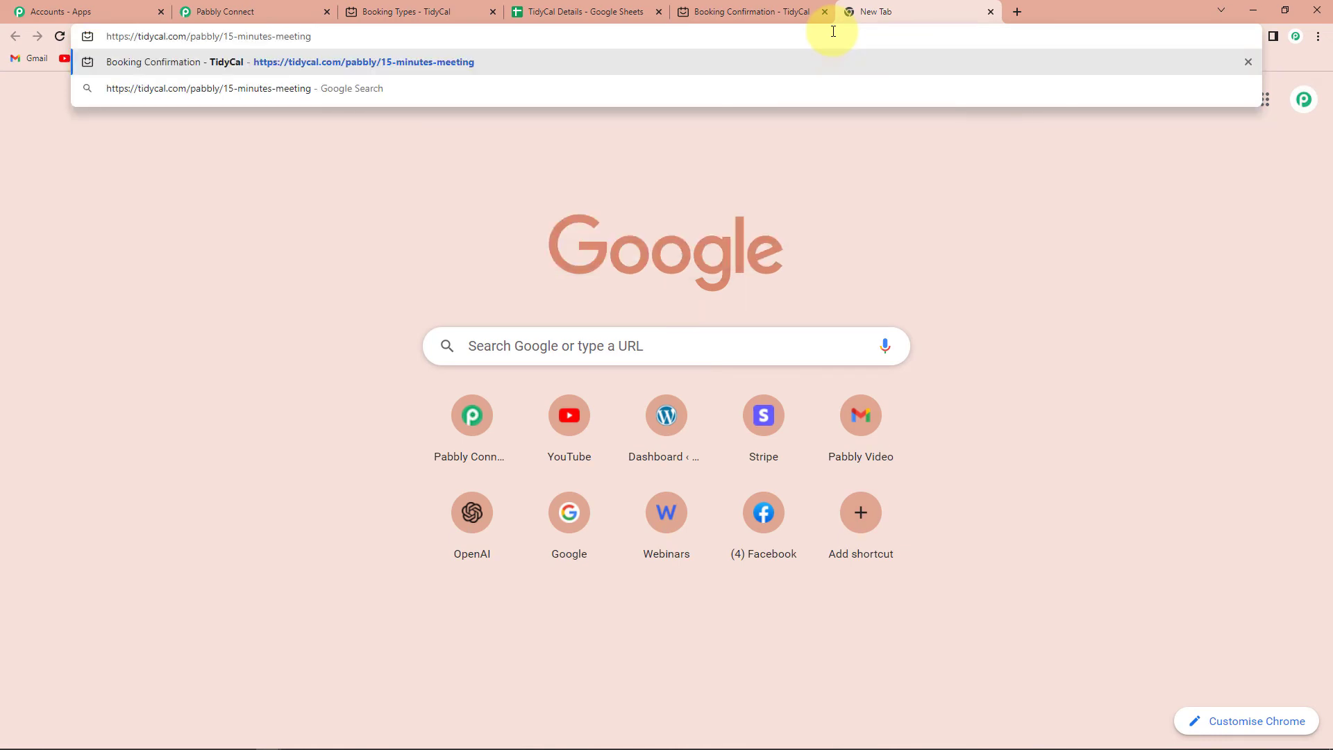
{"action": "key", "text": "Return"}
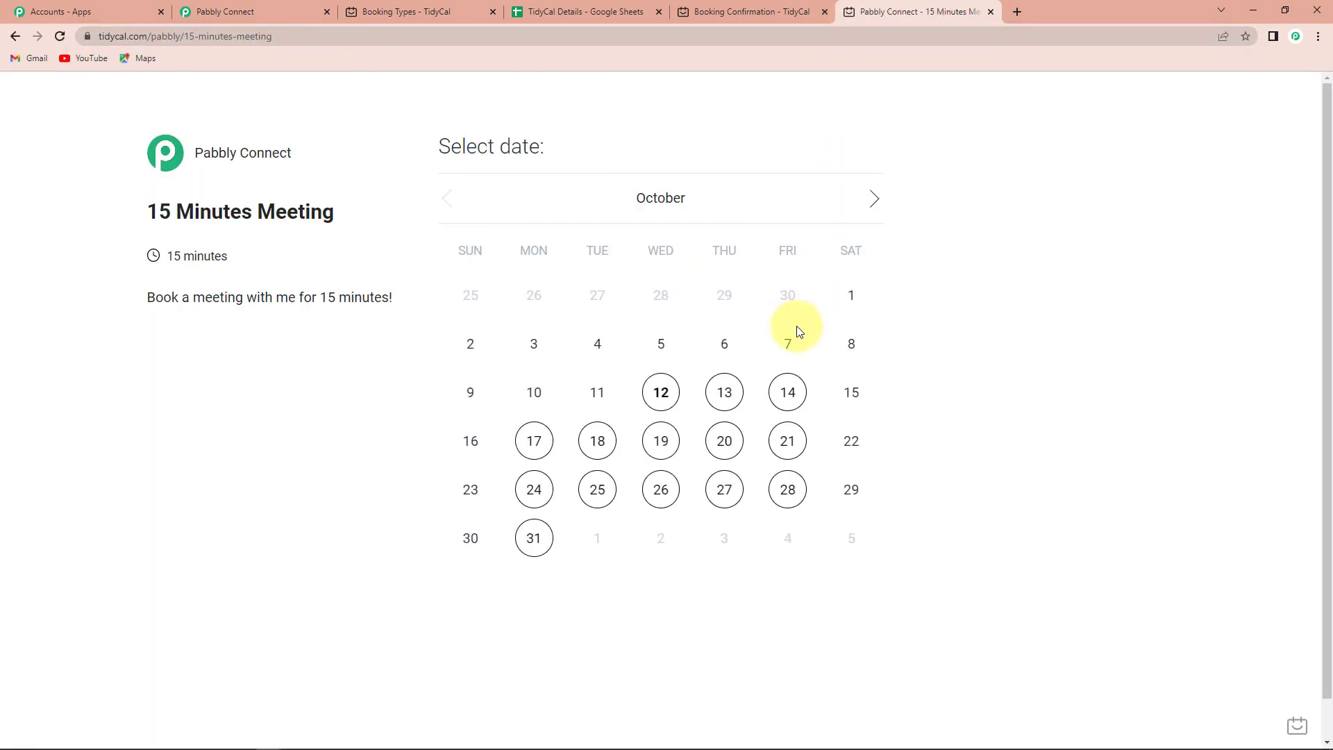
Choose October 13 at 2:00 pm for the meeting.
{"action": "left_click", "coordinate": [725, 393]}
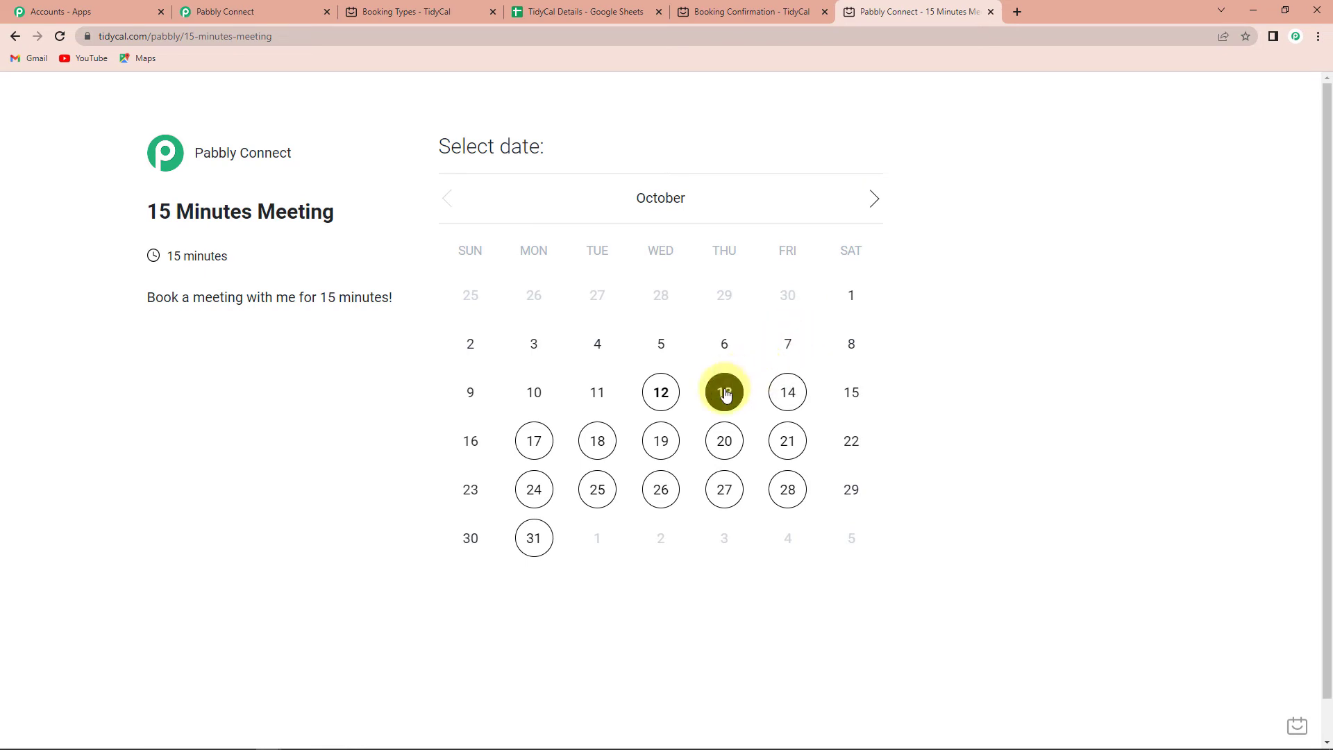
{"action": "left_click", "coordinate": [1017, 343]}
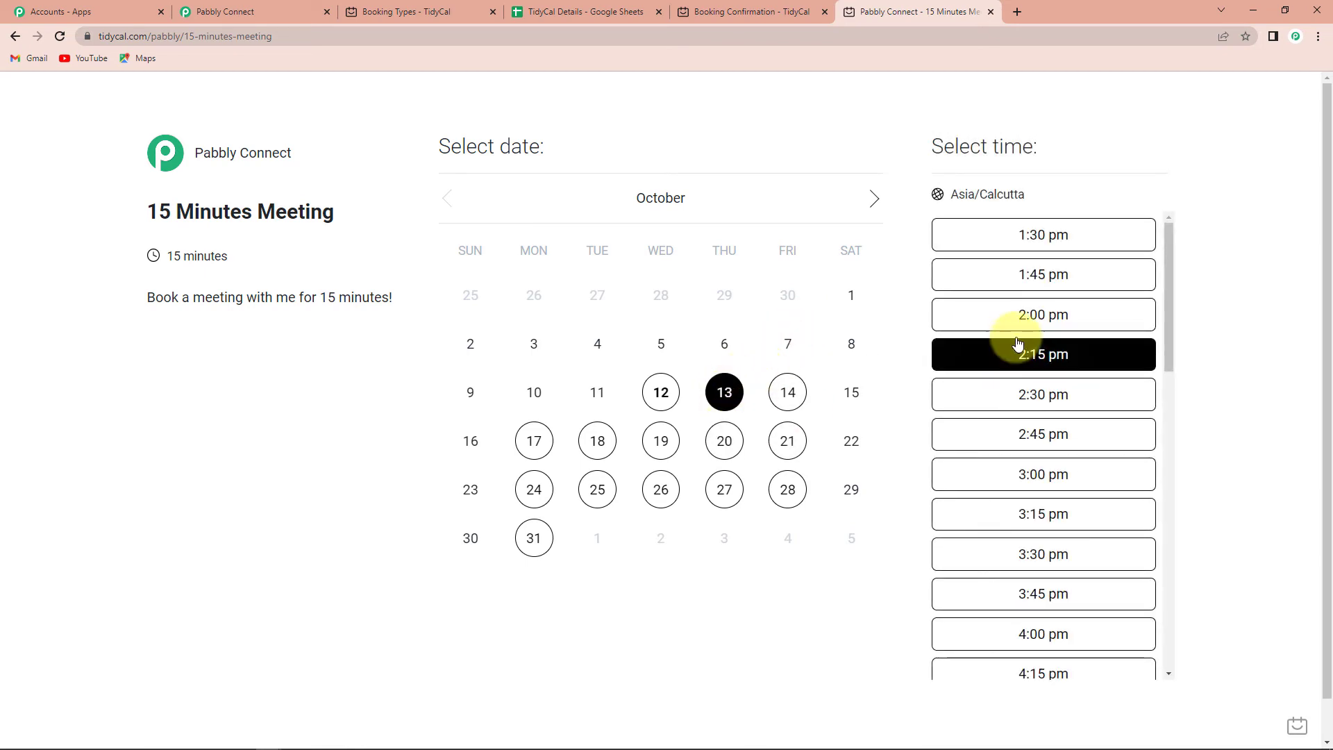
{"action": "left_click", "coordinate": [1007, 320]}
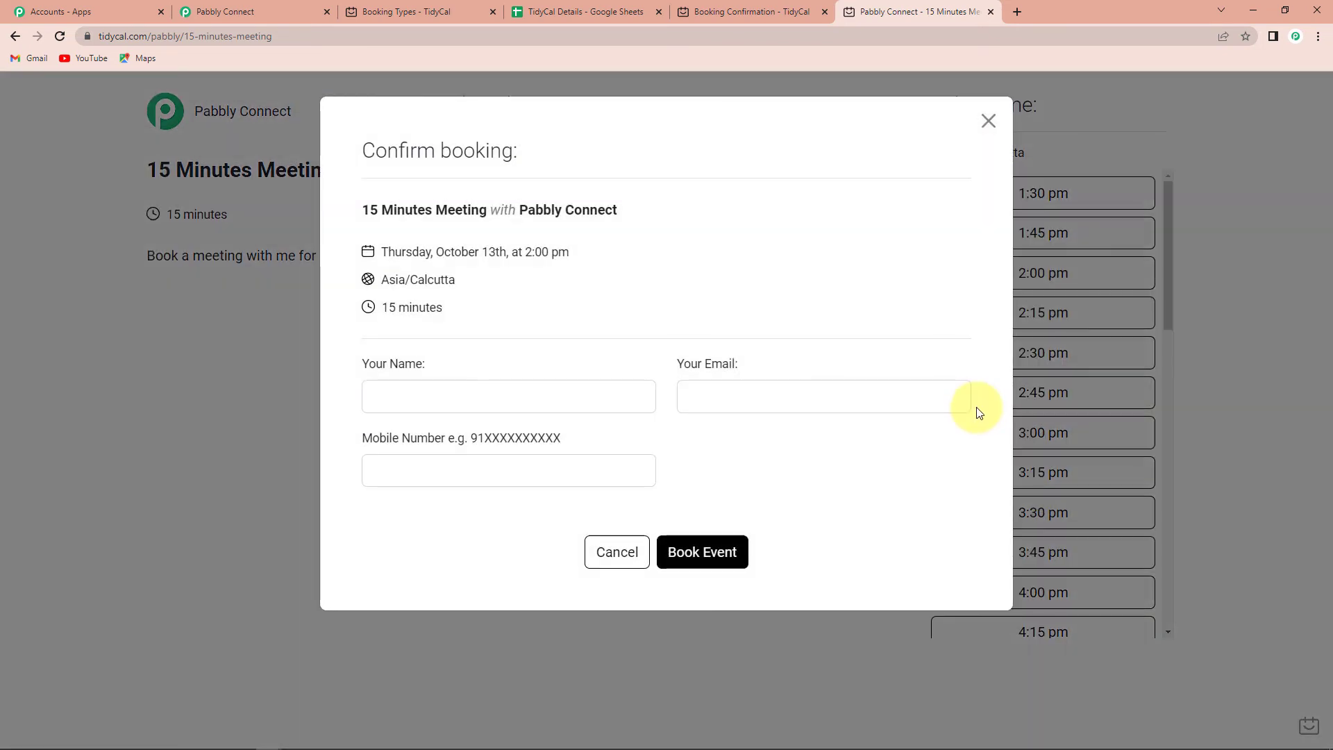
Fill in the visitor's name, e-mail and mobile number, book the event, and check the spreadsheet.
{"action": "left_click", "coordinate": [390, 396]}
{"action": "type", "text": "Demo"}
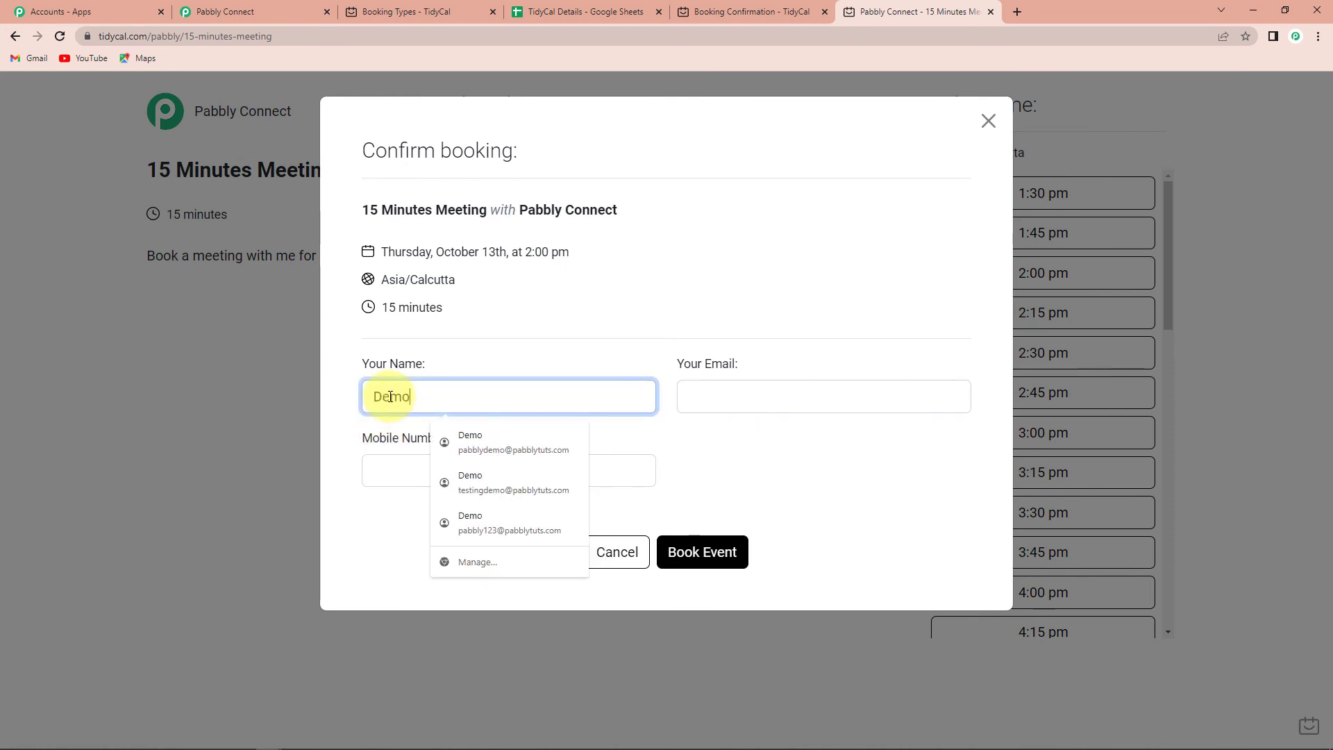
{"action": "type", "text": " user"}
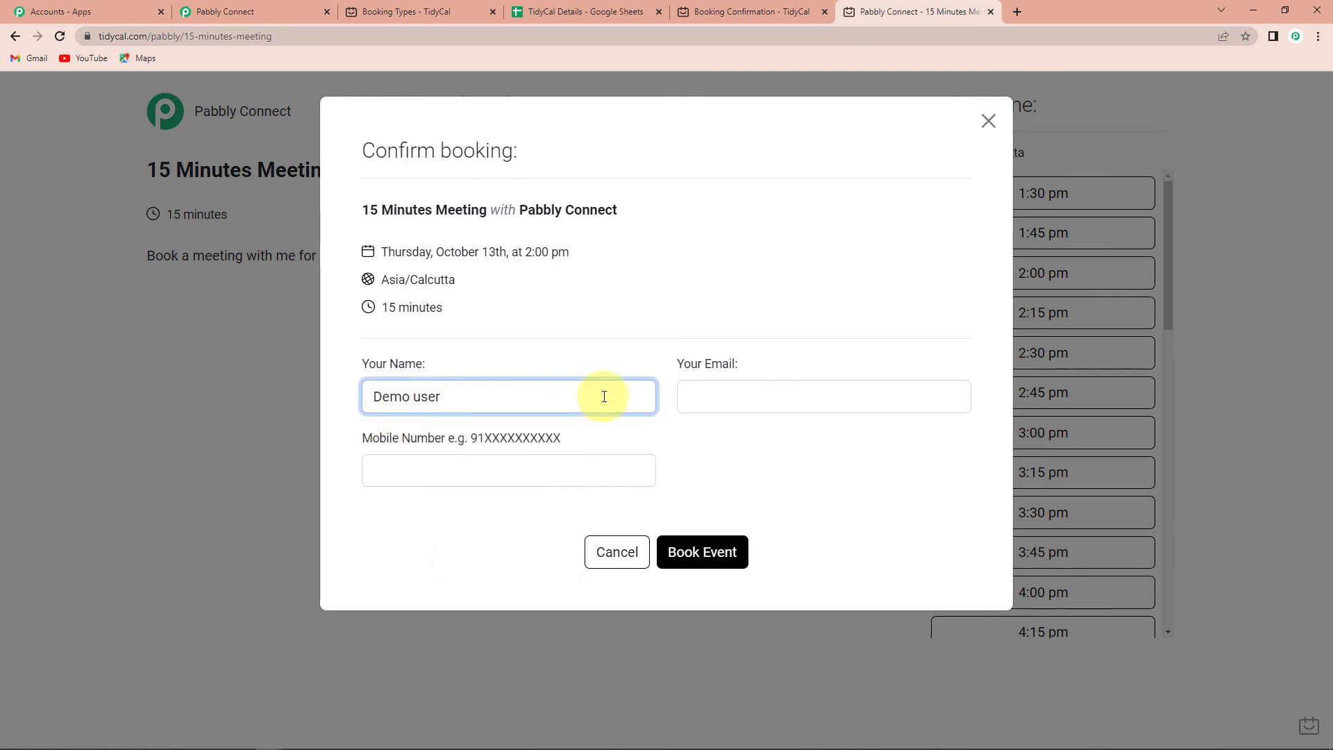
{"action": "left_click", "coordinate": [694, 401]}
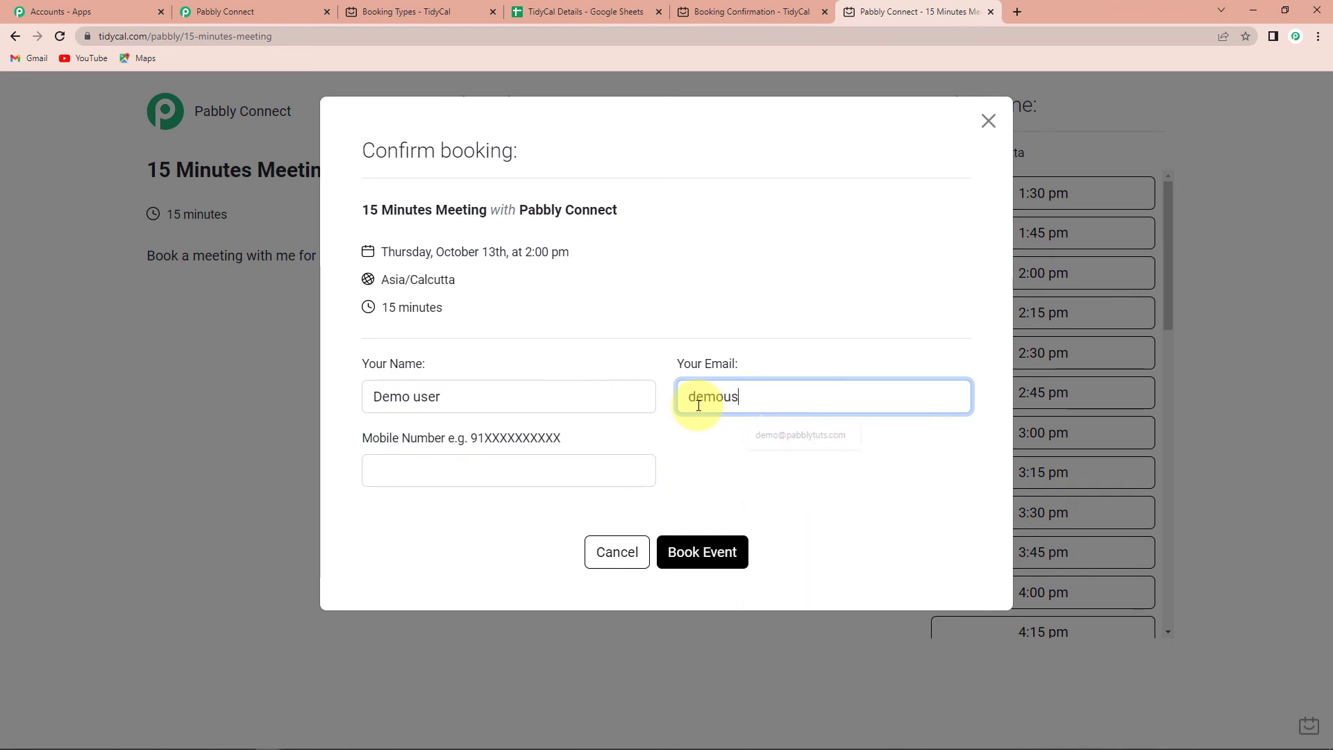
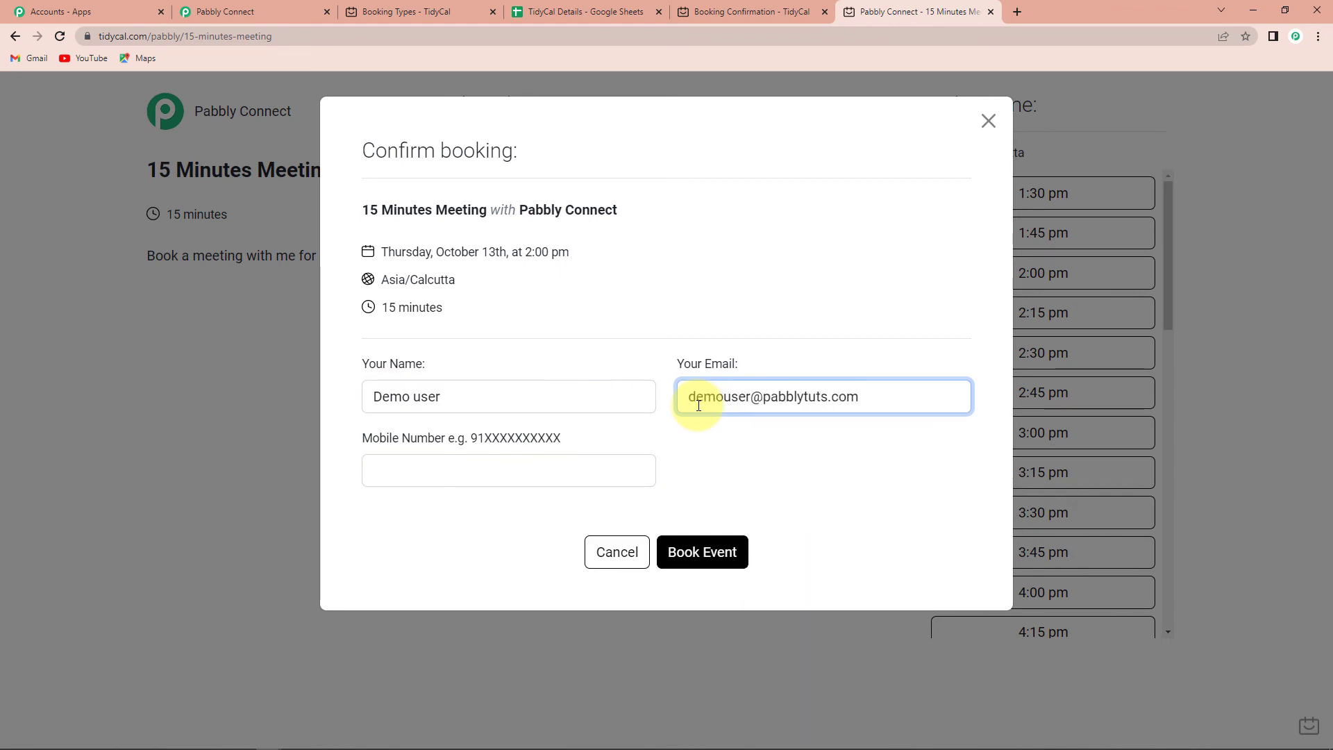
{"action": "left_click", "coordinate": [553, 471]}
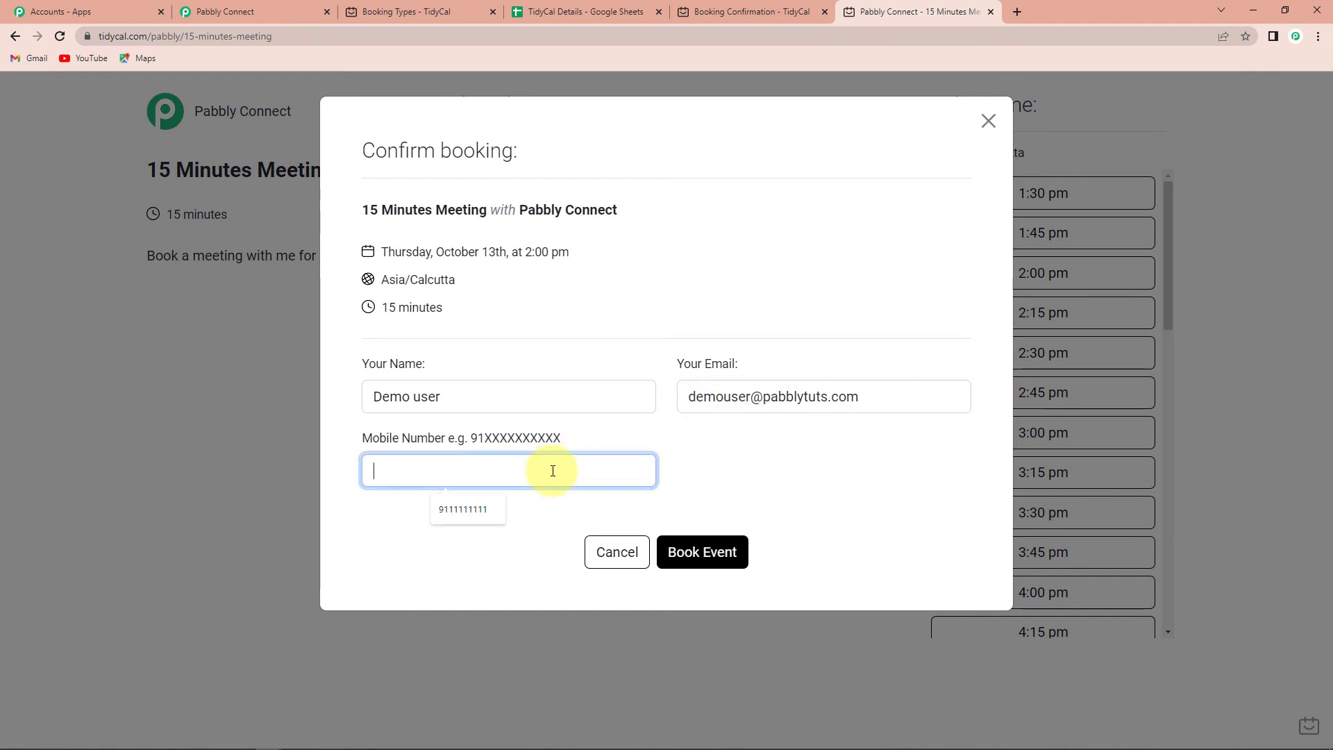
{"action": "left_click", "coordinate": [473, 506]}
{"action": "left_click", "coordinate": [686, 561]}
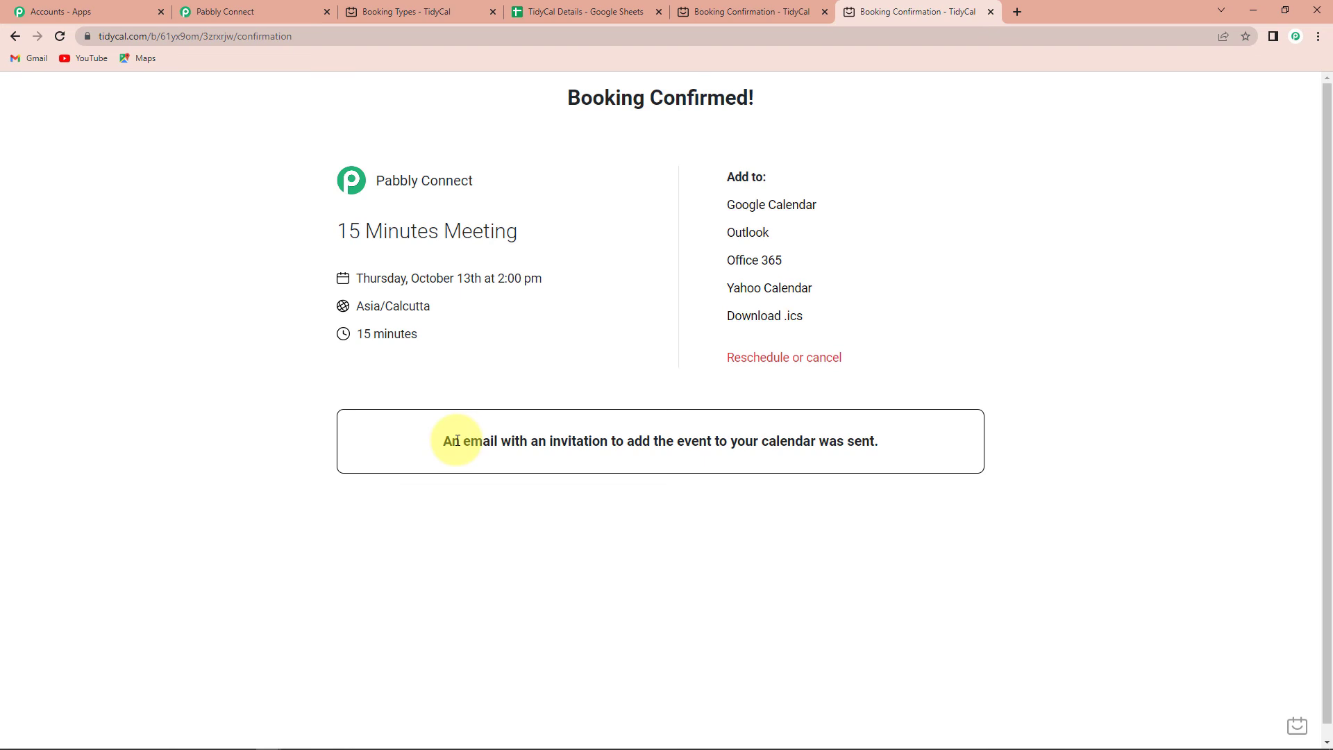
{"action": "key", "text": "ctrl+4"}
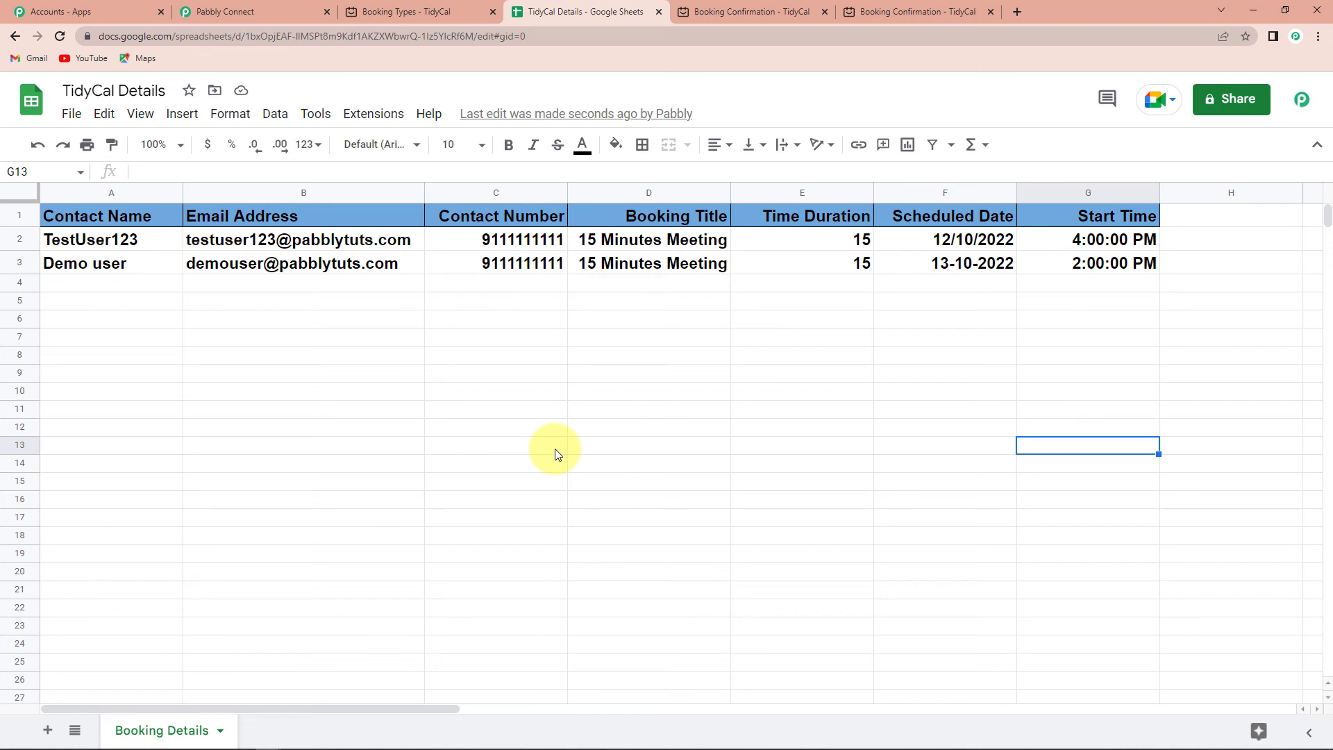
{"action": "left_click", "coordinate": [281, 11]}
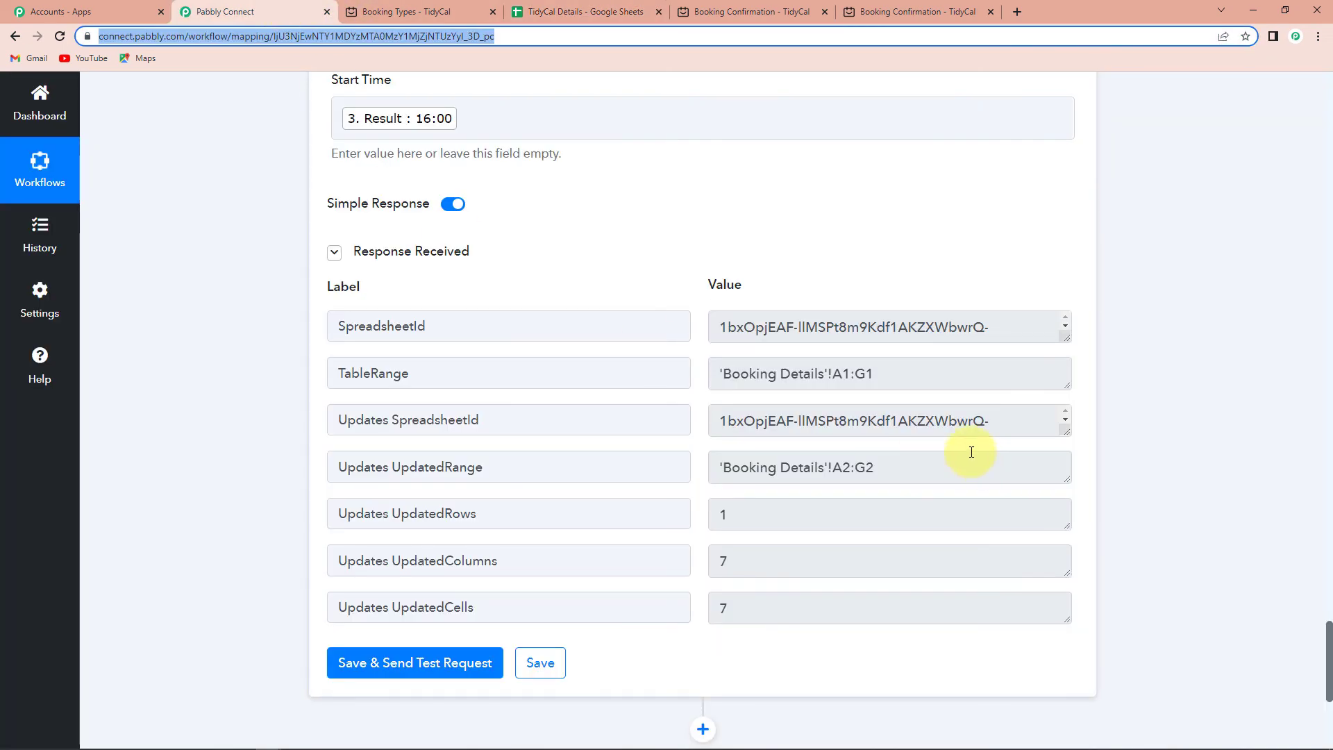
Collapse the TidyCal trigger and time zone formatter steps at the top of the workflow.
{"action": "scroll", "coordinate": [1168, 349], "scroll_direction": "up", "scroll_amount": 2}
{"action": "left_click", "coordinate": [1169, 348]}
{"action": "scroll", "coordinate": [1140, 354], "scroll_direction": "up", "scroll_amount": 15}
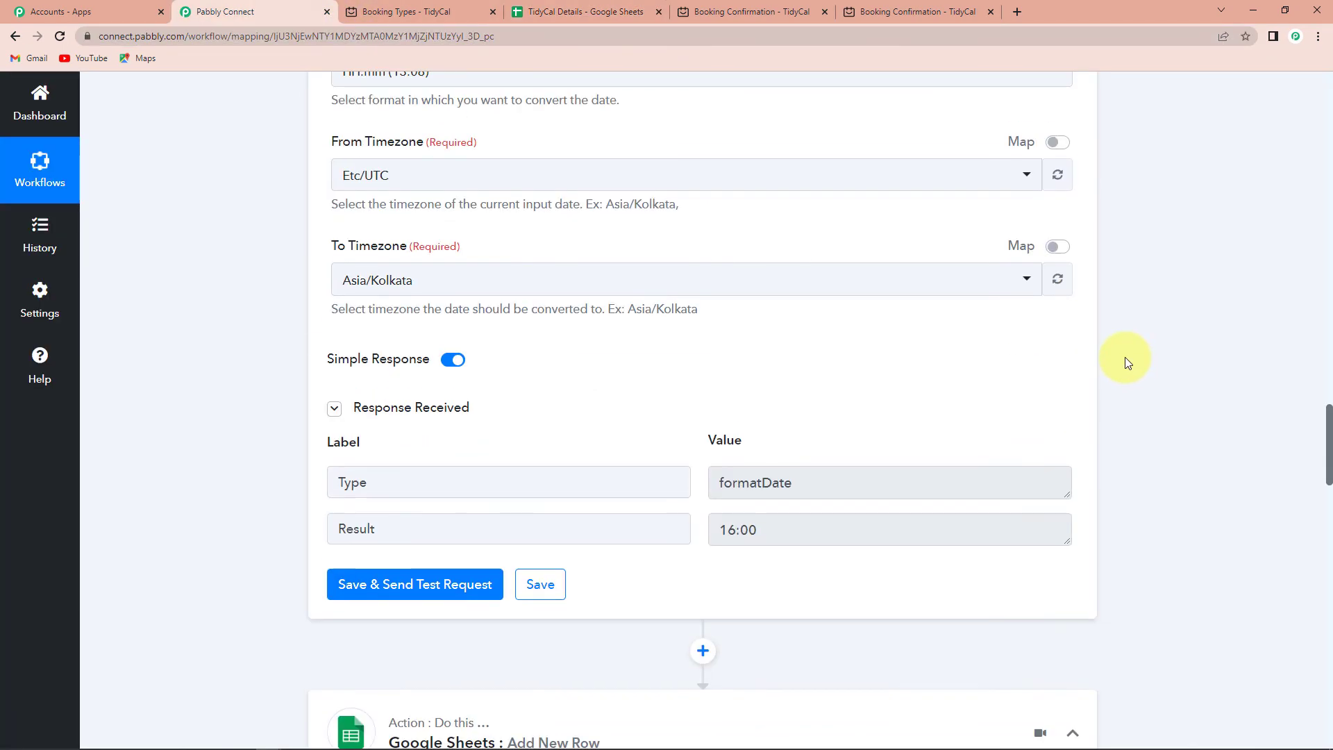
{"action": "scroll", "coordinate": [1118, 361], "scroll_direction": "up", "scroll_amount": 20}
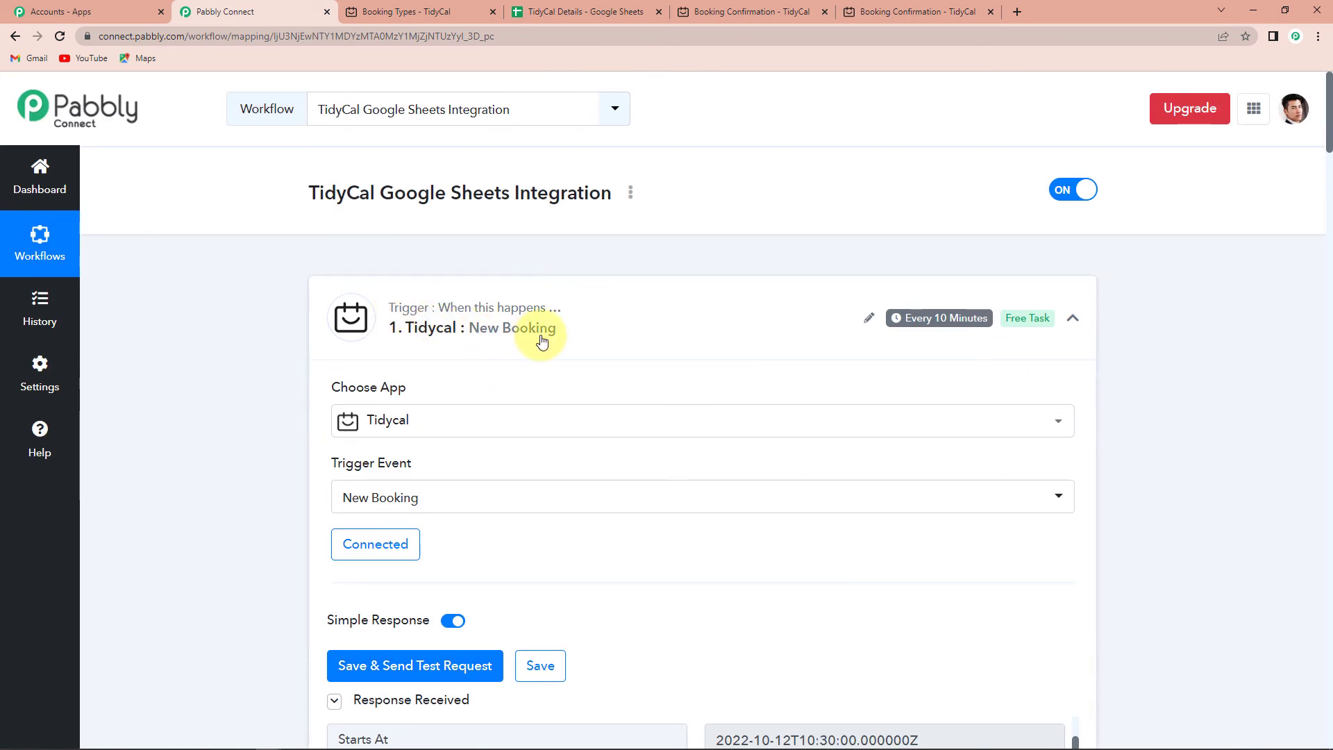
{"action": "left_click", "coordinate": [1071, 320]}
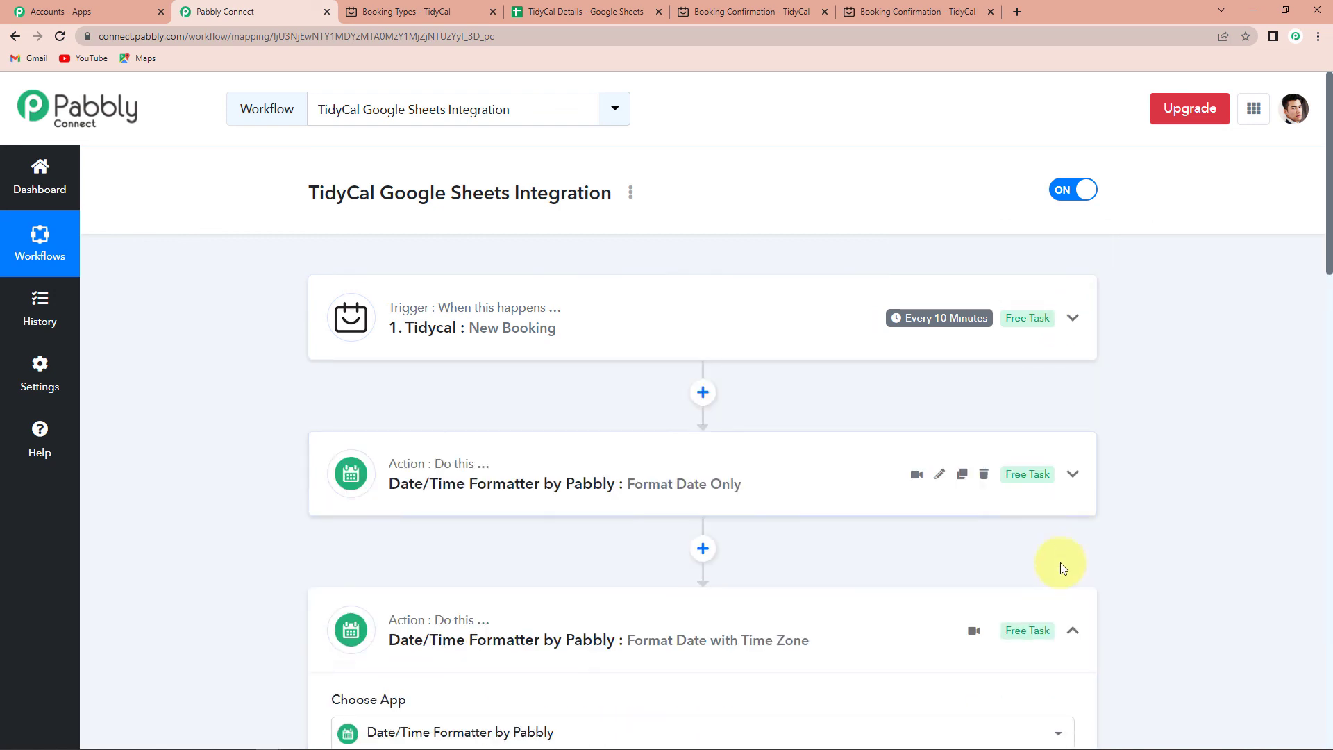
{"action": "left_click", "coordinate": [1075, 631]}
{"action": "scroll", "coordinate": [625, 597], "scroll_direction": "down", "scroll_amount": 3}
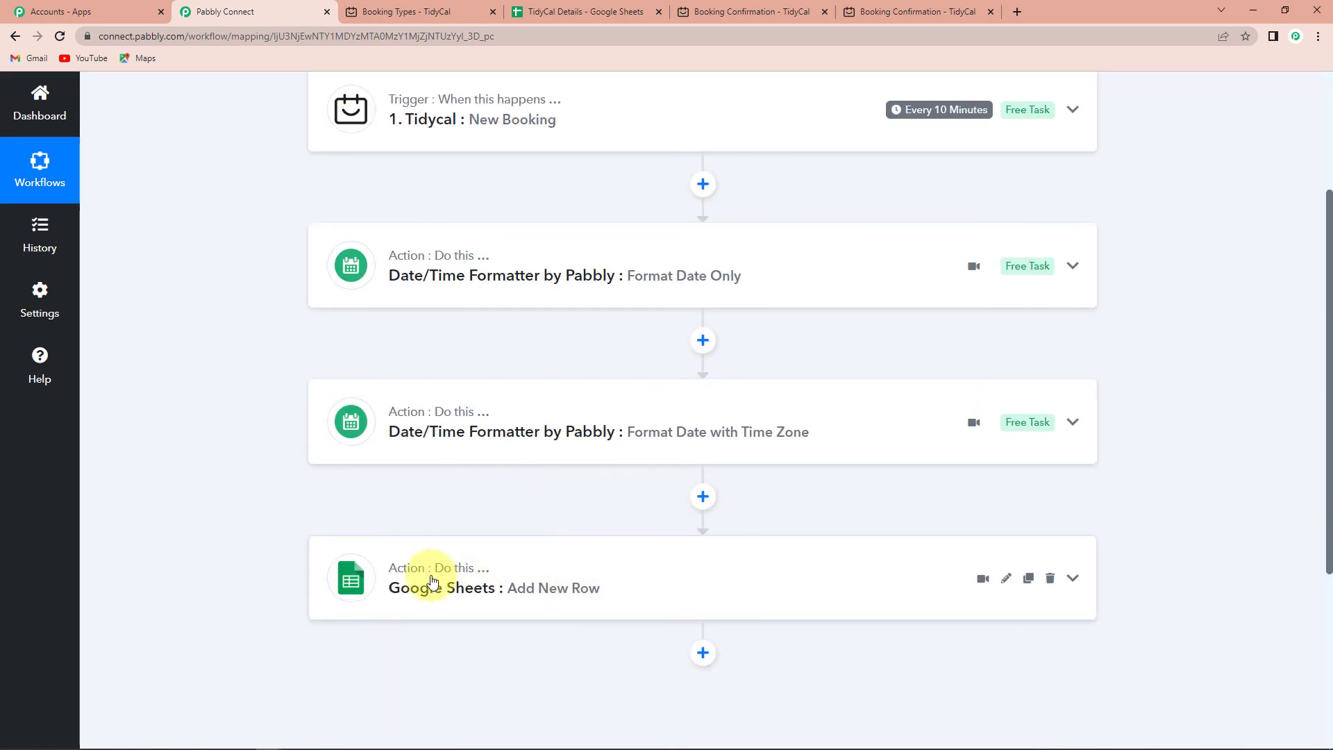